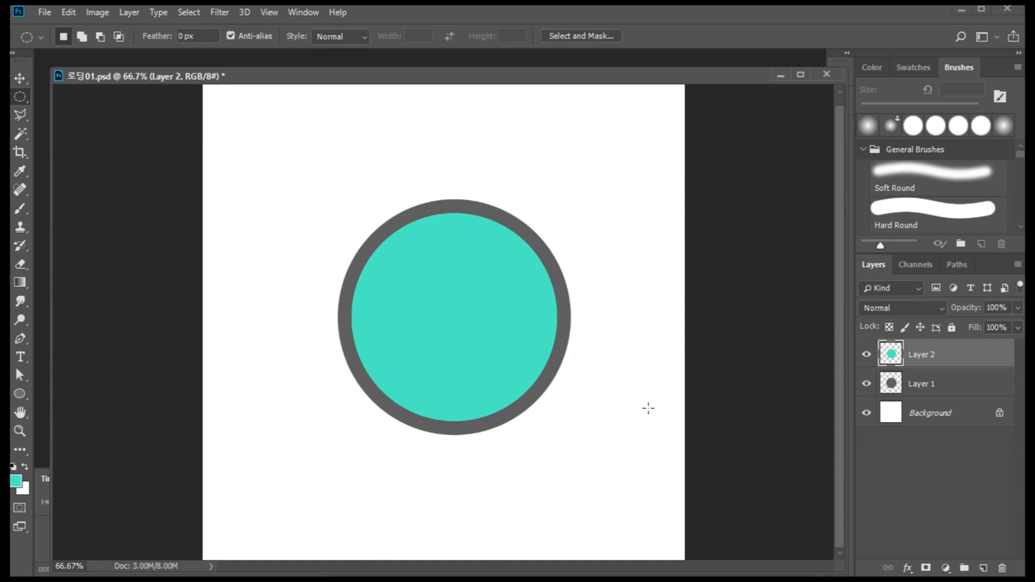
# - Duplicate the teal circle layer, then load the original circle as a selection contracted slightly inward
pyautogui.hotkey('ctrl', 'j')
pyautogui.keyDown('ctrl'); pyautogui.click(893, 362); pyautogui.keyUp('ctrl')
pyautogui.click(188, 12)
pyautogui.moveTo(216, 214)
pyautogui.click(378, 254)
pyautogui.press('Return')
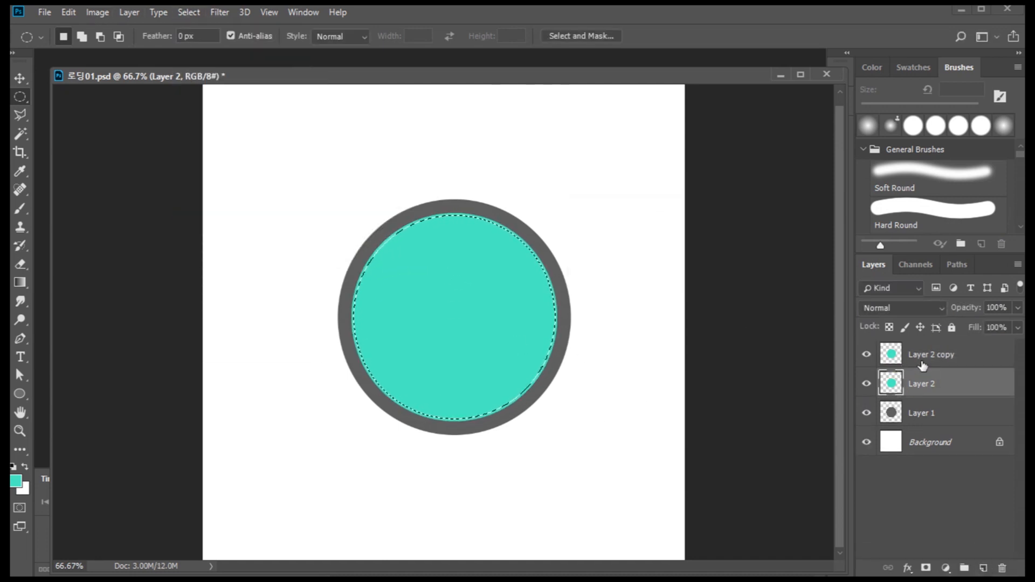
# - Copy the contracted circle area from Layer 2 copy onto a new layer and hide Layer 2 copy
pyautogui.click(917, 356)
pyautogui.rightClick(435, 374)
pyautogui.click(491, 465)
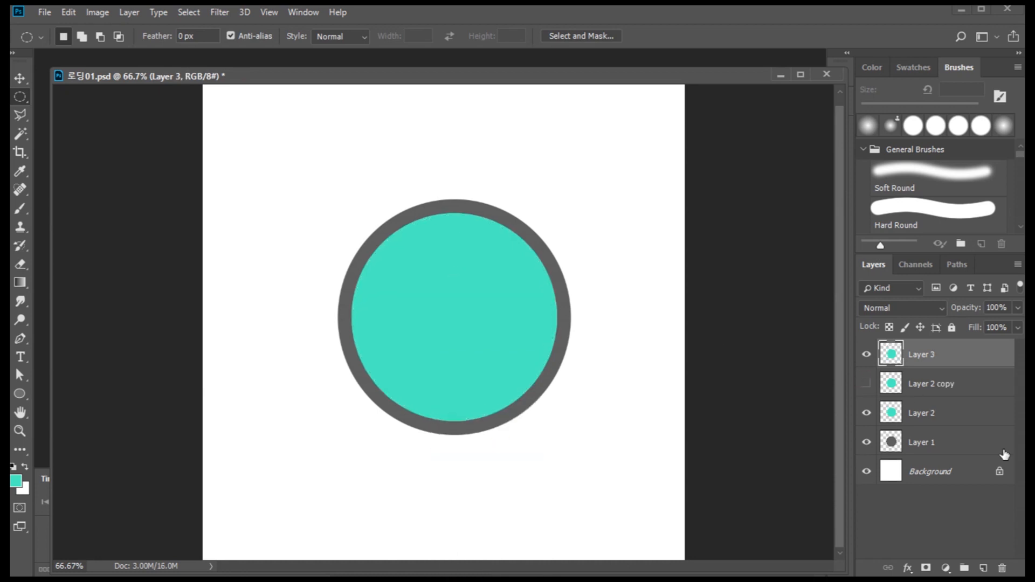
# - Hide Layer 2 and draw a closed Pen path with an S-shaped wave across the circle, enclosing its upper part
pyautogui.press('z')
pyautogui.click(439, 300)
pyautogui.press('p')
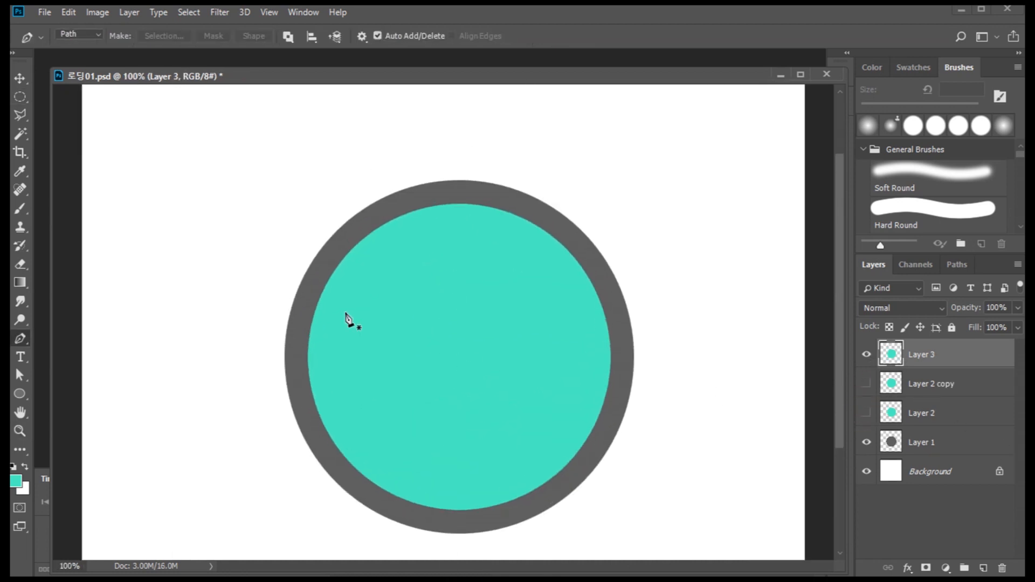
pyautogui.moveTo(444, 322); pyautogui.dragTo(525, 390)
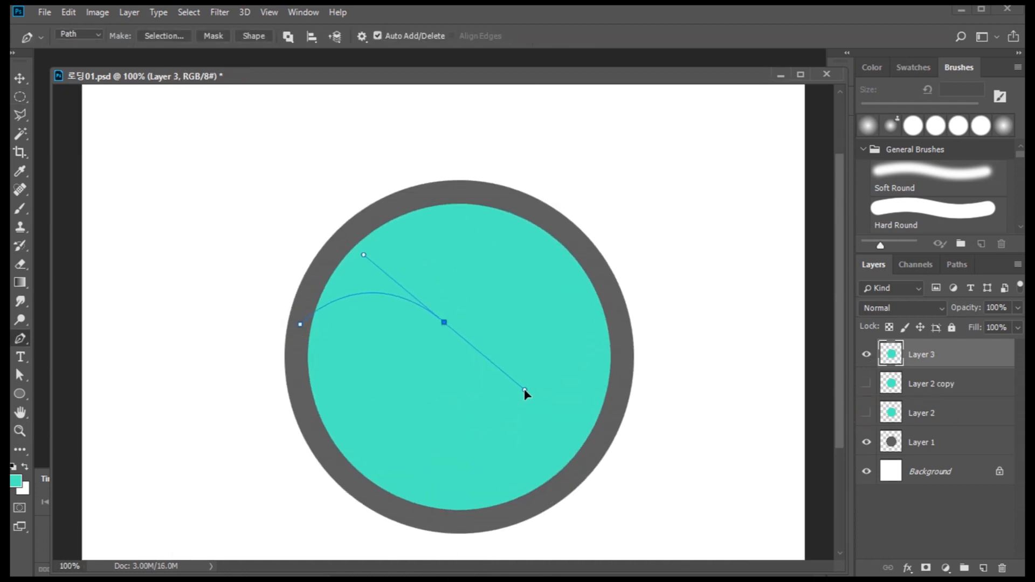
pyautogui.keyDown('alt'); pyautogui.click(636, 292); pyautogui.keyUp('alt')
pyautogui.click(519, 158)
pyautogui.click(241, 178)
pyautogui.click(300, 325)
# - Load the wave path as a selection, delete the teal area above the wave, and deselect
pyautogui.click(957, 265)
pyautogui.click(928, 569)
pyautogui.click(874, 265)
pyautogui.press('Delete')
pyautogui.hotkey('ctrl', 'd')
# - On a new layer beneath Layer 3, outline a second wave crest on the circle's right side and load it as a selection
pyautogui.moveTo(475, 336)
pyautogui.mouseDown()
pyautogui.moveTo(472, 317)
pyautogui.moveTo(458, 344)
pyautogui.mouseUp()
pyautogui.click(985, 567)
pyautogui.click(416, 322)
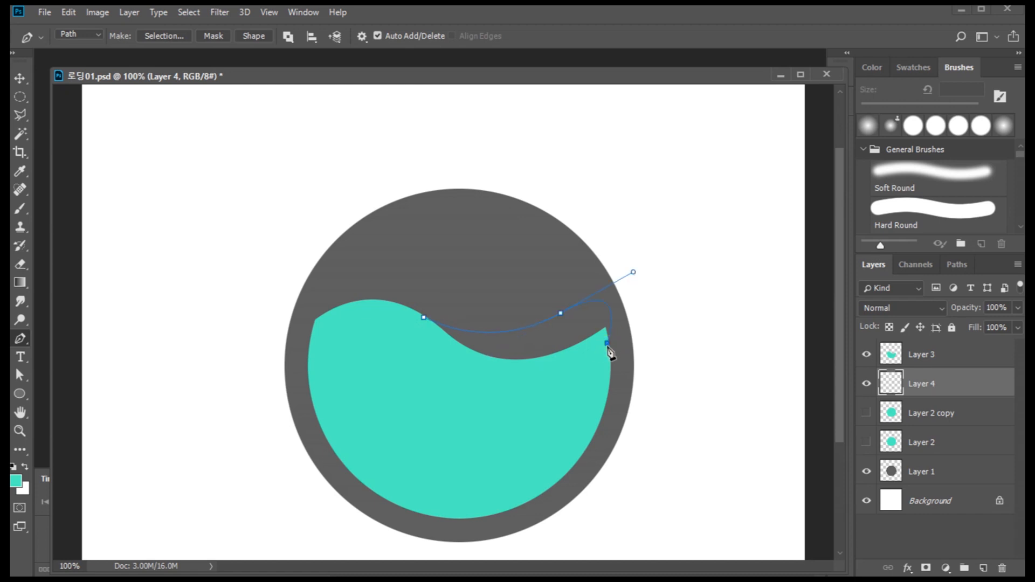
pyautogui.click(957, 265)
pyautogui.keyDown('ctrl'); pyautogui.click(872, 292); pyautogui.keyUp('ctrl')
pyautogui.click(869, 263)
# - Fill the second wave selection on Layer 4 with a pale teal and deselect
pyautogui.press('b')
pyautogui.click(16, 481)
pyautogui.click(723, 240)
pyautogui.click(983, 227)
pyautogui.hotkey('alt', 'Delete')
pyautogui.hotkey('ctrl', 'd')
# - Draw a closed Pen path on Layer 3 that rounds off the front wave's sharp left corner
pyautogui.press('z')
pyautogui.click(320, 326)
pyautogui.click(320, 326)
pyautogui.moveTo(320, 322); pyautogui.dragTo(347, 321)
pyautogui.click(921, 355)
pyautogui.press('p')
pyautogui.moveTo(429, 252); pyautogui.dragTo(550, 218)
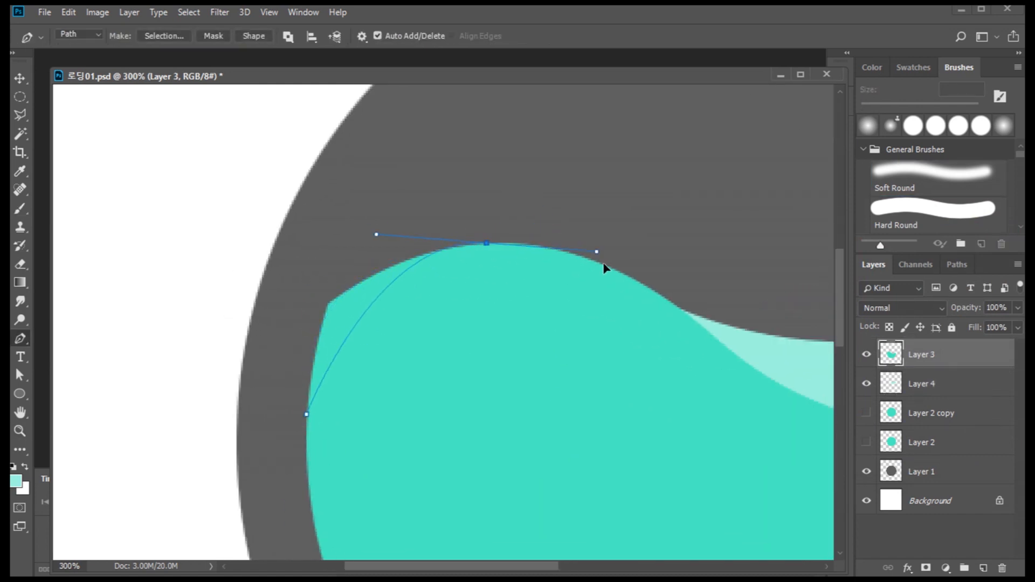
pyautogui.click(306, 416)
# - Load the corner path as a selection, delete the sharp tip from the front wave, and deselect
pyautogui.click(957, 265)
pyautogui.click(927, 569)
pyautogui.click(873, 265)
pyautogui.press('Delete')
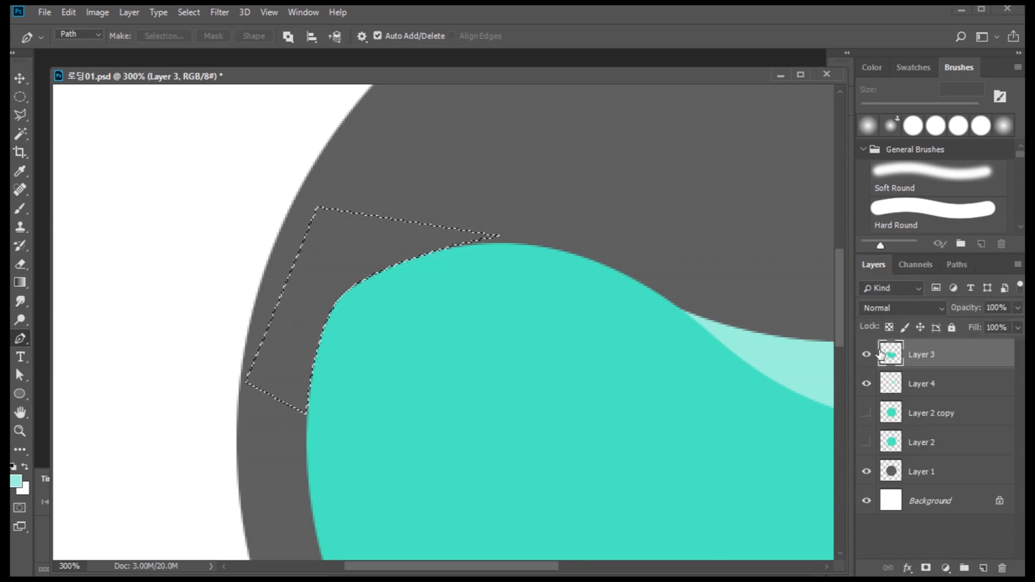
pyautogui.hotkey('ctrl', 'd')
# - Lock Layer 3's transparent pixels and shade the front wave with a deeper teal gradient from the lower left toward the upper right
pyautogui.press('z')
pyautogui.keyDown('alt'); pyautogui.click(433, 351); pyautogui.keyUp('alt')
pyautogui.keyDown('alt'); pyautogui.click(433, 351); pyautogui.keyUp('alt')
pyautogui.keyDown('alt'); pyautogui.click(433, 351); pyautogui.keyUp('alt')
pyautogui.click(867, 414)
pyautogui.click(866, 414)
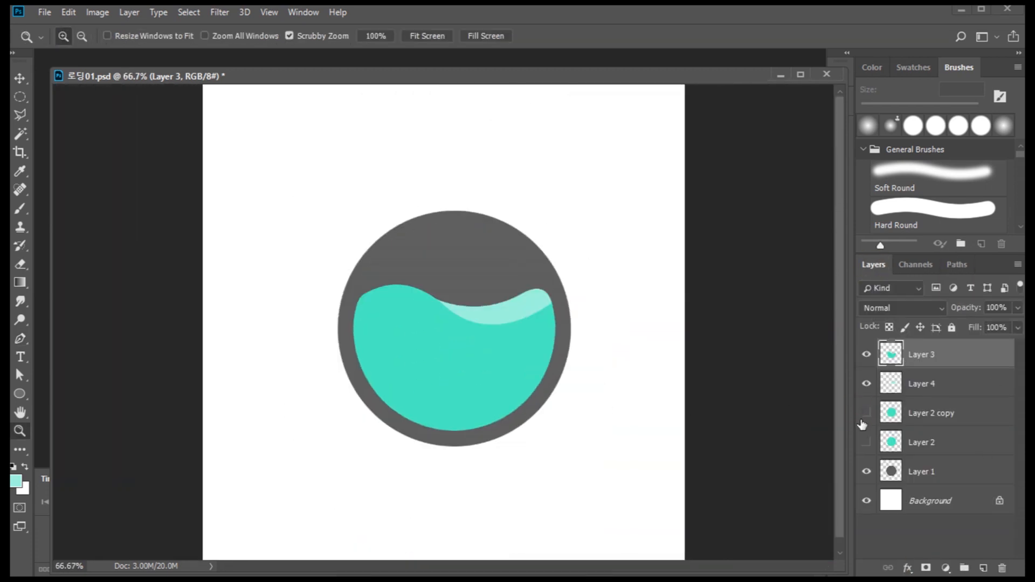
pyautogui.press('g')
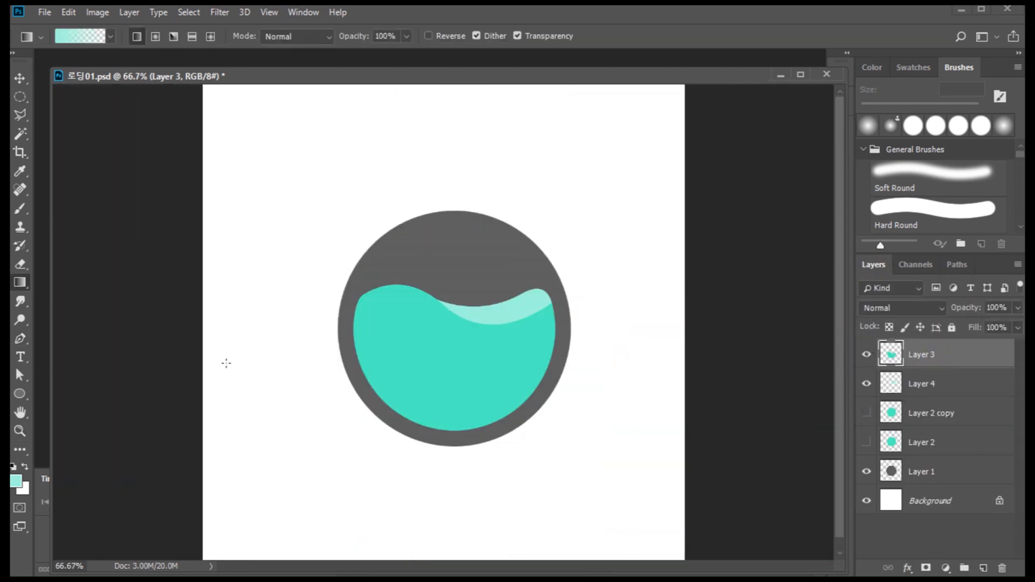
pyautogui.click(16, 480)
pyautogui.moveTo(830, 258); pyautogui.dragTo(858, 257)
pyautogui.click(984, 228)
pyautogui.moveTo(405, 416); pyautogui.dragTo(517, 313)
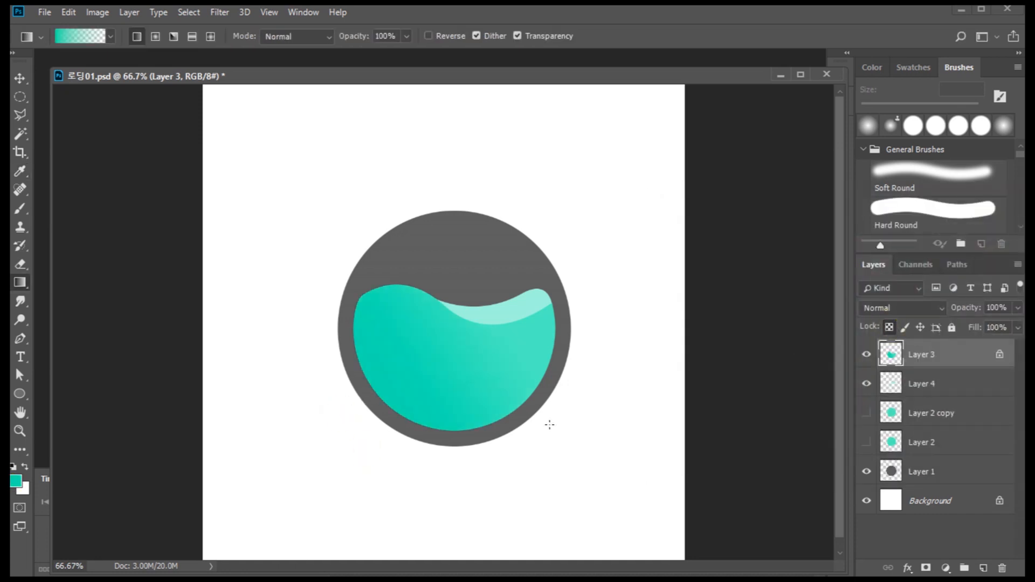
# - Add a blue-teal linear gradient to the front wave, darkening its lower left side
pyautogui.click(16, 480)
pyautogui.click(825, 271)
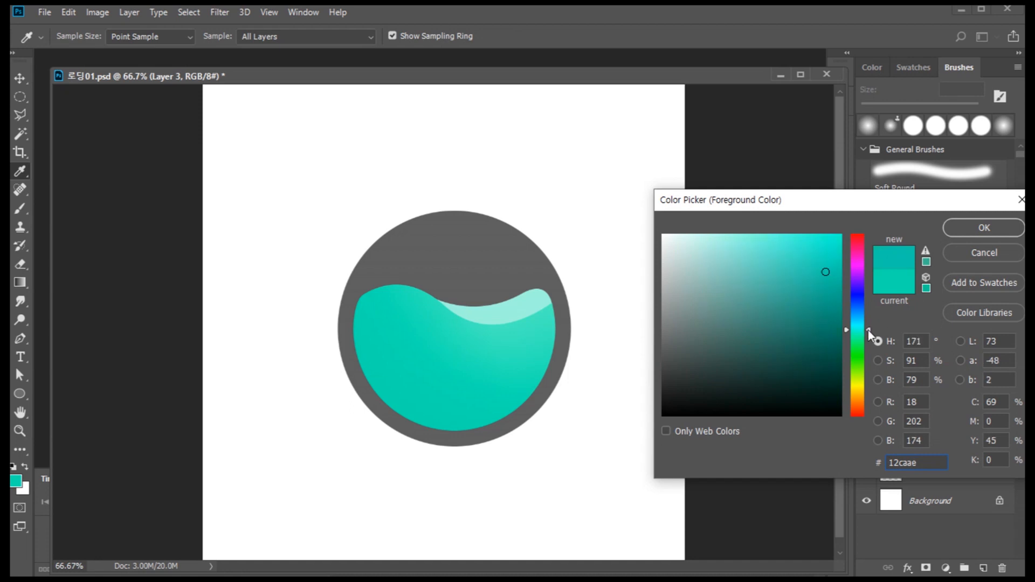
pyautogui.click(985, 229)
pyautogui.moveTo(501, 470); pyautogui.dragTo(587, 362)
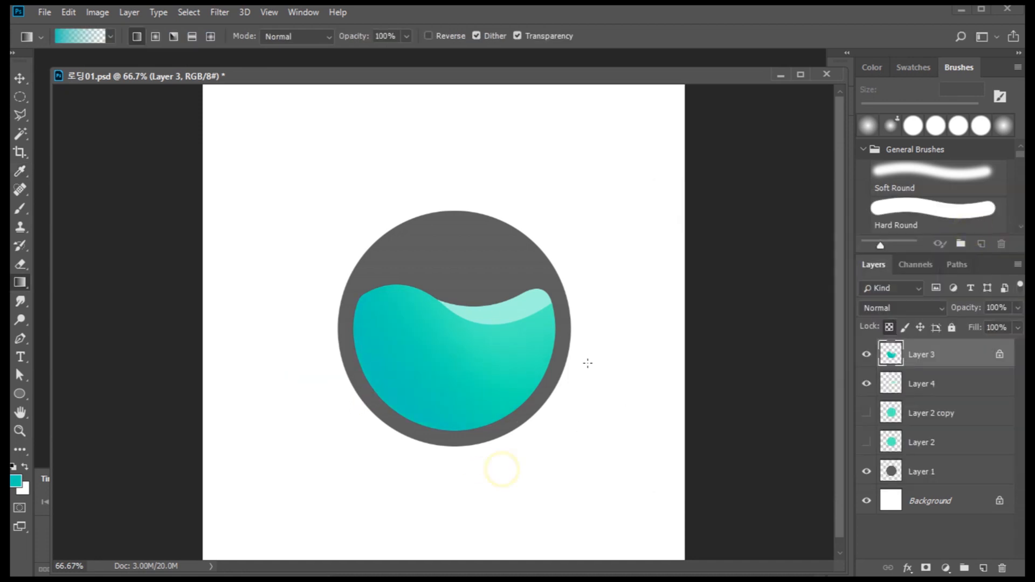
# - Lock Layer 4's transparent pixels and blend a brighter teal gradient into the right side of the back wave
pyautogui.hotkey('alt', '[')
pyautogui.hotkey('ctrl', 'alt', 'z')
pyautogui.hotkey('ctrl', 'alt', 'z')
pyautogui.click(19, 480)
pyautogui.click(759, 236)
pyautogui.press('Return')
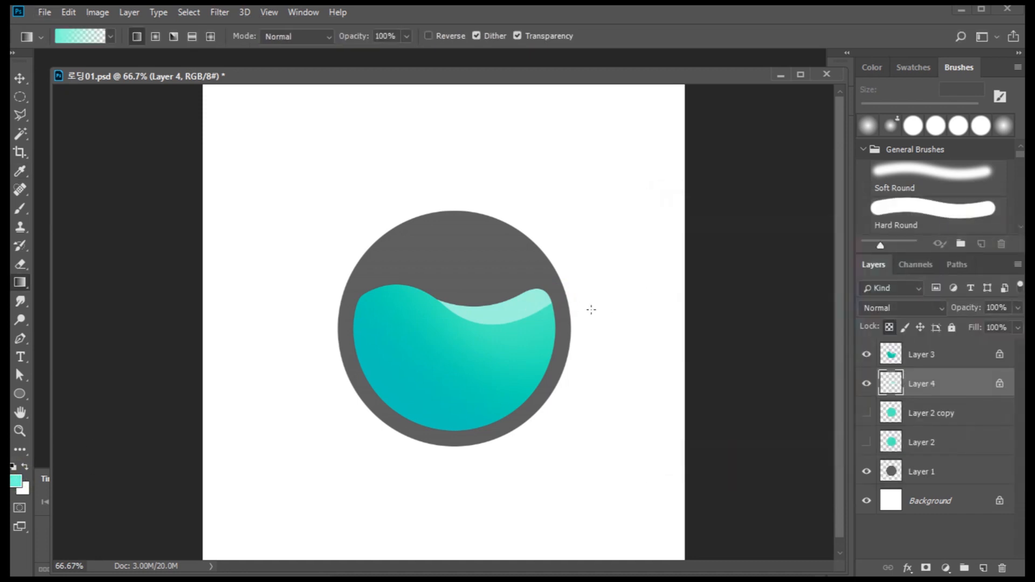
pyautogui.click(16, 480)
pyautogui.click(860, 336)
pyautogui.click(780, 234)
pyautogui.click(972, 222)
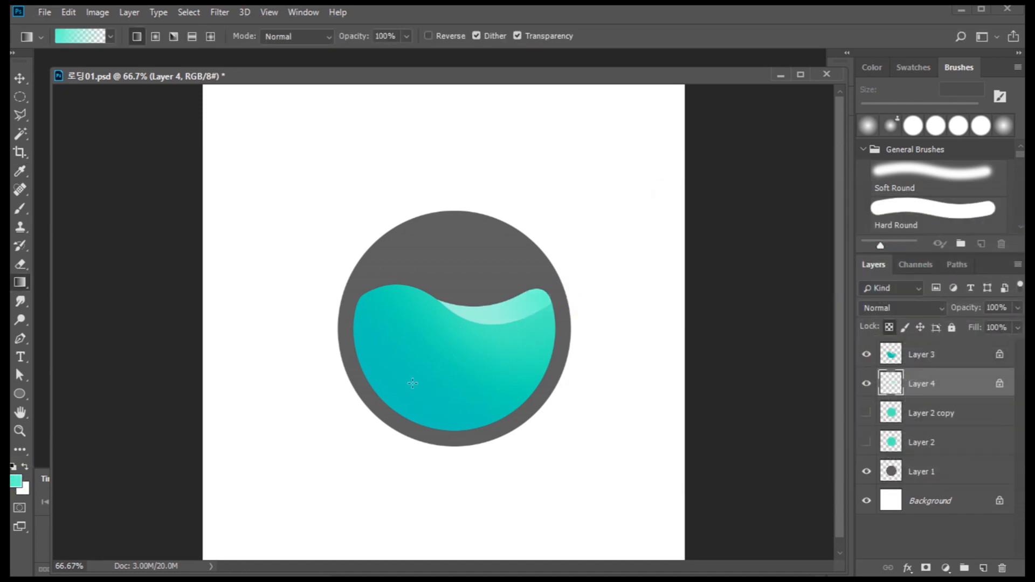
# - Try a purple gradient on the left edge of the front wave and undo it
pyautogui.click(16, 480)
pyautogui.click(858, 279)
pyautogui.click(860, 275)
pyautogui.click(759, 239)
pyautogui.click(968, 227)
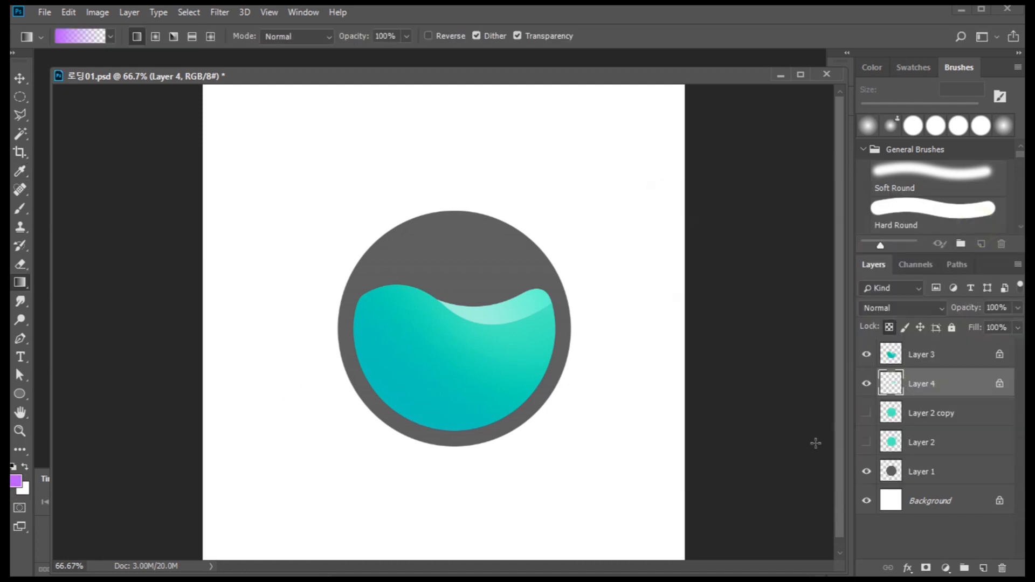
pyautogui.click(939, 355)
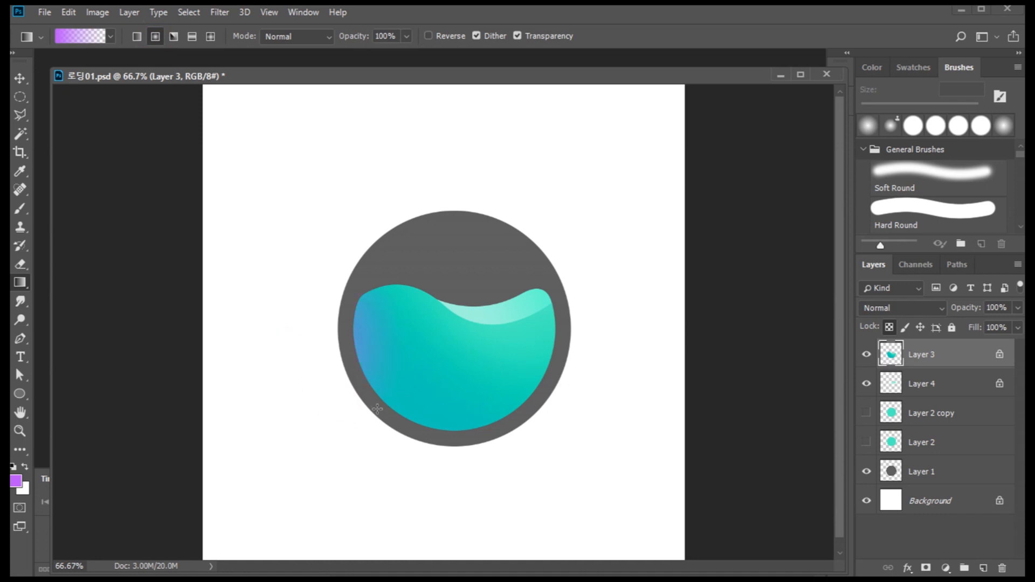
pyautogui.hotkey('ctrl', 'z')
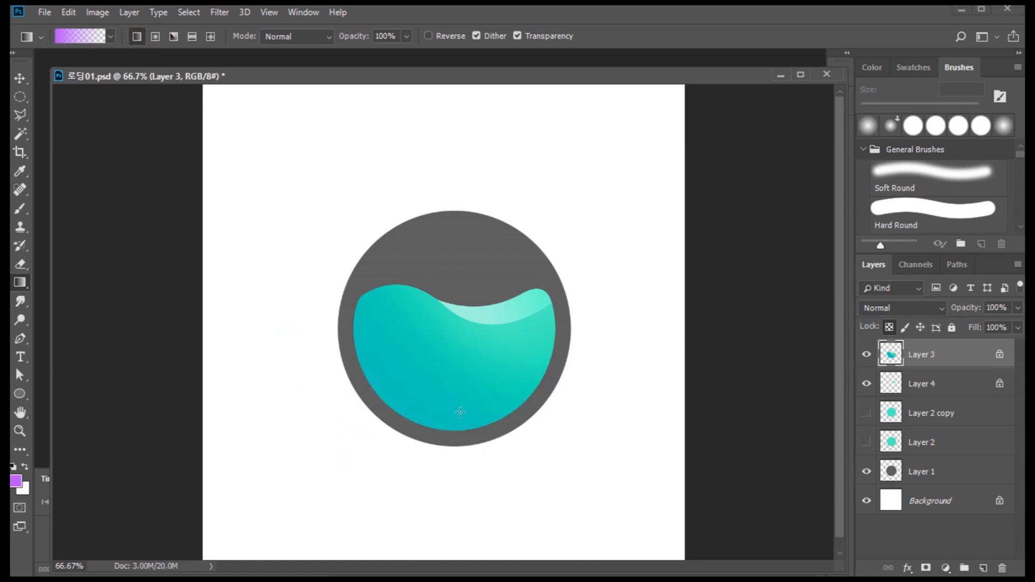
# - Show the full teal circle on Layer 2 behind the waves and reselect Layer 3
pyautogui.press('m')
pyautogui.click(931, 413)
pyautogui.click(867, 443)
pyautogui.click(866, 414)
pyautogui.click(867, 414)
pyautogui.click(887, 357)
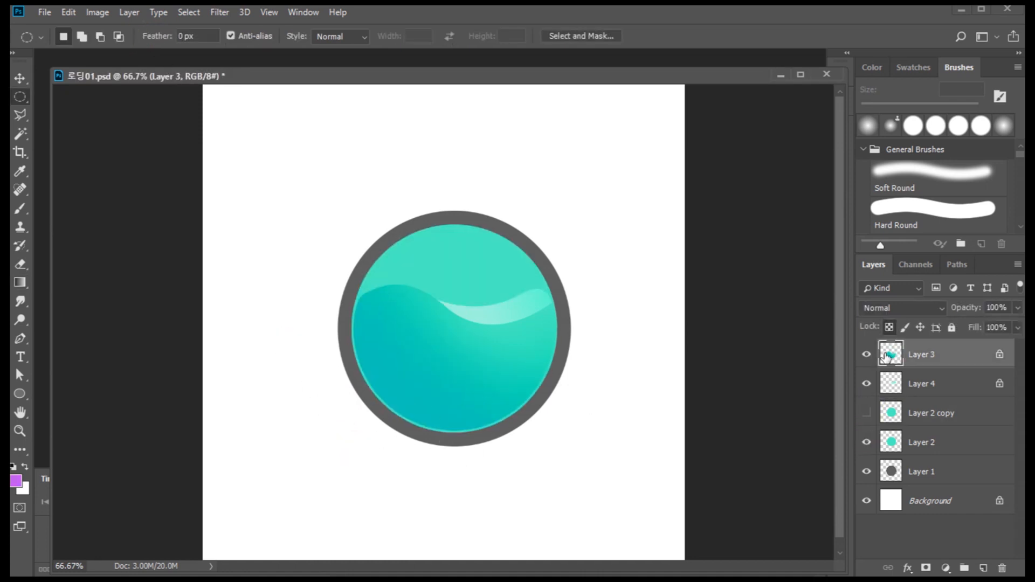
# - Try shifting the colour of the waves with a Hue/Saturation adjustment
pyautogui.click(16, 480)
pyautogui.click(995, 258)
pyautogui.hotkey('ctrl', 'u')
pyautogui.moveTo(798, 254); pyautogui.dragTo(770, 255)
pyautogui.click(960, 209)
# - Fill the front wave on Layer 3 with a light yellow-orange
pyautogui.click(17, 480)
pyautogui.moveTo(859, 386); pyautogui.dragTo(861, 393)
pyautogui.click(982, 226)
pyautogui.click(890, 361)
pyautogui.hotkey('alt', 'BackSpace')
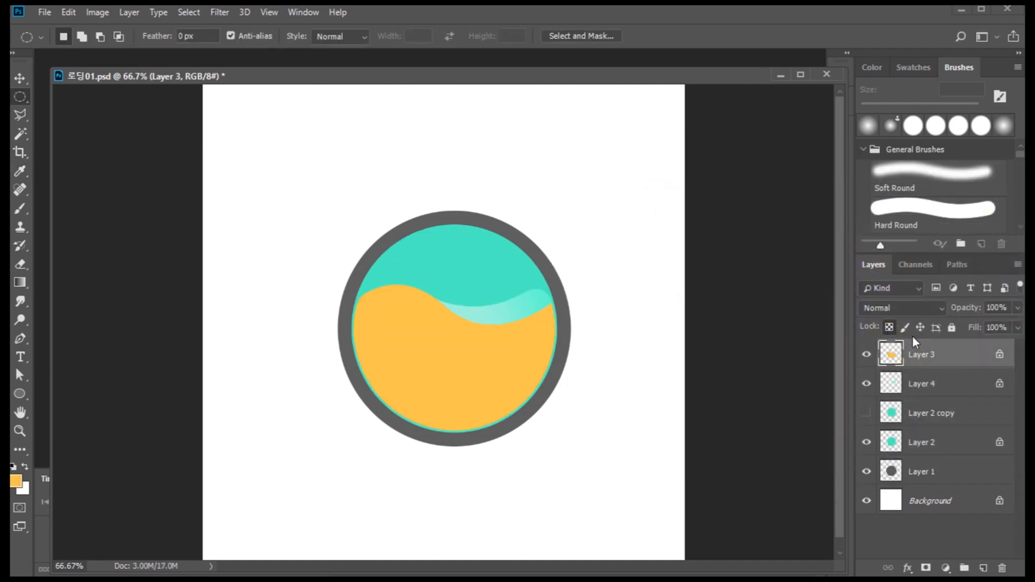
# - Shade the front wave with a deeper orange linear gradient fading from its lower left edge
pyautogui.click(17, 481)
pyautogui.click(860, 401)
pyautogui.click(835, 250)
pyautogui.click(985, 228)
pyautogui.press('g')
pyautogui.moveTo(345, 380); pyautogui.dragTo(480, 377)
pyautogui.moveTo(363, 402); pyautogui.dragTo(488, 356)
pyautogui.hotkey('ctrl', 'z')
pyautogui.moveTo(419, 478); pyautogui.dragTo(453, 362)
# - Fill the back wave on Layer 4 with a golden yellow
pyautogui.click(938, 382)
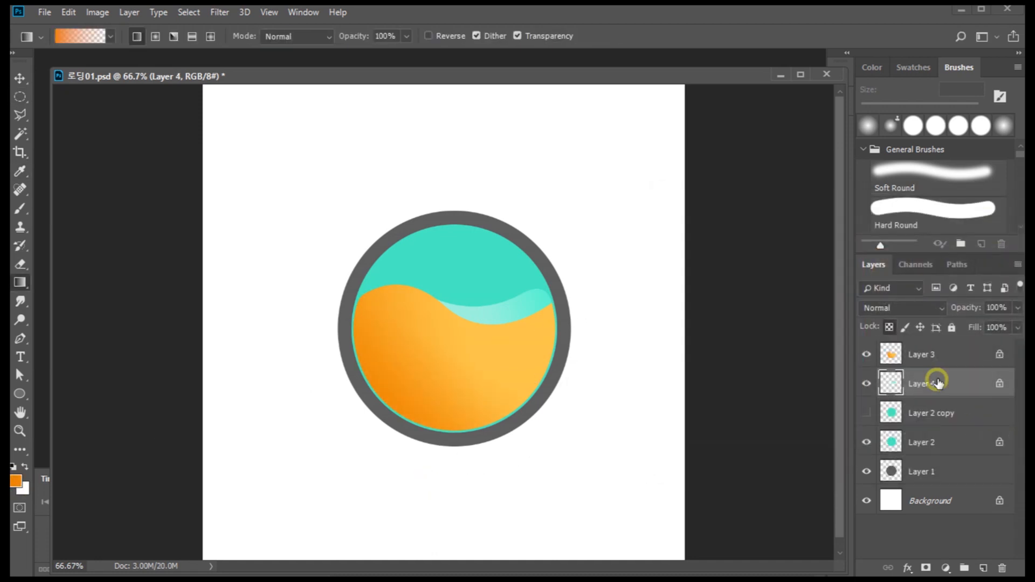
pyautogui.click(17, 482)
pyautogui.click(859, 393)
pyautogui.click(777, 232)
pyautogui.click(982, 226)
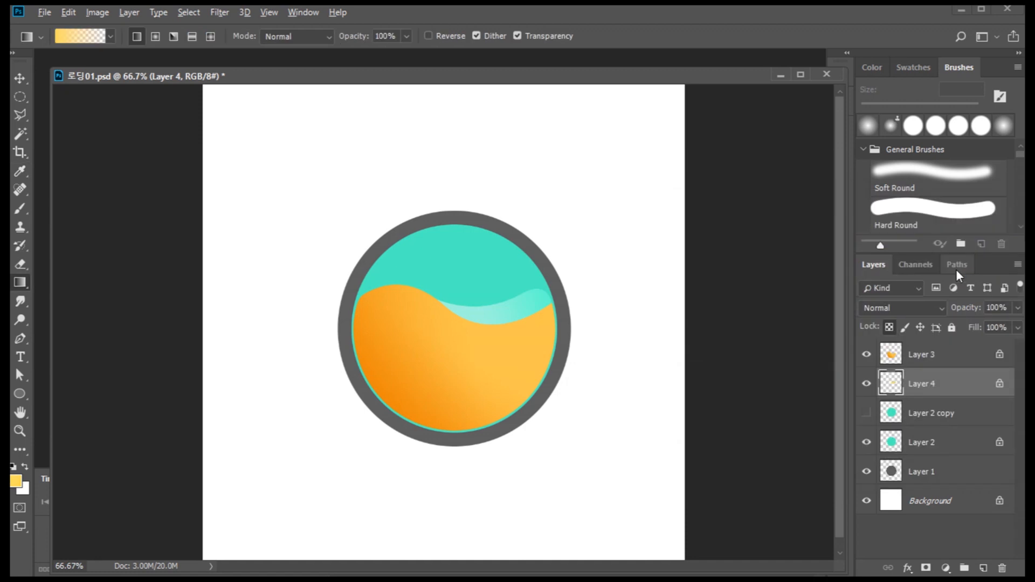
pyautogui.hotkey('alt', 'BackSpace')
# - Add a pale yellow radial gradient highlight to the left part of the back wave
pyautogui.click(16, 481)
pyautogui.click(732, 236)
pyautogui.click(982, 228)
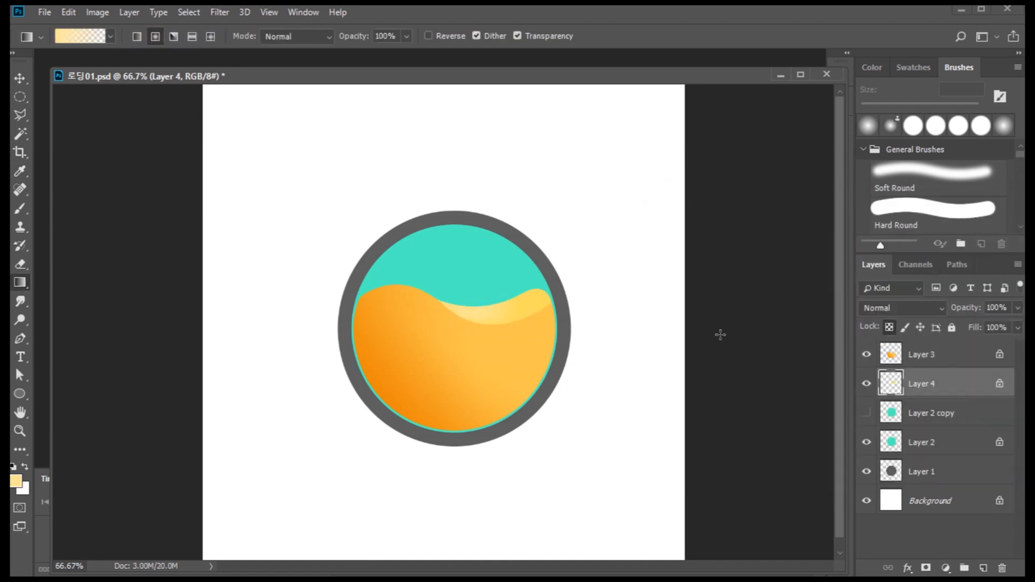
# - Load the Layer 2 circle as a selection, expand it slightly, and create a new layer beneath Layer 2
pyautogui.keyDown('ctrl'); pyautogui.click(893, 444); pyautogui.keyUp('ctrl')
pyautogui.click(188, 12)
pyautogui.moveTo(209, 215)
pyautogui.click(365, 254)
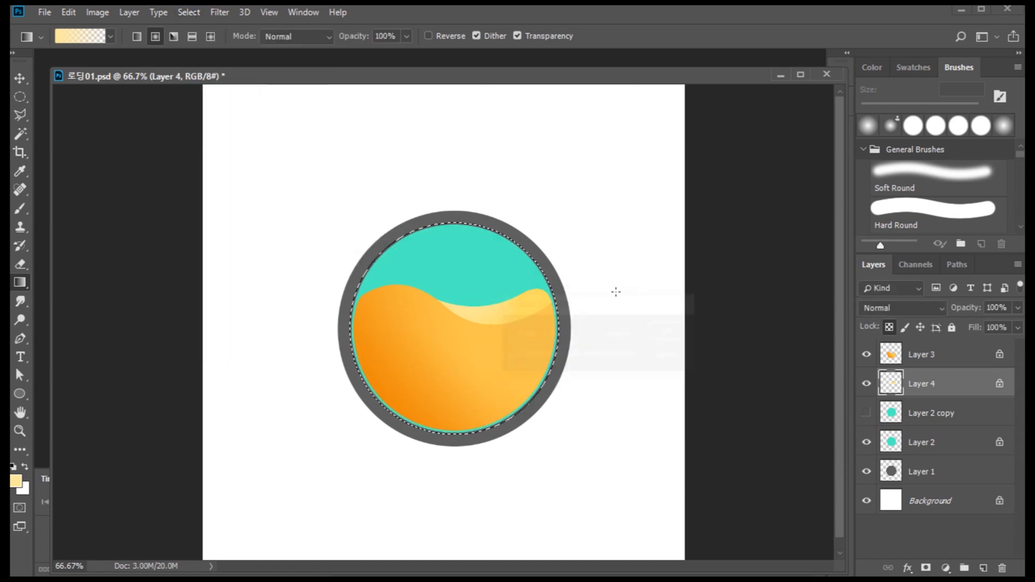
pyautogui.press('Return')
pyautogui.click(934, 440)
pyautogui.click(984, 568)
# - Fill the expanded circle on Layer 5 with dark navy blue, hue 227°, saturation 33% and brightness 20%
pyautogui.click(17, 481)
pyautogui.click(363, 264)
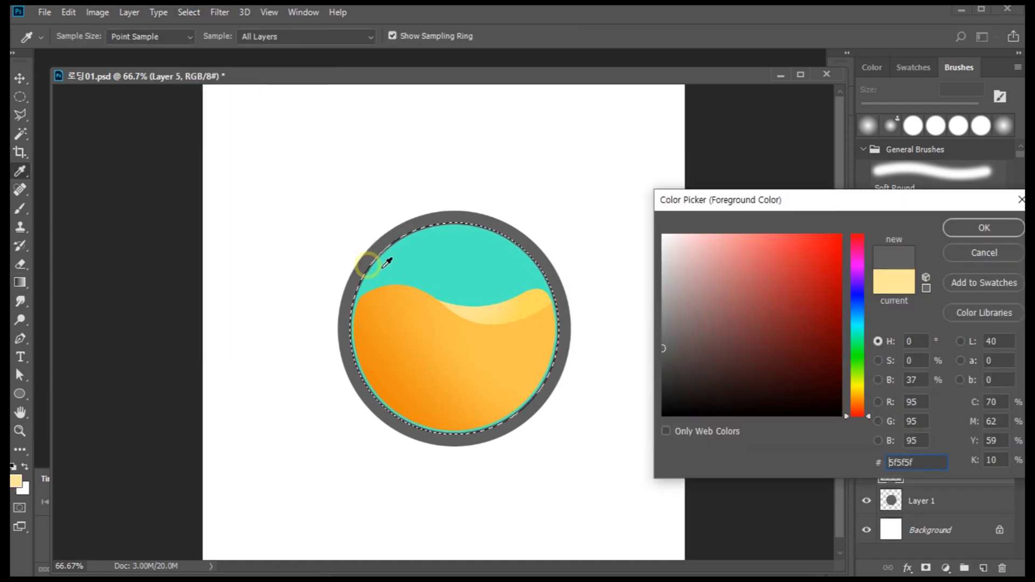
pyautogui.click(673, 371)
pyautogui.click(856, 301)
pyautogui.click(720, 380)
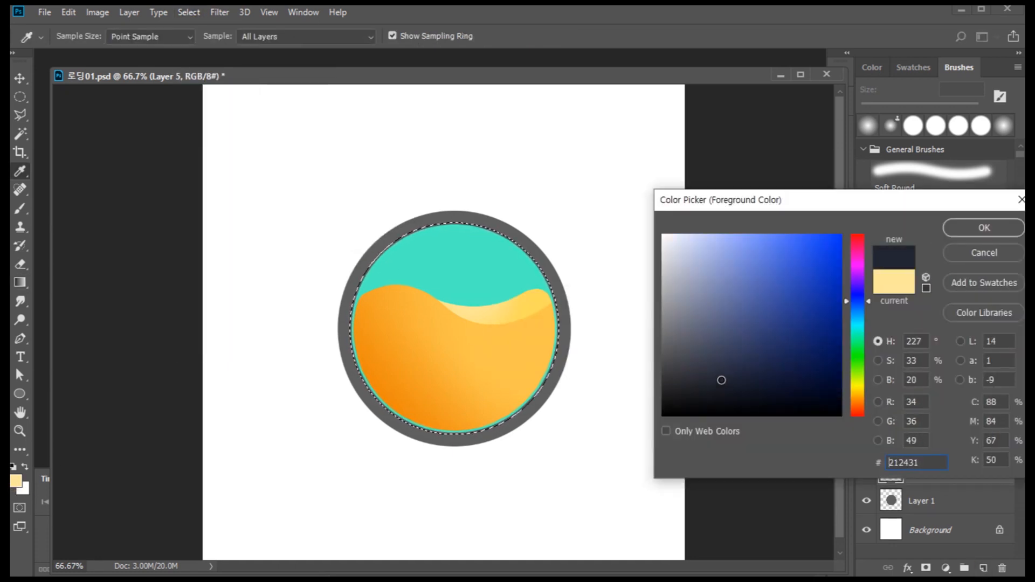
pyautogui.click(983, 228)
pyautogui.hotkey('alt', 'BackSpace')
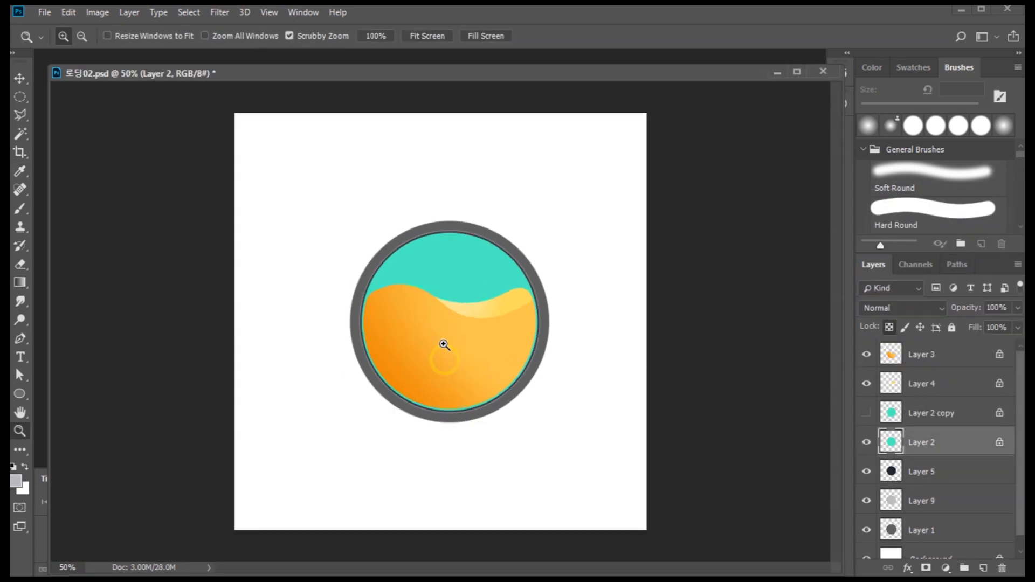
# - Hide the teal circle on Layer 2 and duplicate the orange front wave on Layer 3
pyautogui.click(444, 356)
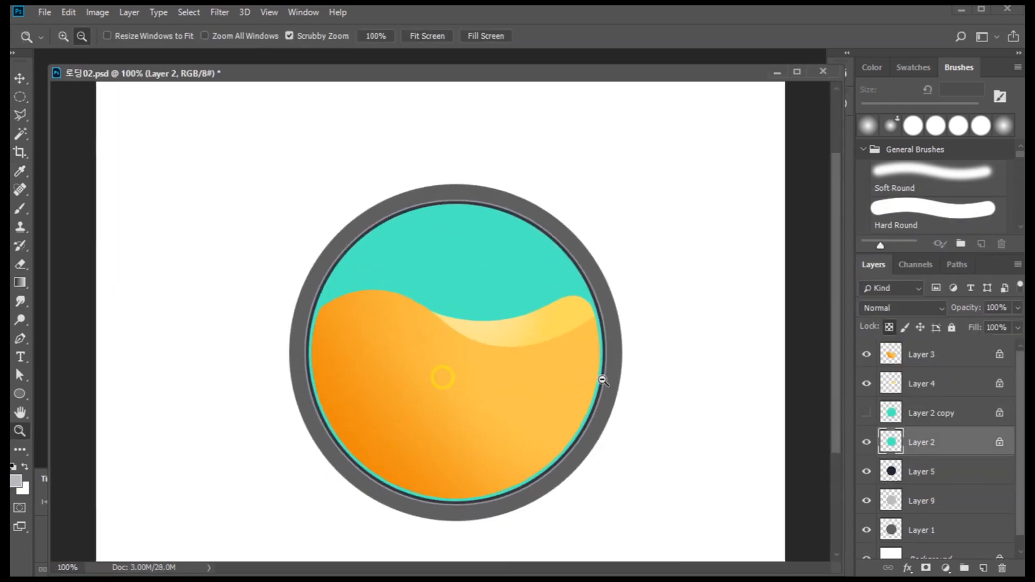
pyautogui.keyDown('alt'); pyautogui.click(444, 358); pyautogui.keyUp('alt')
pyautogui.moveTo(954, 356); pyautogui.dragTo(984, 568)
# - Fill the duplicated front wave with a dark orange
pyautogui.click(17, 481)
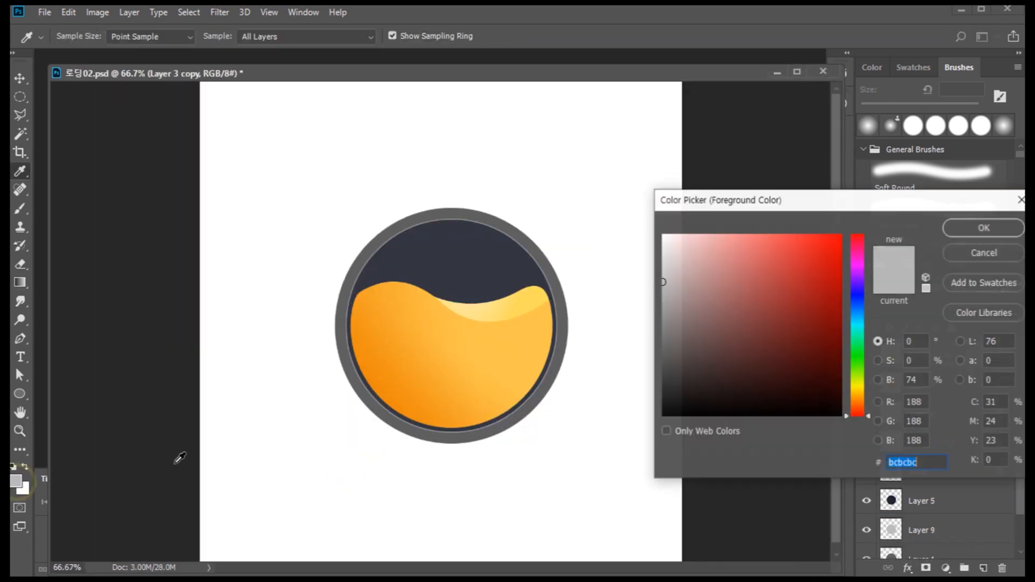
pyautogui.click(857, 403)
pyautogui.click(820, 253)
pyautogui.click(825, 262)
pyautogui.click(985, 228)
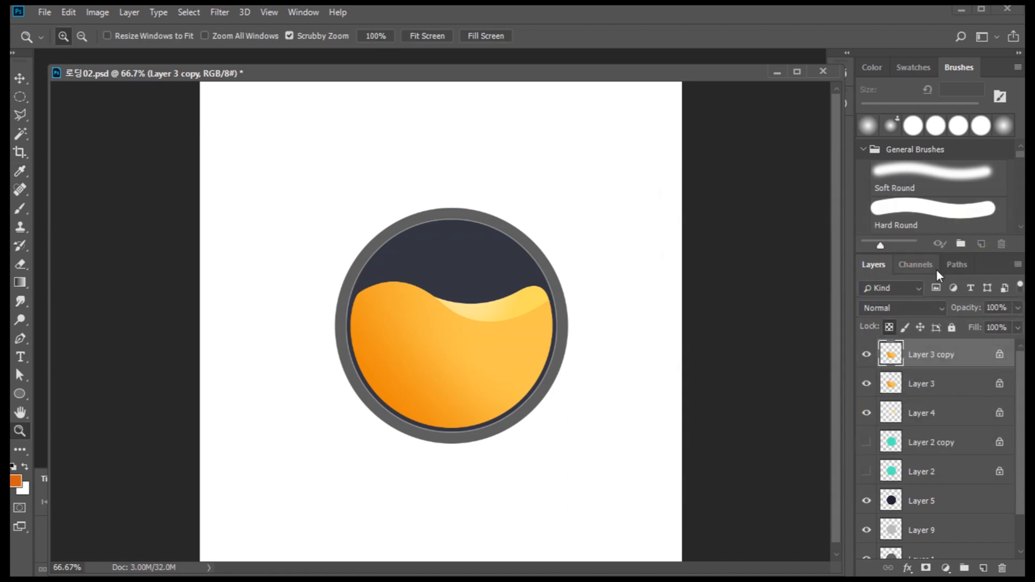
pyautogui.hotkey('alt', 'BackSpace')
# - Unlock the duplicate's transparent pixels and erase its centre with a soft 200 px eraser, leaving dark orange shading along the lower edges
pyautogui.press('e')
pyautogui.press('[')
pyautogui.press('[')
pyautogui.click(423, 343)
pyautogui.hotkey('ctrl', 'z')
pyautogui.click(889, 327)
pyautogui.moveTo(422, 337)
pyautogui.mouseDown()
pyautogui.moveTo(403, 314)
pyautogui.moveTo(400, 350)
pyautogui.moveTo(499, 319)
pyautogui.moveTo(442, 339)
pyautogui.moveTo(394, 332)
pyautogui.moveTo(467, 378)
pyautogui.moveTo(492, 368)
pyautogui.moveTo(515, 318)
pyautogui.mouseUp()
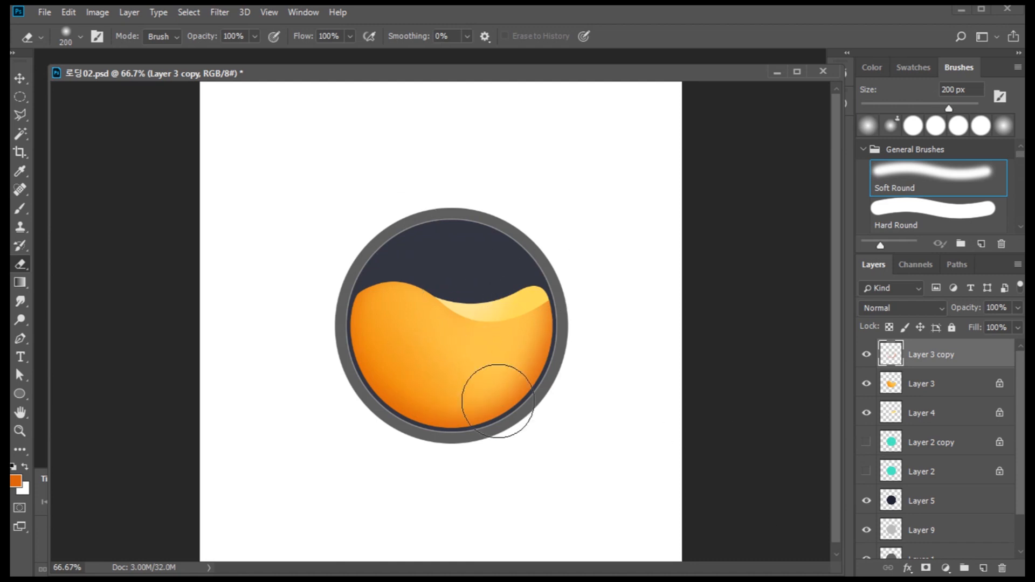
# - Load the front wave on Layer 3 as a selection and contract it by 4 pixels
pyautogui.press('z')
pyautogui.click(479, 382)
pyautogui.keyDown('ctrl'); pyautogui.click(892, 386); pyautogui.keyUp('ctrl')
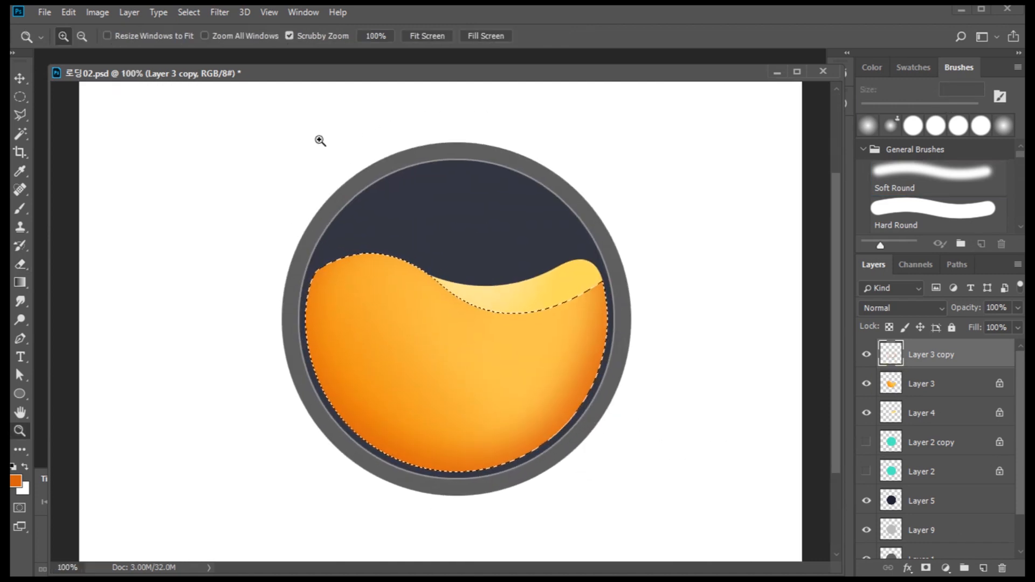
pyautogui.click(188, 12)
pyautogui.moveTo(215, 212)
pyautogui.click(398, 251)
pyautogui.write('4')
pyautogui.press('Return')
# - Pick a golden yellow from the back wave and fill the contracted selection with it on a new layer
pyautogui.press('b')
pyautogui.keyDown('alt'); pyautogui.click(493, 291); pyautogui.keyUp('alt')
pyautogui.click(17, 481)
pyautogui.click(809, 234)
pyautogui.click(983, 227)
pyautogui.click(984, 568)
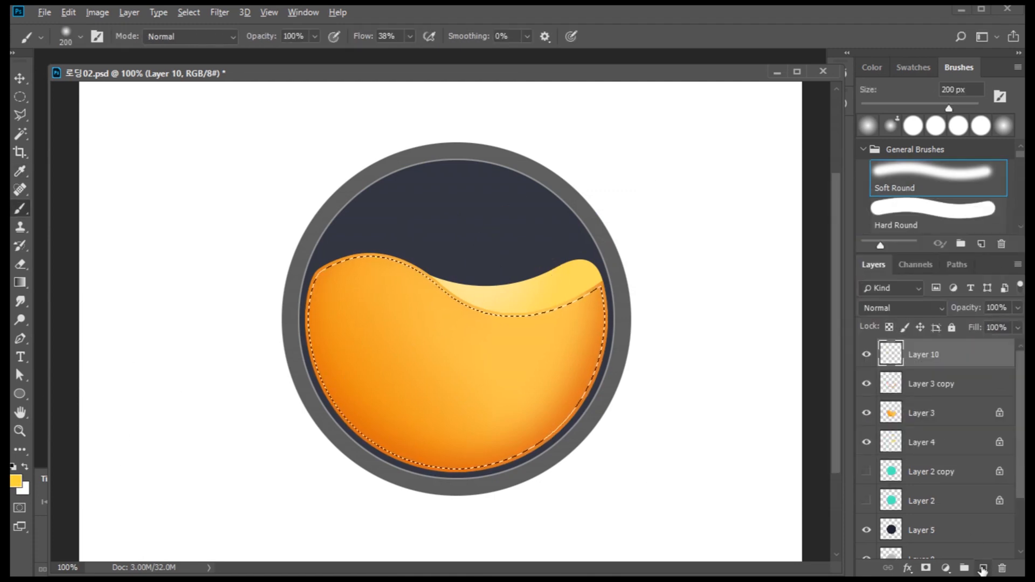
pyautogui.hotkey('alt', 'BackSpace')
# - Shift the selection slightly upward and delete the yellow inside it, leaving a crescent along the liquid's lower edge
pyautogui.press('m')
pyautogui.moveTo(492, 396); pyautogui.dragTo(488, 385)
pyautogui.press('Delete')
pyautogui.hotkey('ctrl', 'd')
# - Load the yellow crescent as a selection, contract it, and delete everything outside to make the crescent thinner
pyautogui.keyDown('ctrl'); pyautogui.click(891, 355); pyautogui.keyUp('ctrl')
pyautogui.click(188, 12)
pyautogui.moveTo(232, 213)
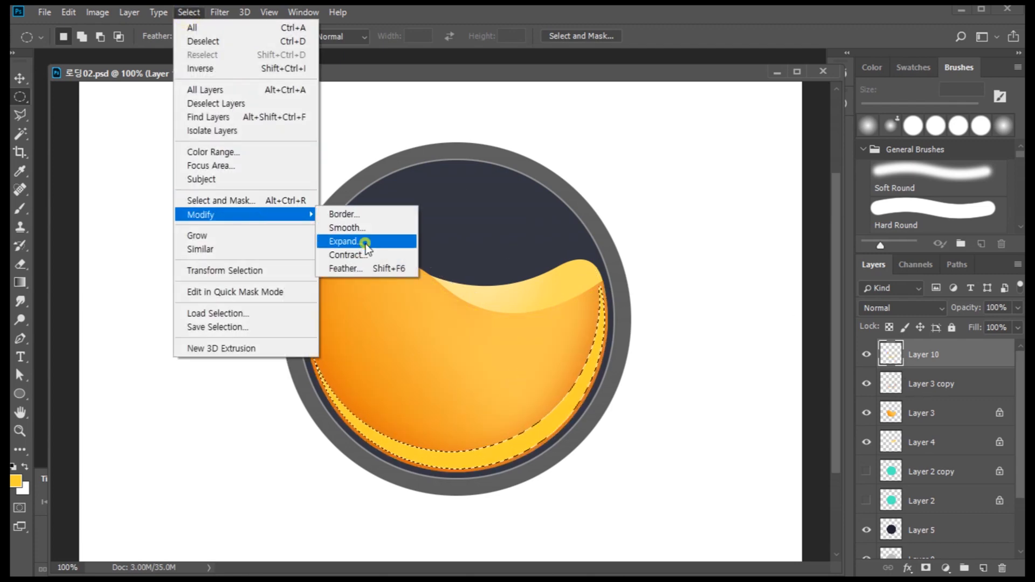
pyautogui.click(365, 256)
pyautogui.press('Return')
pyautogui.hotkey('ctrl', 'shift', 'i')
pyautogui.press('Delete')
pyautogui.hotkey('ctrl', 'd')
# - Set the crescent's opacity to 66% and fade its ends with a soft 150 px eraser
pyautogui.press('6')
pyautogui.press('6')
pyautogui.press('e')
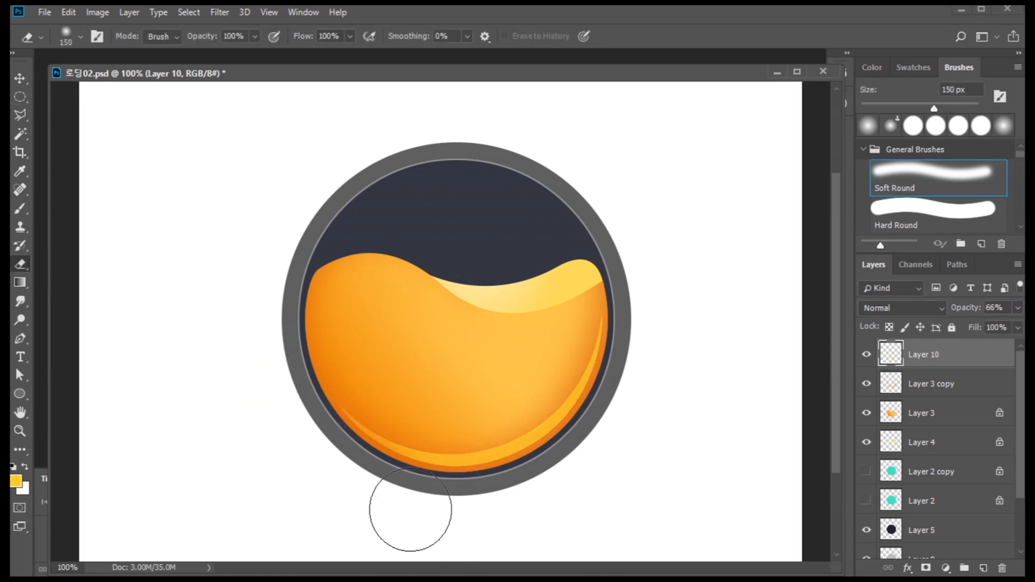
pyautogui.moveTo(273, 465); pyautogui.dragTo(402, 516)
pyautogui.moveTo(634, 437); pyautogui.dragTo(651, 236)
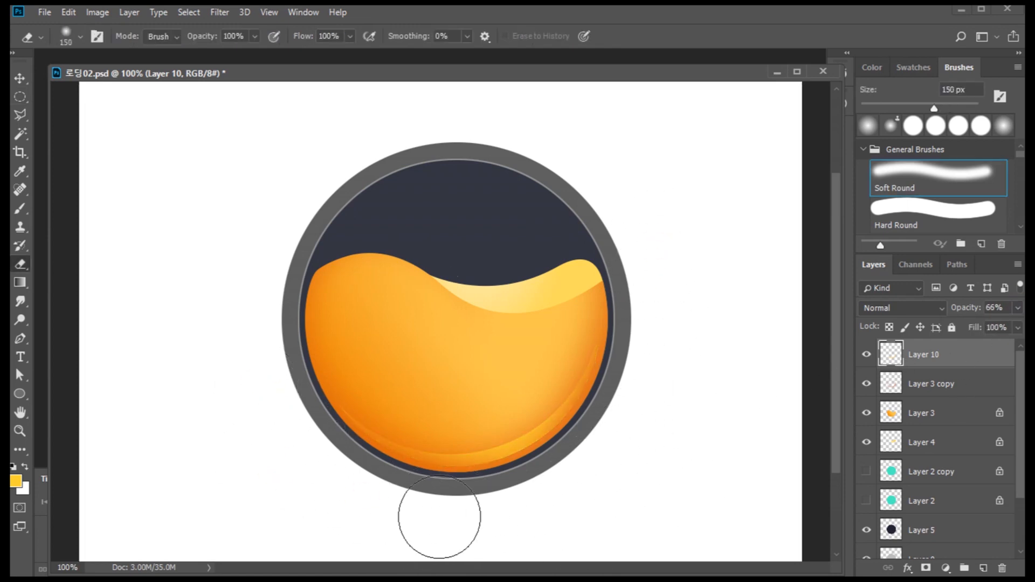
# - Duplicate the crescent on Layer 10 and fill the copy with a lighter yellow
pyautogui.hotkey('ctrl', 'j')
pyautogui.click(15, 480)
pyautogui.click(987, 254)
pyautogui.hotkey('alt', 'BackSpace')
pyautogui.hotkey('ctrl', 'd')
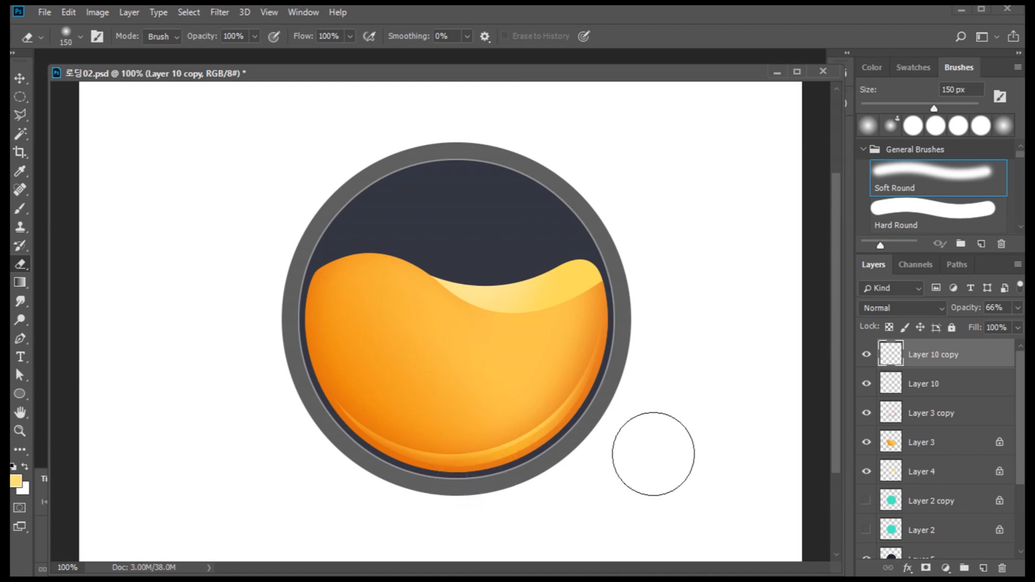
pyautogui.keyDown('shift'); pyautogui.click(941, 389); pyautogui.keyUp('shift')
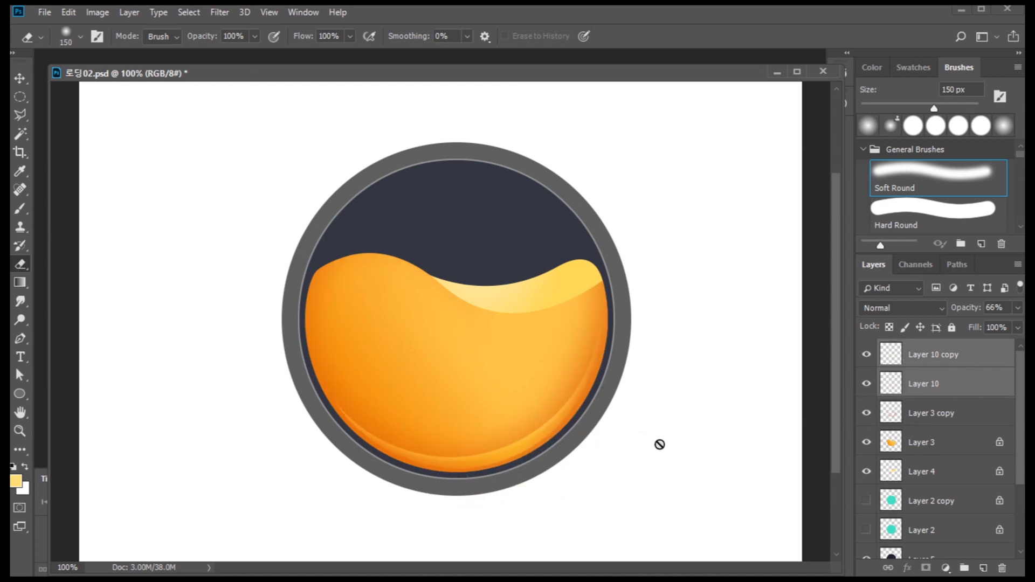
pyautogui.click(895, 446)
pyautogui.hotkey('alt', ']')
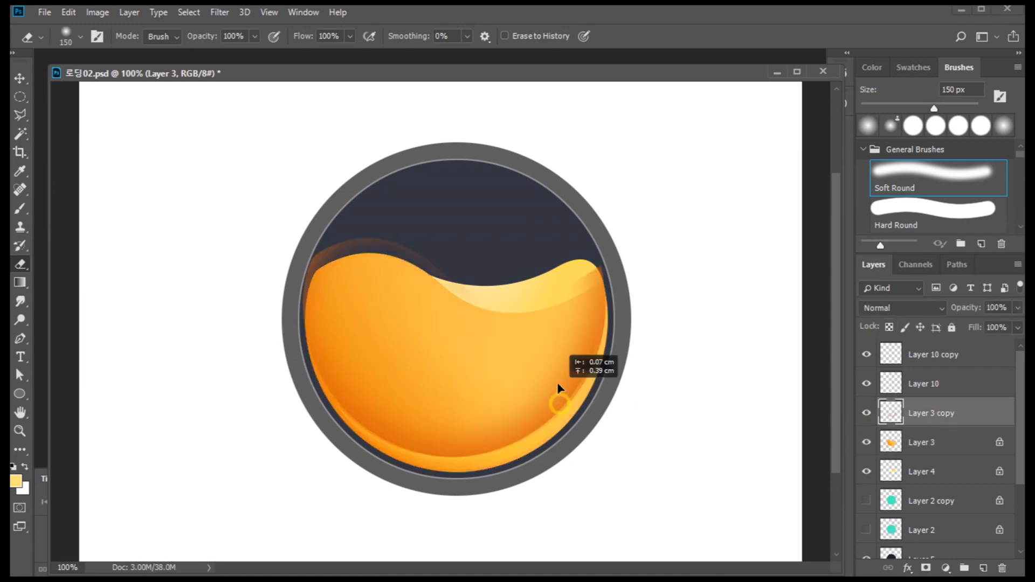
pyautogui.press('m')
pyautogui.scroll(1, 485, 402)
pyautogui.click(19, 393)
pyautogui.moveTo(313, 191)
pyautogui.mouseDown()
pyautogui.moveTo(582, 428)
pyautogui.moveTo(567, 411)
pyautogui.mouseUp()
pyautogui.hotkey('ctrl', 'z')
# - Deepen the dark orange edge shading on Layer 3 copy with a Levels midtone adjustment
pyautogui.click(954, 358)
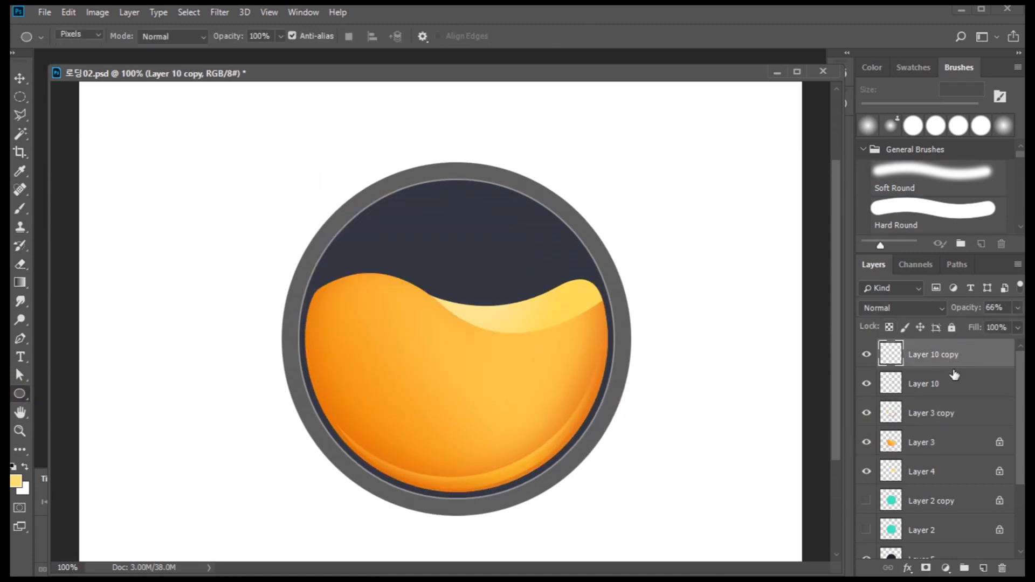
pyautogui.click(887, 419)
pyautogui.hotkey('ctrl', 'l')
pyautogui.moveTo(691, 534); pyautogui.dragTo(710, 534)
pyautogui.click(915, 401)
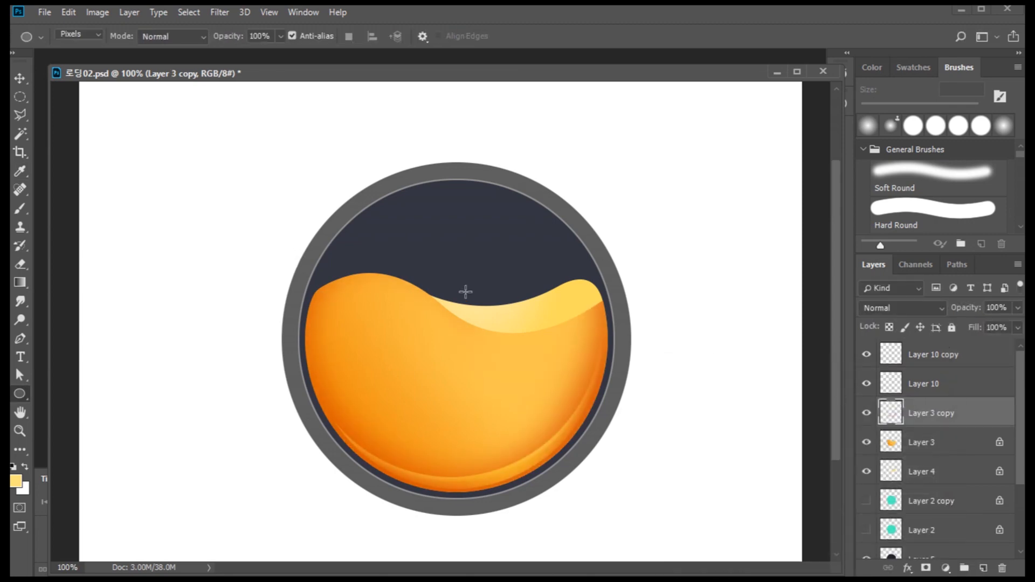
# - Load the dark interior circle on Layer 5 as a selection and contract it
pyautogui.scroll(-2, 917, 431)
pyautogui.keyDown('ctrl'); pyautogui.click(890, 500); pyautogui.keyUp('ctrl')
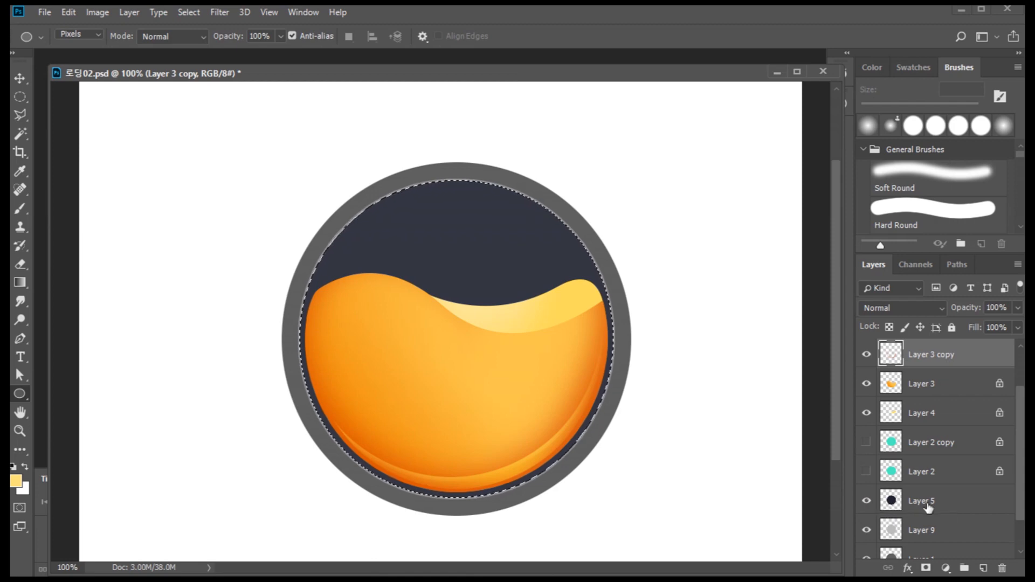
pyautogui.click(883, 490)
pyautogui.click(189, 12)
pyautogui.moveTo(211, 215)
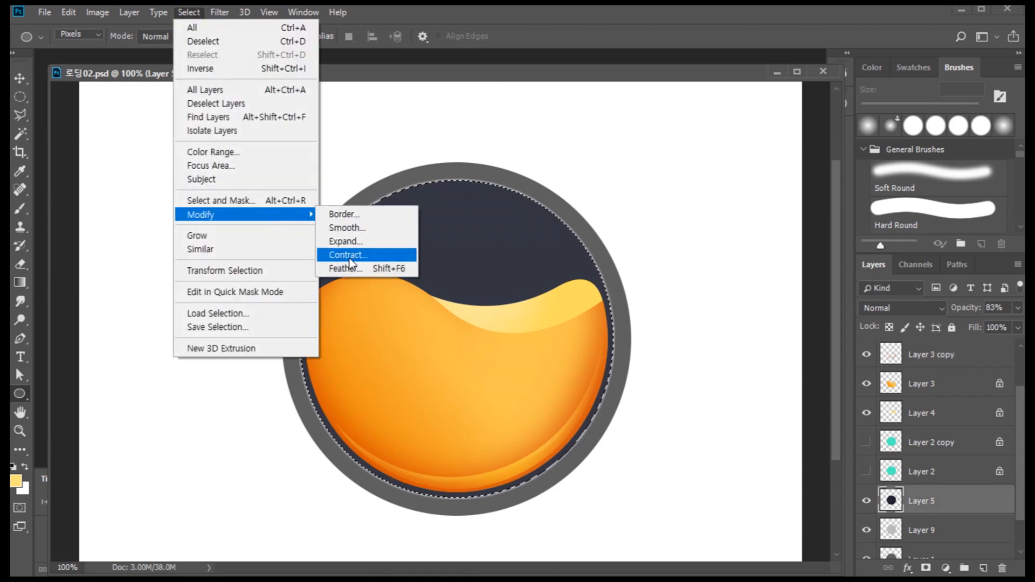
pyautogui.click(351, 257)
pyautogui.press('Return')
# - Fill the contracted circle selection with dark navy sampled from the interior on a new layer above Layer 5
pyautogui.press('b')
pyautogui.keyDown('alt'); pyautogui.click(392, 228); pyautogui.keyUp('alt')
pyautogui.press('n')
pyautogui.click(706, 383)
pyautogui.click(966, 231)
pyautogui.click(983, 569)
pyautogui.hotkey('alt', 'Delete')
pyautogui.hotkey('ctrl', 'd')
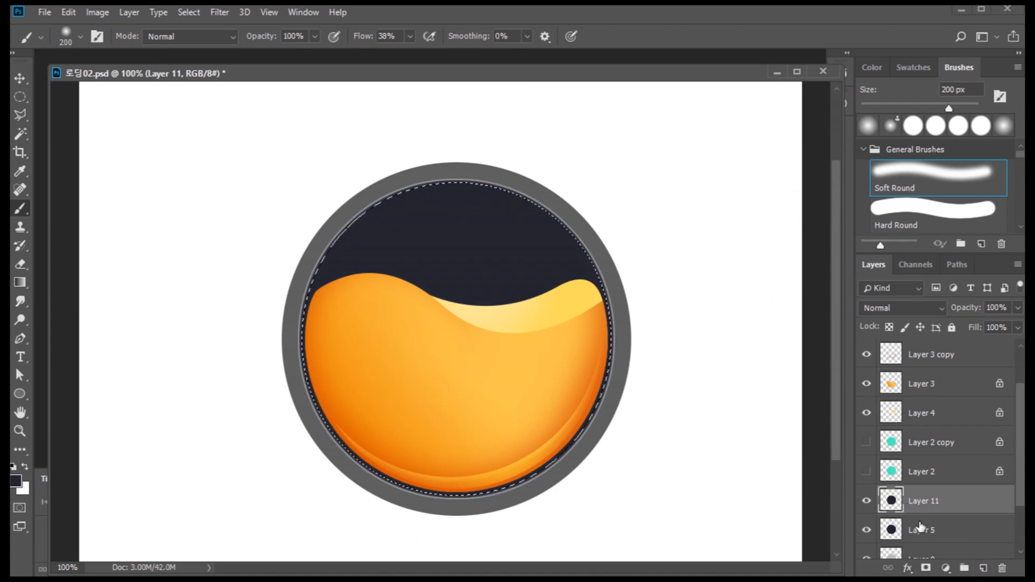
pyautogui.hotkey('ctrl', 'z')
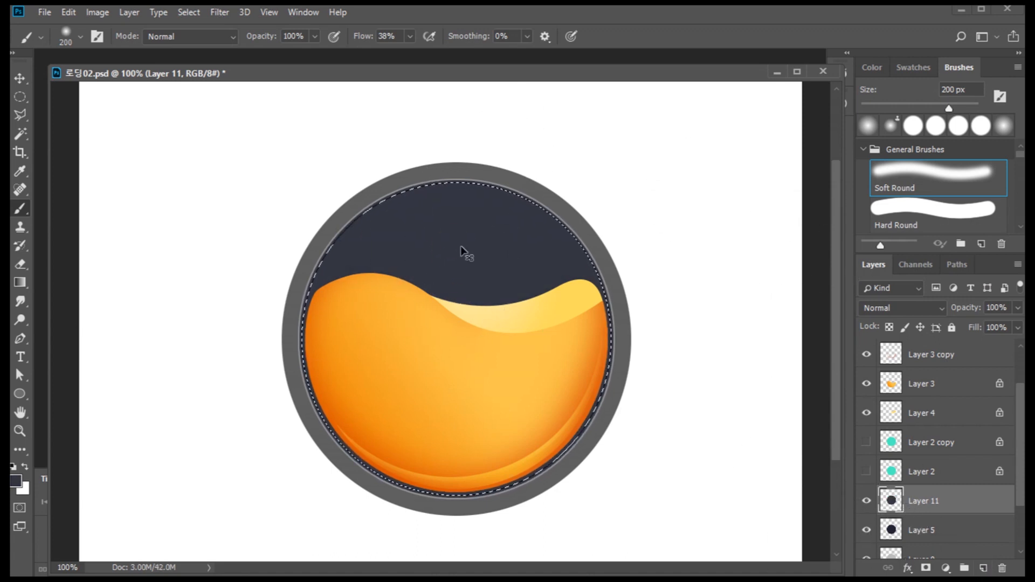
# - Darken the circle on Layer 5 with Levels, setting the midtone input level to 0.68
pyautogui.click(923, 532)
pyautogui.hotkey('ctrl', 'l')
pyautogui.moveTo(771, 535); pyautogui.dragTo(791, 541)
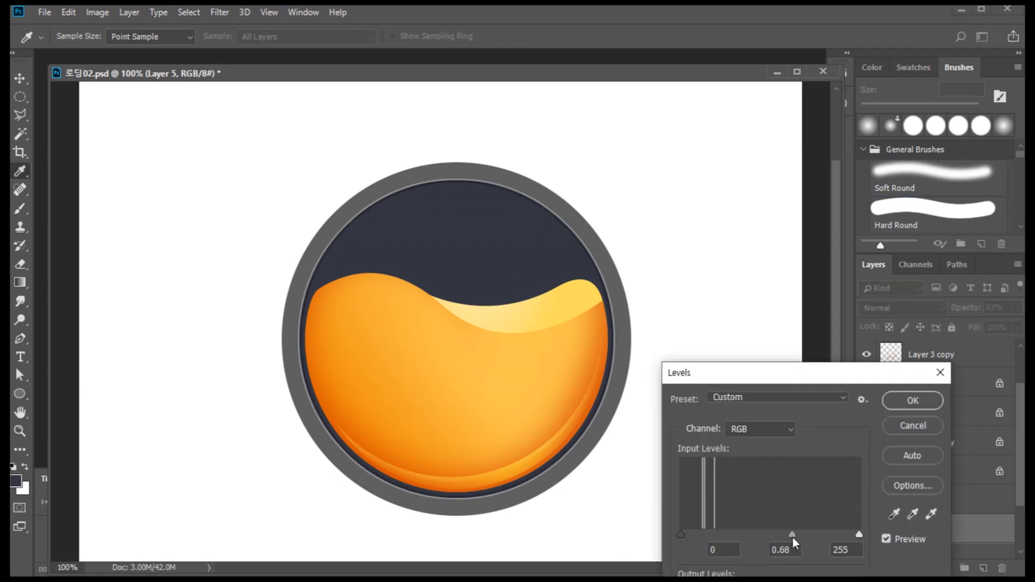
pyautogui.click(912, 402)
# - Add a new layer at the top of the stack and load the dark interior circle as its selection
pyautogui.press('a')
pyautogui.scroll(2, 901, 467)
pyautogui.click(930, 414)
pyautogui.scroll(1, 941, 458)
pyautogui.click(936, 356)
pyautogui.click(984, 568)
pyautogui.press('m')
pyautogui.scroll(-2, 933, 485)
pyautogui.click(931, 531)
pyautogui.scroll(-2, 917, 432)
pyautogui.keyDown('ctrl'); pyautogui.click(892, 490); pyautogui.keyUp('ctrl')
pyautogui.scroll(2, 906, 431)
pyautogui.click(918, 361)
# - Contract the circle selection and fill it with white on Layer 12
pyautogui.click(191, 16)
pyautogui.moveTo(236, 216)
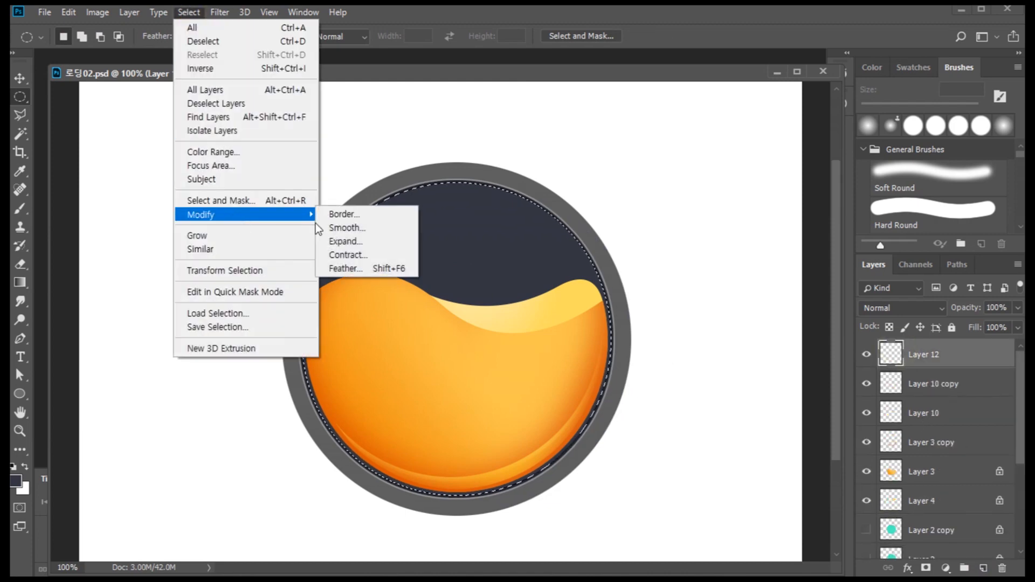
pyautogui.click(356, 256)
pyautogui.press('Return')
pyautogui.hotkey('ctrl', 'BackSpace')
pyautogui.hotkey('ctrl', 'd')
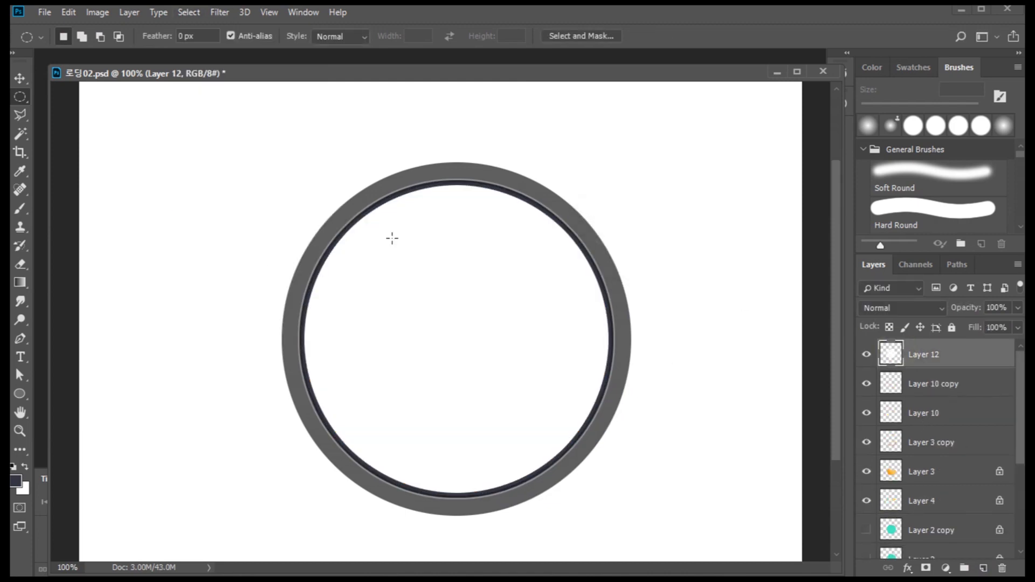
# - Hollow the white circle into a ring by deleting its area contracted by 4 pixels, and lower the ring's opacity to about 28%
pyautogui.keyDown('ctrl'); pyautogui.click(886, 355); pyautogui.keyUp('ctrl')
pyautogui.click(189, 11)
pyautogui.moveTo(197, 213)
pyautogui.click(380, 256)
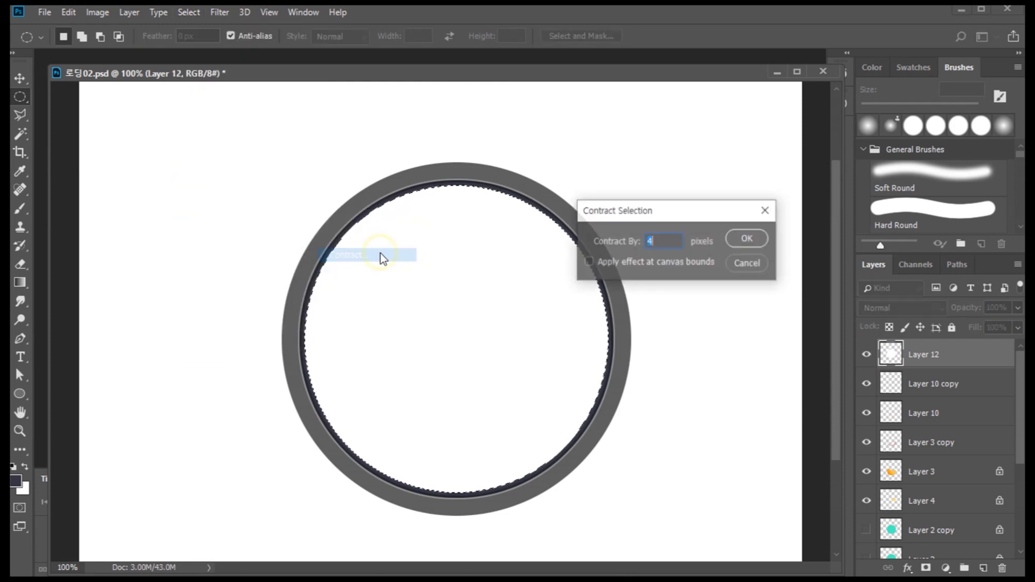
pyautogui.press('Return')
pyautogui.press('Delete')
pyautogui.hotkey('ctrl', 'd')
pyautogui.moveTo(1017, 309); pyautogui.dragTo(964, 326)
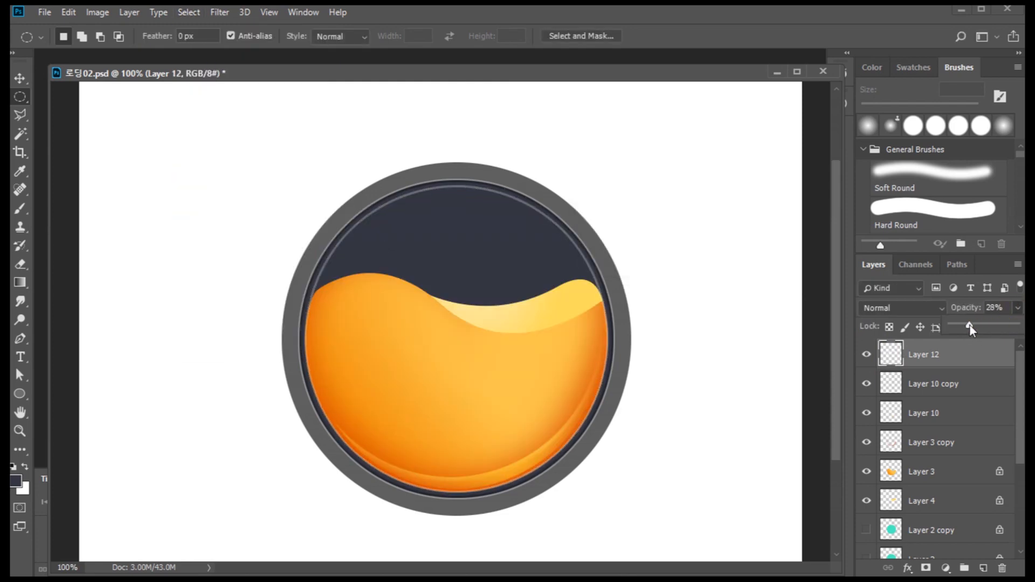
# - Draw an ellipse shape about 311 × 258 px over the icon's upper half and bend its lower edge upward
pyautogui.click(984, 568)
pyautogui.click(21, 395)
pyautogui.moveTo(361, 200); pyautogui.dragTo(580, 384)
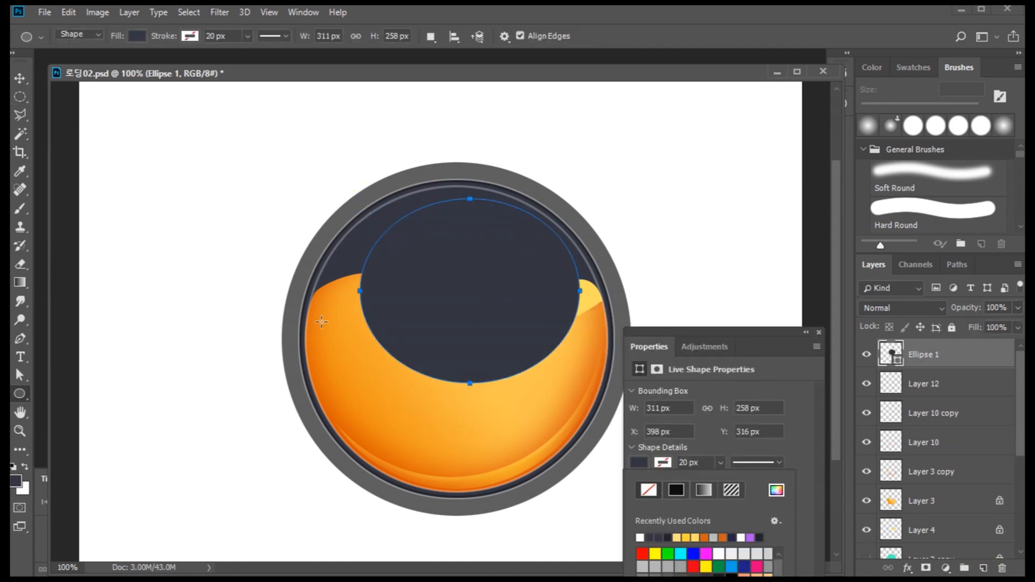
pyautogui.press('a')
pyautogui.moveTo(479, 386); pyautogui.dragTo(477, 287)
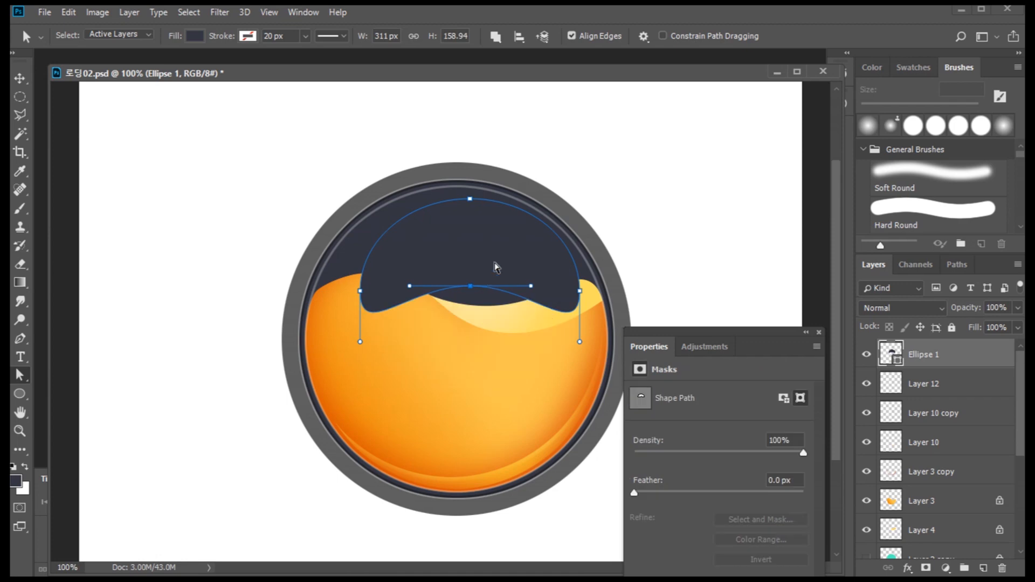
# - Rotate the bent ellipse about -18°, scale it to about 111%, fit it inside the upper circle, and rasterize it
pyautogui.hotkey('ctrl', 't')
pyautogui.moveTo(517, 345); pyautogui.dragTo(567, 351)
pyautogui.moveTo(457, 234); pyautogui.dragTo(413, 232)
pyautogui.moveTo(341, 348); pyautogui.dragTo(331, 358)
pyautogui.moveTo(551, 281); pyautogui.dragTo(566, 285)
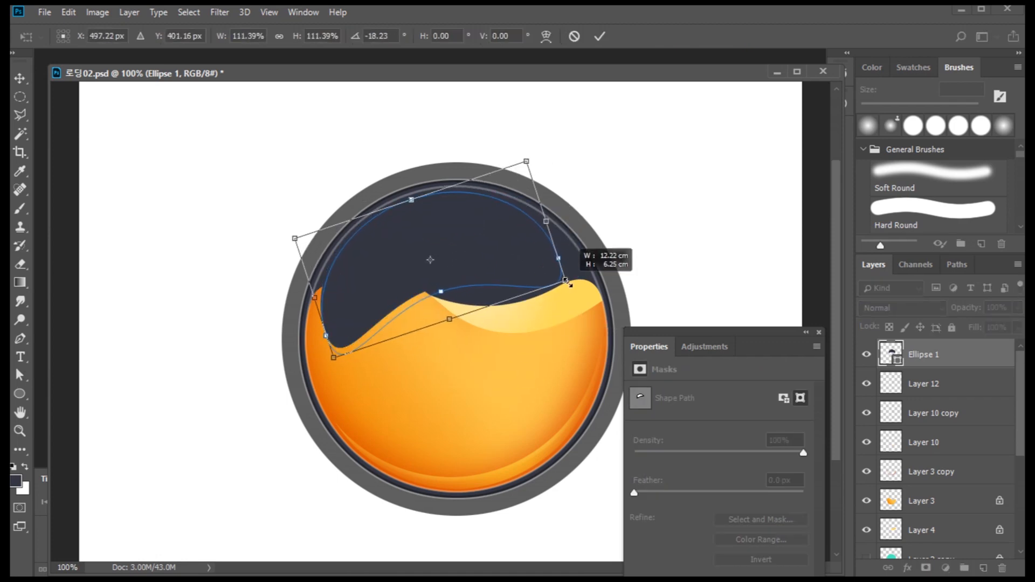
pyautogui.press('Return')
pyautogui.click(818, 332)
pyautogui.click(933, 354)
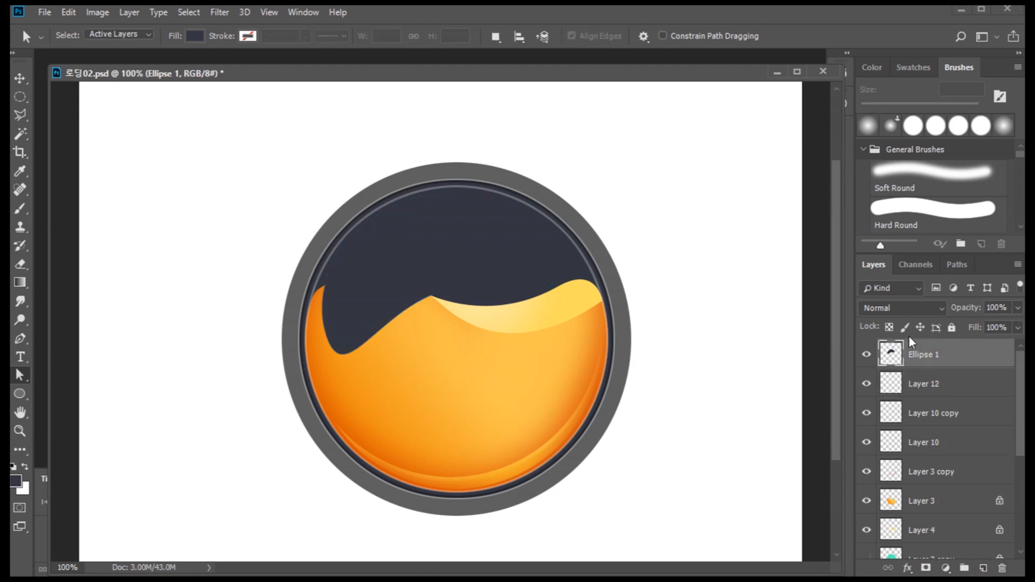
# - Turn the bent ellipse into a faint white glass highlight at 16% opacity and refine its size and position
pyautogui.click(1018, 308)
pyautogui.moveTo(1018, 325); pyautogui.dragTo(964, 335)
pyautogui.hotkey('ctrl', 't')
pyautogui.moveTo(322, 356); pyautogui.dragTo(331, 348)
pyautogui.doubleClick(422, 244)
pyautogui.press('m')
pyautogui.moveTo(407, 228); pyautogui.dragTo(440, 230)
# - Fade the lower middle of the glass highlight with a soft 175 px eraser
pyautogui.press('e')
pyautogui.click(887, 330)
pyautogui.moveTo(439, 341); pyautogui.dragTo(429, 341)
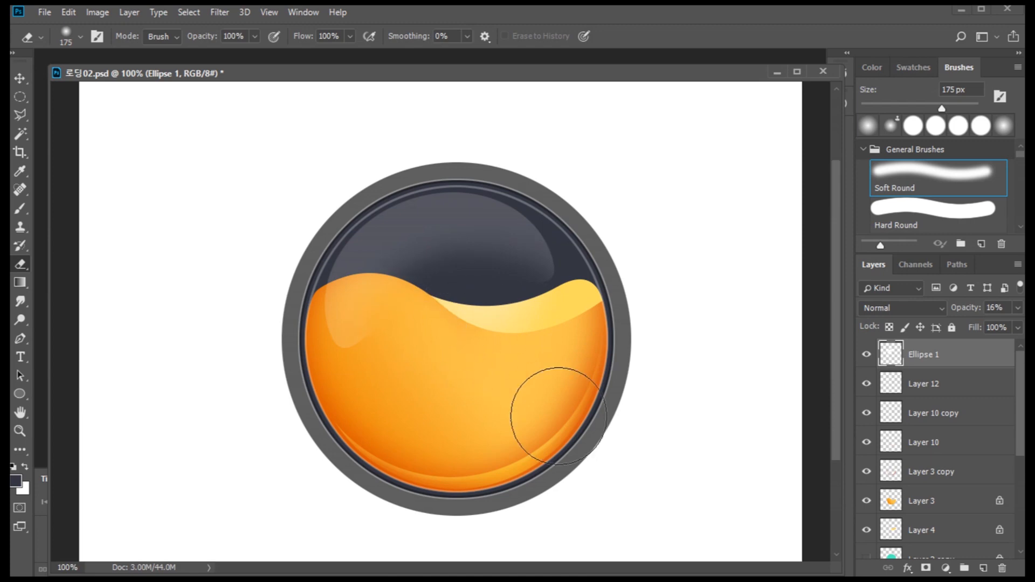
# - Duplicate the glass highlight on Ellipse 1 and soften the copy with a soft 100 px eraser
pyautogui.click(19, 430)
pyautogui.keyDown('alt'); pyautogui.click(491, 372); pyautogui.keyUp('alt')
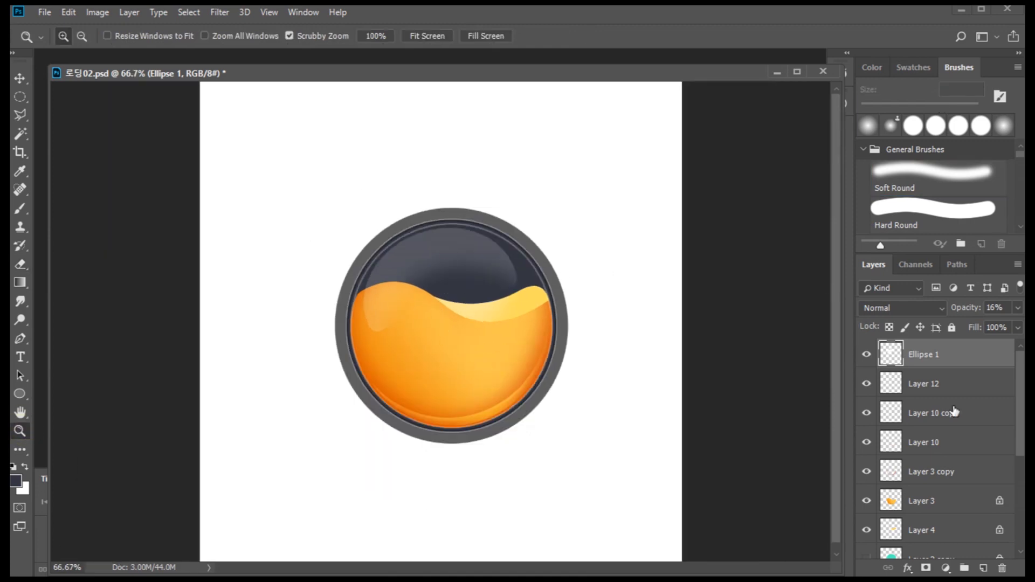
pyautogui.hotkey('ctrl', 'j')
pyautogui.press('e')
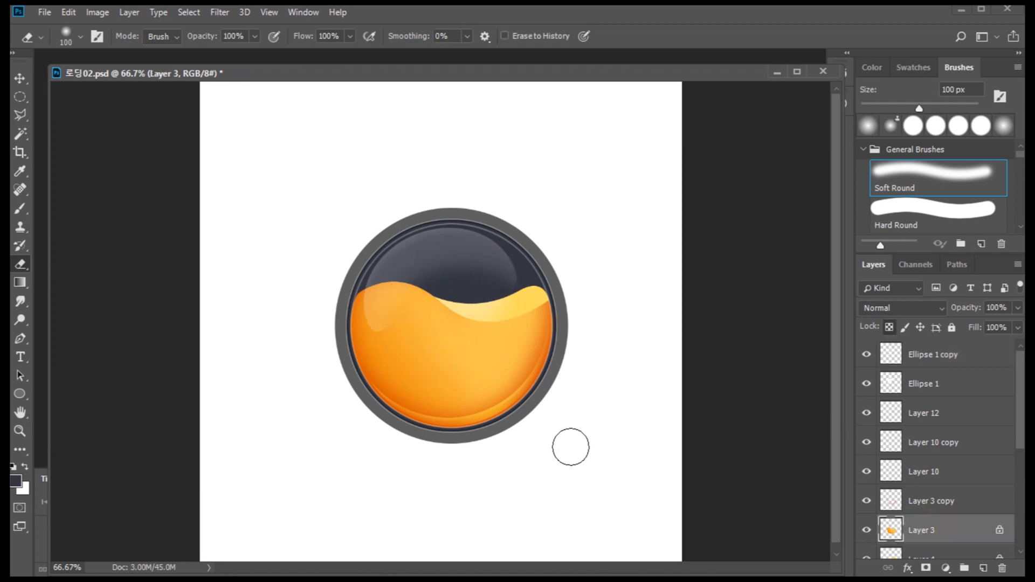
# - Shade the left edge of the front wave on Layer 3 with radial gradients from dark orange to transparent
pyautogui.press('g')
pyautogui.scroll(-3, 992, 480)
pyautogui.keyDown('alt'); pyautogui.click(357, 318); pyautogui.keyUp('alt')
pyautogui.click(16, 481)
pyautogui.click(825, 269)
pyautogui.press('Return')
pyautogui.moveTo(341, 381); pyautogui.dragTo(397, 350)
pyautogui.moveTo(327, 305); pyautogui.dragTo(398, 325)
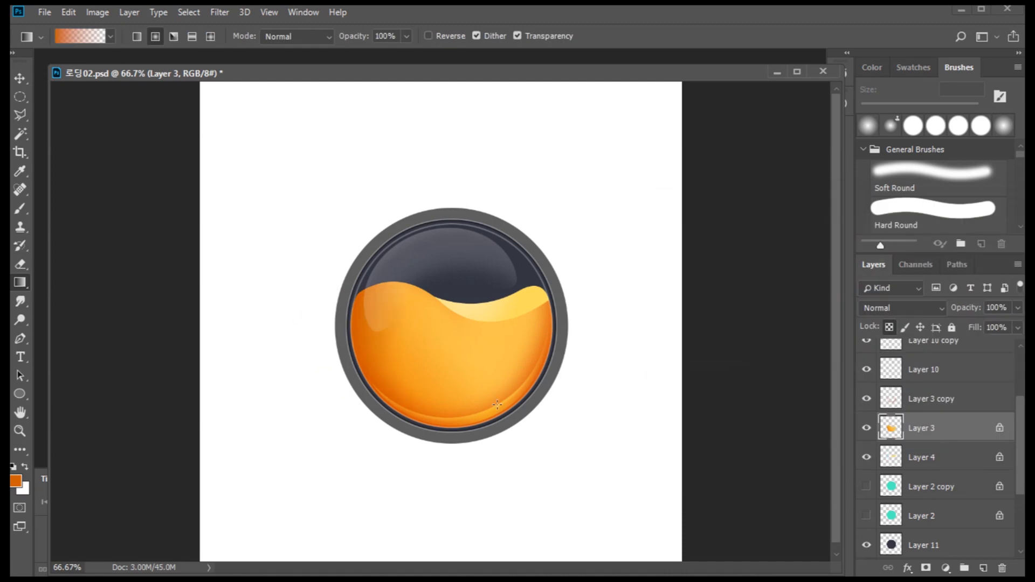
# - Lock Layer 11's transparent pixels and brush navy blue into the dark interior with a soft 200 px brush
pyautogui.click(922, 546)
pyautogui.keyDown('ctrl'); pyautogui.click(891, 545); pyautogui.keyUp('ctrl')
pyautogui.press('b')
pyautogui.click(16, 482)
pyautogui.click(520, 278)
pyautogui.click(731, 366)
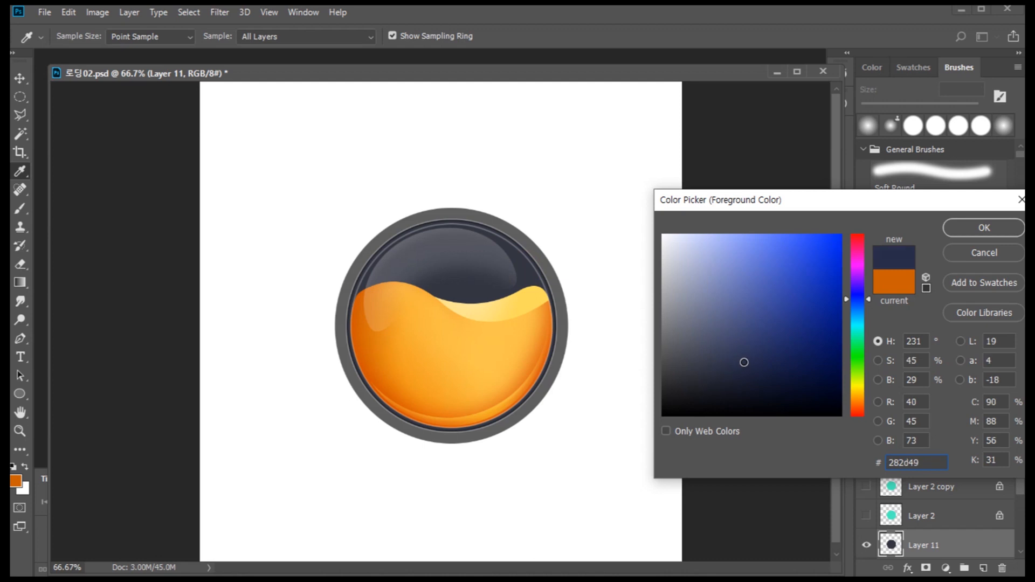
pyautogui.click(973, 229)
pyautogui.moveTo(393, 274)
pyautogui.mouseDown()
pyautogui.moveTo(410, 260)
pyautogui.moveTo(358, 298)
pyautogui.moveTo(407, 260)
pyautogui.moveTo(470, 346)
pyautogui.mouseUp()
pyautogui.hotkey('ctrl', 'z')
pyautogui.click(889, 327)
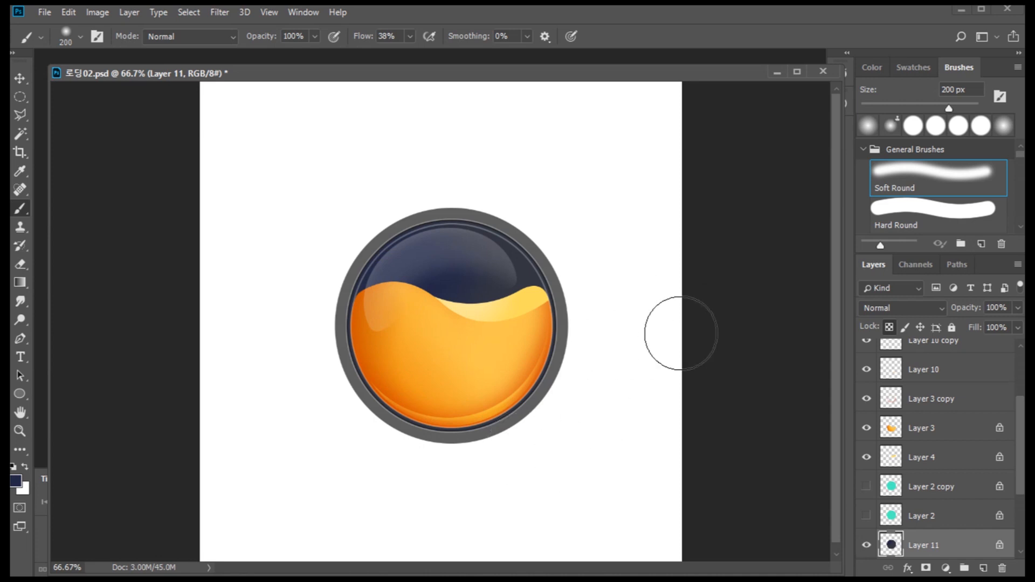
# - Add a pale yellow-orange glow to the centre of the front wave on Layer 3
pyautogui.keyDown('ctrl'); pyautogui.click(467, 353); pyautogui.keyUp('ctrl')
pyautogui.press('g')
pyautogui.keyDown('alt'); pyautogui.click(491, 353); pyautogui.keyUp('alt')
pyautogui.press('n')
pyautogui.click(745, 235)
pyautogui.press('Return')
pyautogui.press('b')
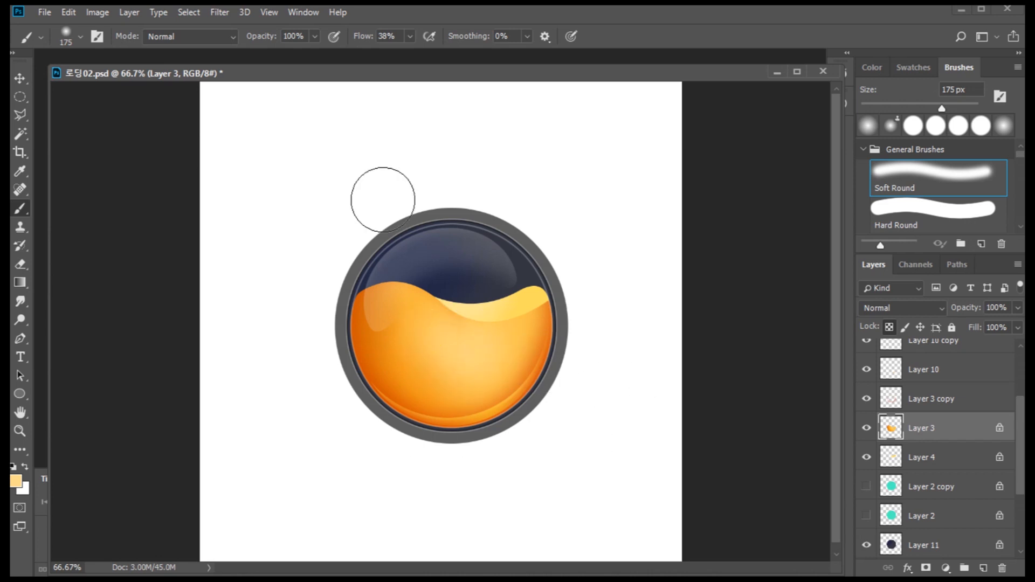
# - Add a new empty layer above Ellipse 1 copy at the top of the layer stack
pyautogui.scroll(3, 964, 379)
pyautogui.scroll(1, 964, 379)
pyautogui.click(963, 356)
pyautogui.click(983, 568)
pyautogui.press('z')
pyautogui.press('b')
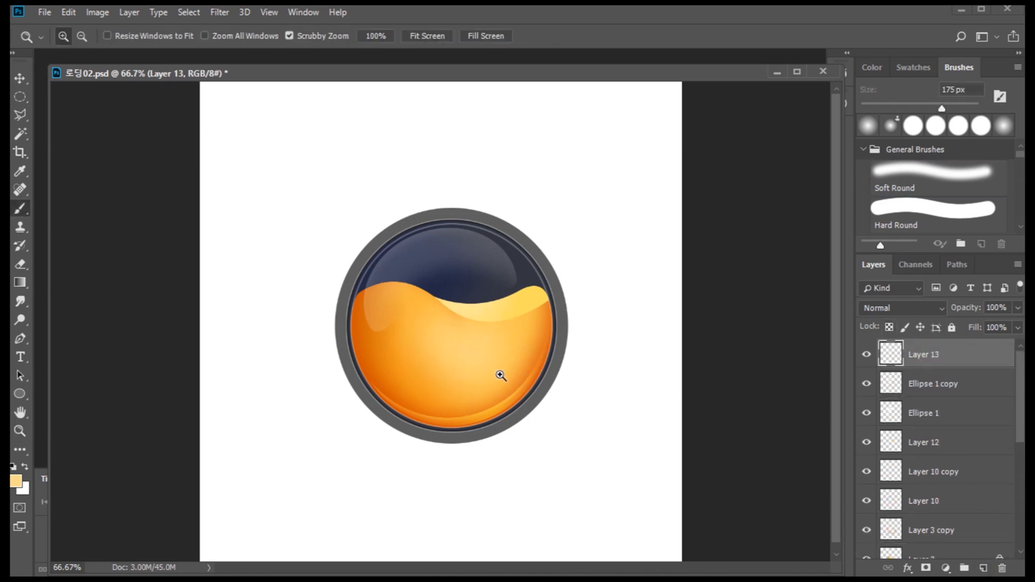
# - Paint pale orange bubble dots near the liquid's left and right edges on Layer 13 with a small Hard Round brush
pyautogui.press('[')
pyautogui.press('[')
pyautogui.press('[')
pyautogui.press('[')
pyautogui.press('[')
pyautogui.press('[')
pyautogui.press('[')
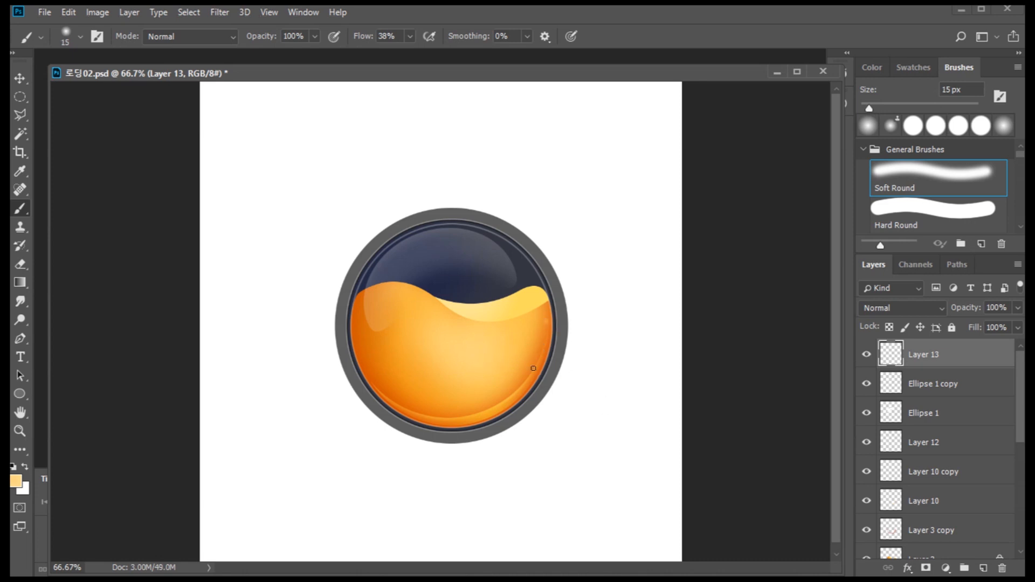
pyautogui.rightClick(533, 369)
pyautogui.doubleClick(613, 405)
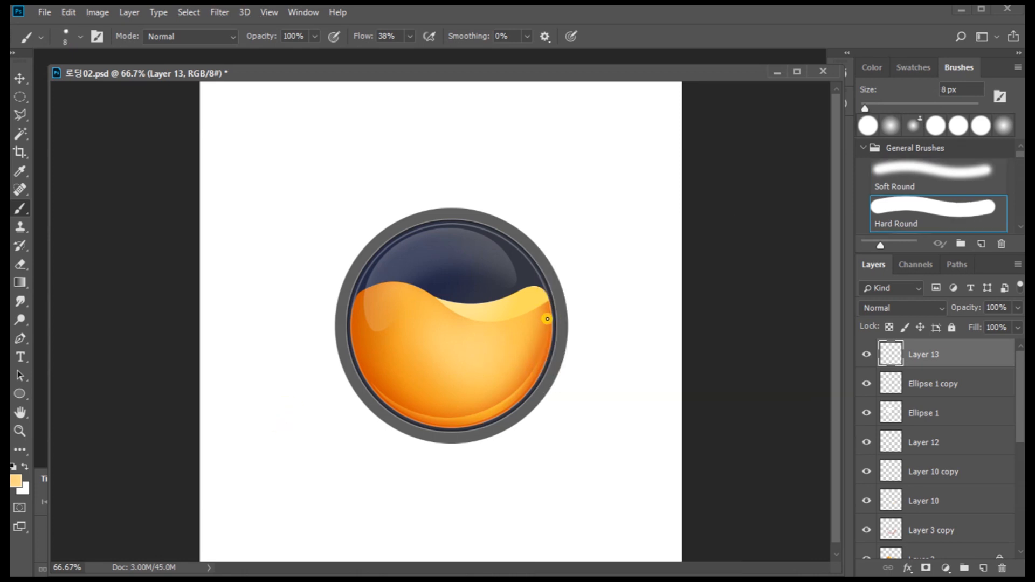
pyautogui.click(365, 350)
# - Try to hollow out the large left bubble with a Hard Round eraser
pyautogui.press('z')
pyautogui.click(386, 357)
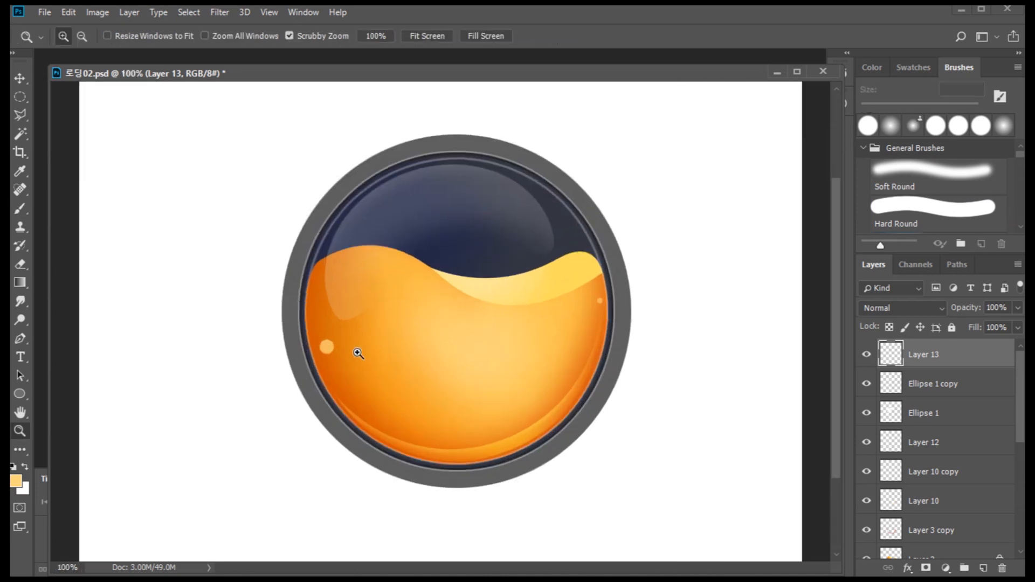
pyautogui.click(358, 355)
pyautogui.press('e')
pyautogui.rightClick(363, 358)
pyautogui.click(399, 412)
pyautogui.press('[')
pyautogui.press('[')
pyautogui.press('[')
pyautogui.press('[')
pyautogui.press('[')
pyautogui.press('[')
pyautogui.press('[')
pyautogui.press('[')
pyautogui.press('[')
pyautogui.press('[')
pyautogui.press('[')
pyautogui.press('[')
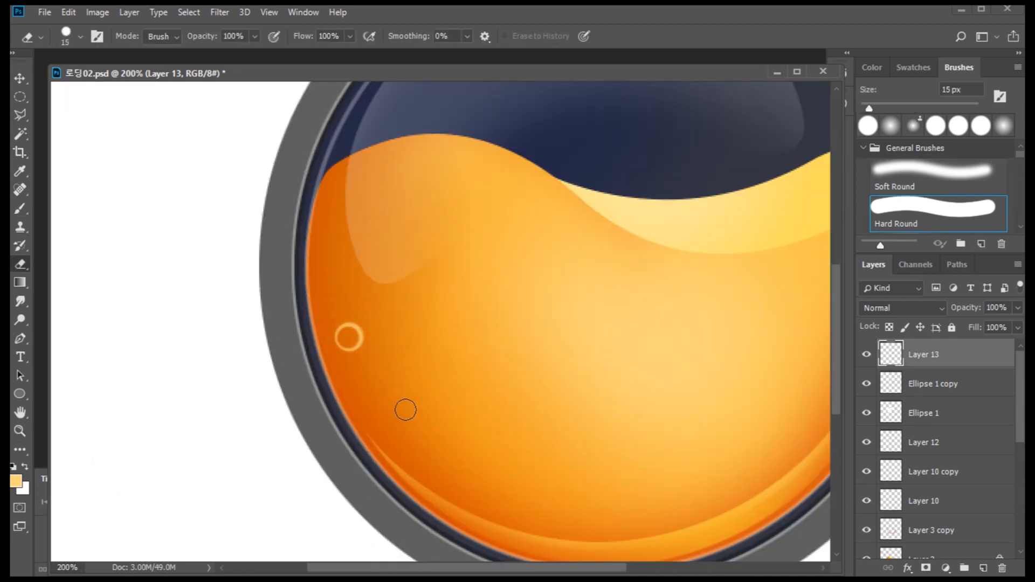
pyautogui.hotkey('ctrl', 'z')
# - Hollow out the centre of the large left bubble with a 15 px Soft Round eraser
pyautogui.rightClick(367, 358)
pyautogui.click(415, 376)
pyautogui.click(139, 391)
pyautogui.click(350, 338)
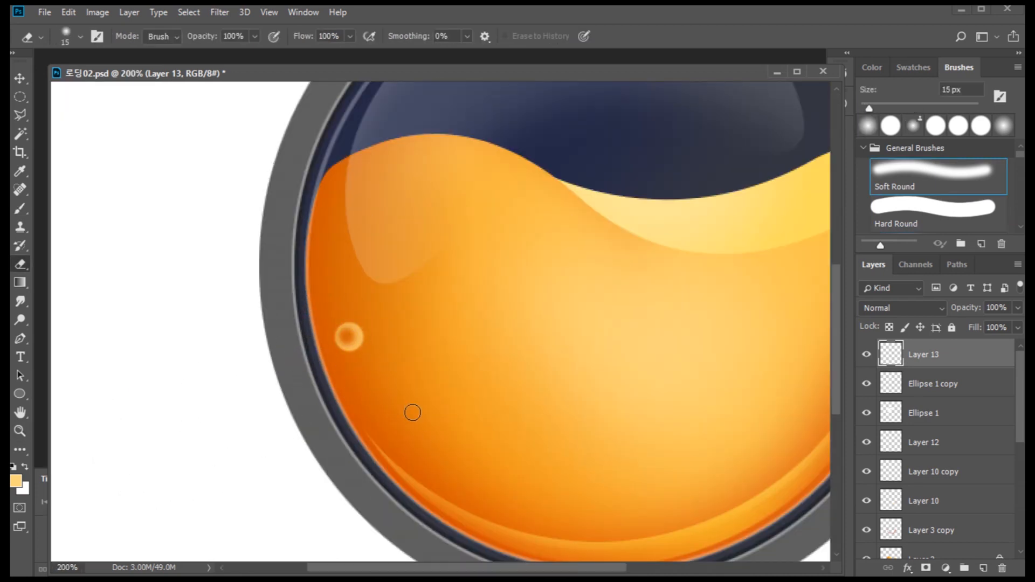
# - Add clusters of smaller bubbles around the large left one and near the liquid's right edge with Hard Round brushes down to 4 px
pyautogui.press('b')
pyautogui.press('[')
pyautogui.press('[')
pyautogui.press('[')
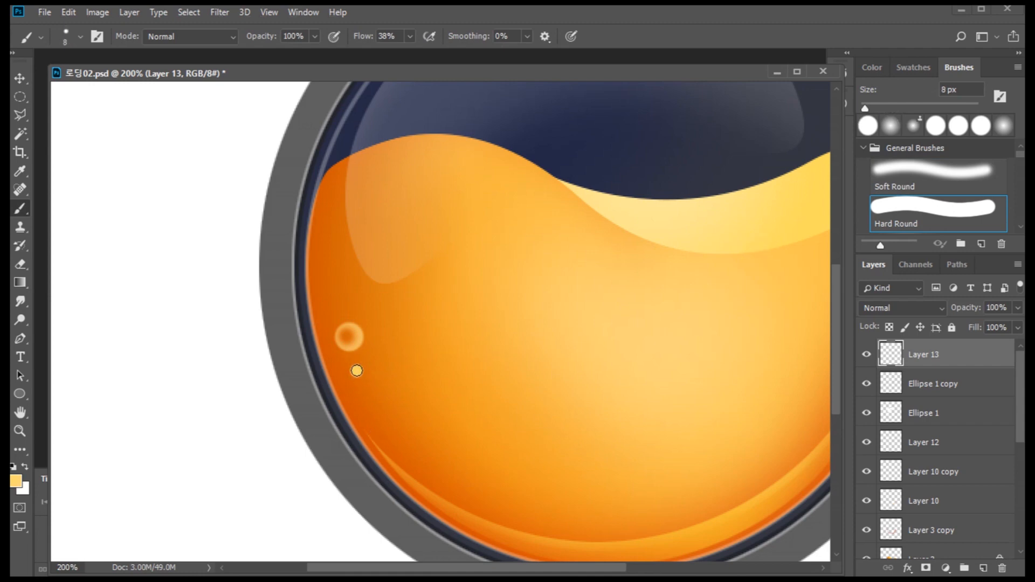
pyautogui.press('e')
pyautogui.doubleClick(20, 431)
pyautogui.keyDown('alt'); pyautogui.click(476, 306); pyautogui.keyUp('alt')
pyautogui.click(395, 347)
pyautogui.press('b')
pyautogui.keyDown('alt'); pyautogui.click(228, 335); pyautogui.keyUp('alt')
pyautogui.click(337, 341)
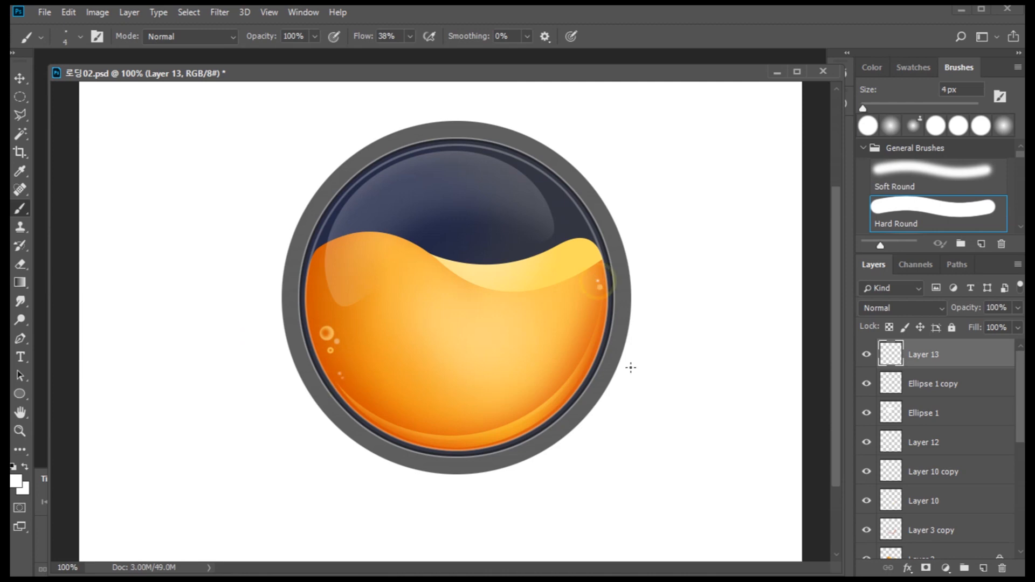
# - Fill the Background layer with a dark navy blue
pyautogui.press('z')
pyautogui.keyDown('alt'); pyautogui.click(573, 453); pyautogui.keyUp('alt')
pyautogui.scroll(-6, 932, 517)
pyautogui.click(931, 546)
pyautogui.click(16, 481)
pyautogui.click(539, 279)
pyautogui.moveTo(779, 377); pyautogui.dragTo(760, 376)
pyautogui.click(962, 229)
pyautogui.hotkey('alt', 'BackSpace')
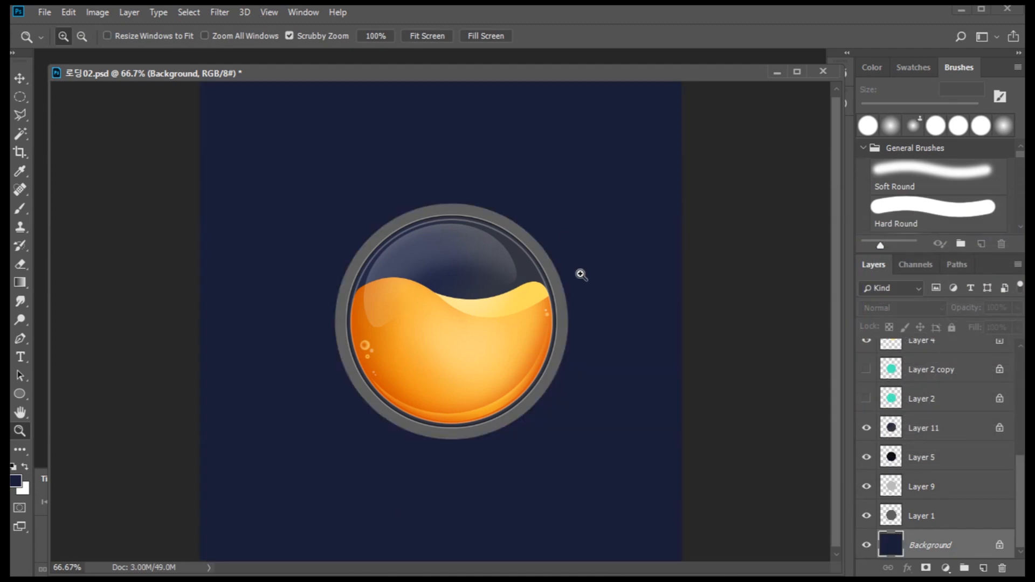
# - Try to soften the dark interior on Layer 11 with a 200 px Soft Round eraser
pyautogui.scroll(1, 927, 415)
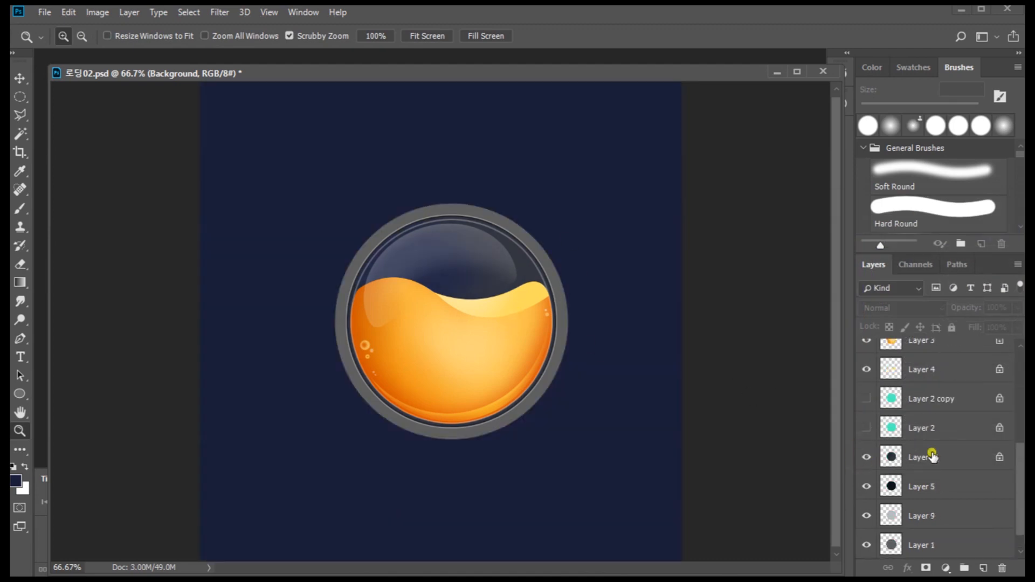
pyautogui.click(933, 457)
pyautogui.press('e')
pyautogui.press(']')
pyautogui.press(']')
pyautogui.press(']')
pyautogui.press(']')
pyautogui.press(']')
pyautogui.press(']')
pyautogui.rightClick(470, 312)
pyautogui.doubleClick(566, 371)
pyautogui.press(']')
pyautogui.press(']')
pyautogui.press(']')
pyautogui.press(']')
pyautogui.press(']')
pyautogui.press(']')
pyautogui.press(']')
pyautogui.press(']')
pyautogui.press(']')
pyautogui.press(']')
pyautogui.press(']')
pyautogui.press(']')
pyautogui.press(']')
pyautogui.moveTo(466, 284); pyautogui.dragTo(502, 285)
pyautogui.hotkey('ctrl', 'z')
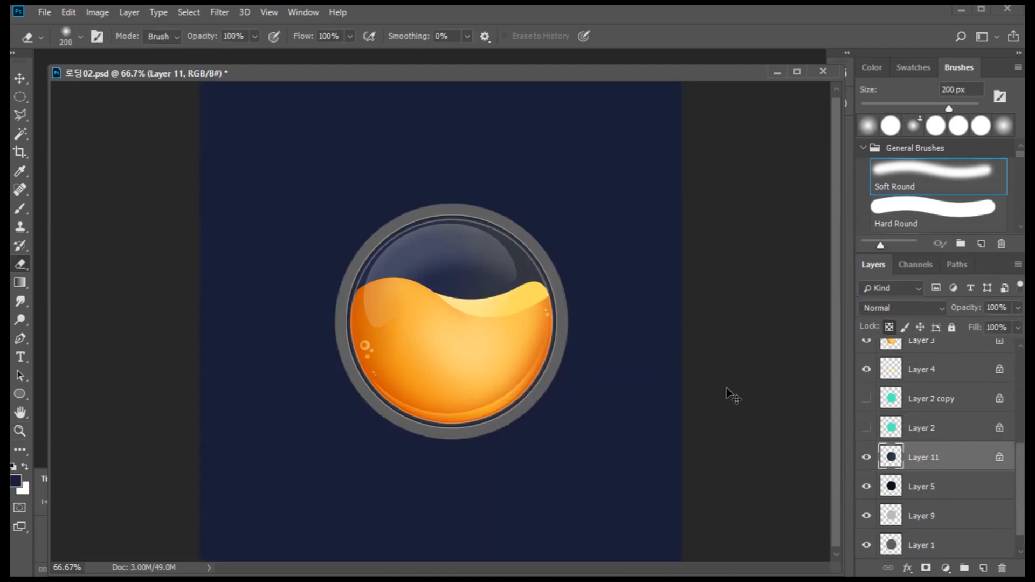
# - Fill Layer 12's thin ring outline with white on a new layer and partly fade it with 200 and 150 px Soft Round erasers
pyautogui.press('z')
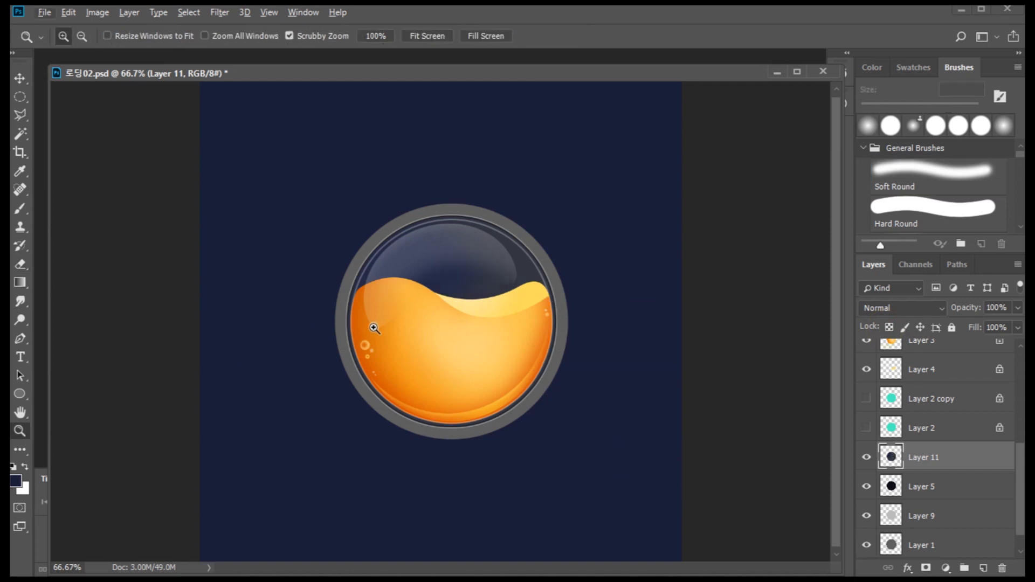
pyautogui.click(457, 283)
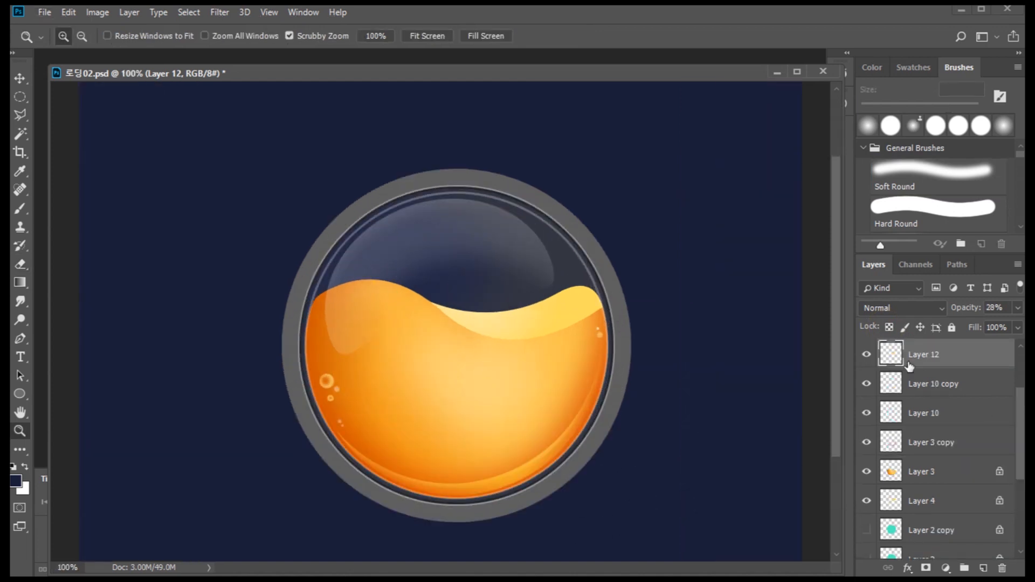
pyautogui.keyDown('ctrl'); pyautogui.click(895, 355); pyautogui.keyUp('ctrl')
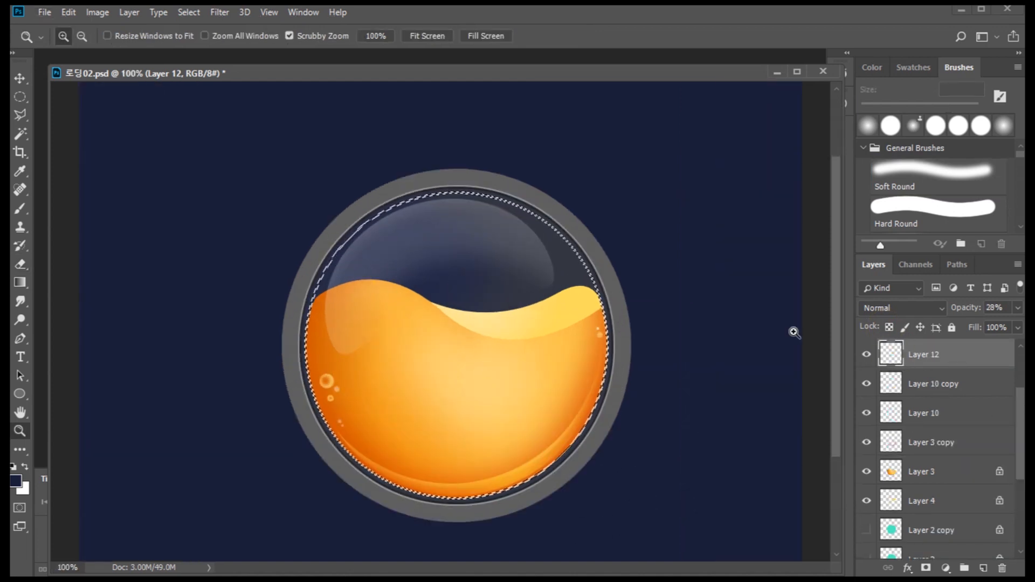
pyautogui.click(987, 568)
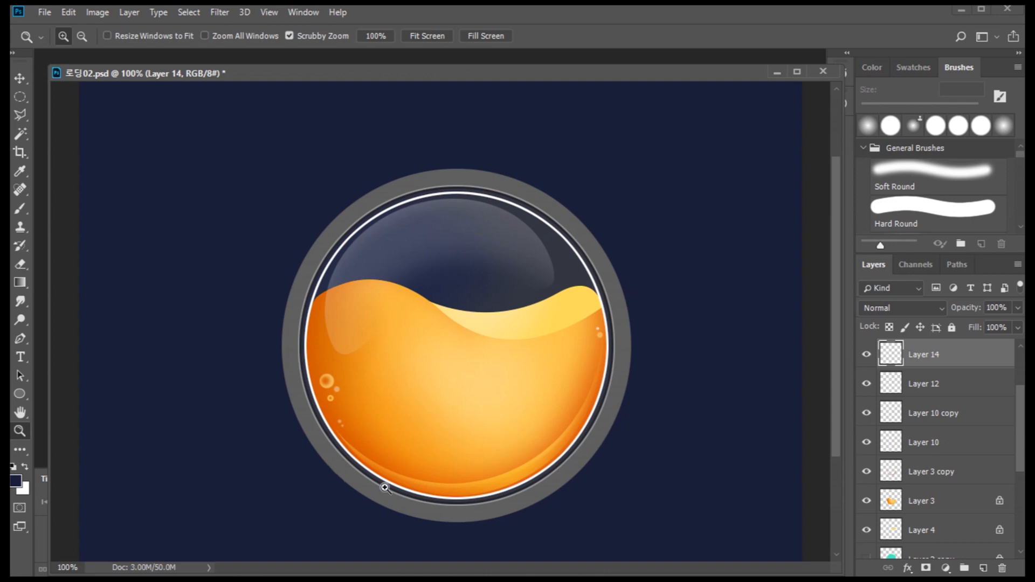
pyautogui.hotkey('ctrl', 'd')
pyautogui.press('e')
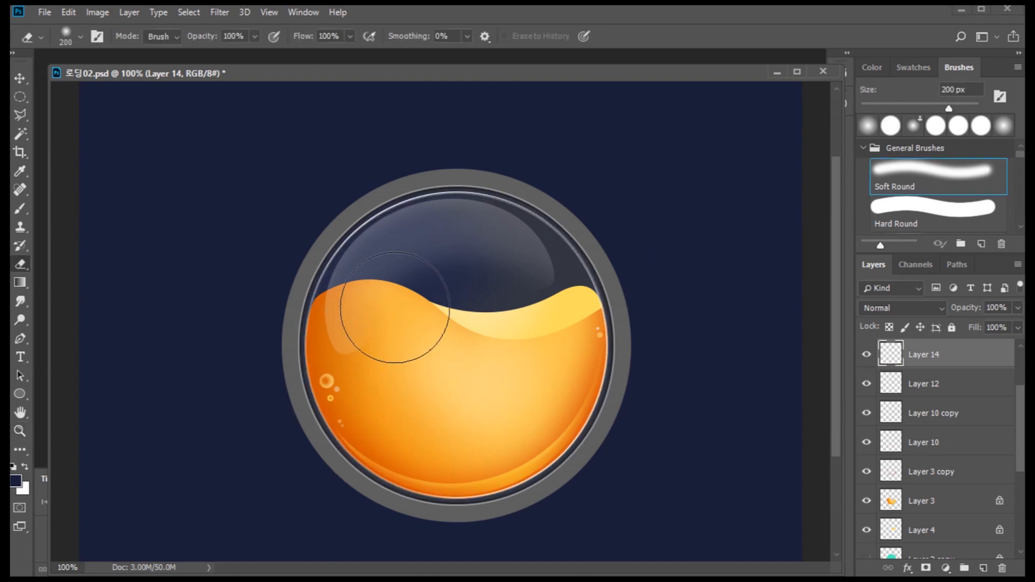
pyautogui.press('[')
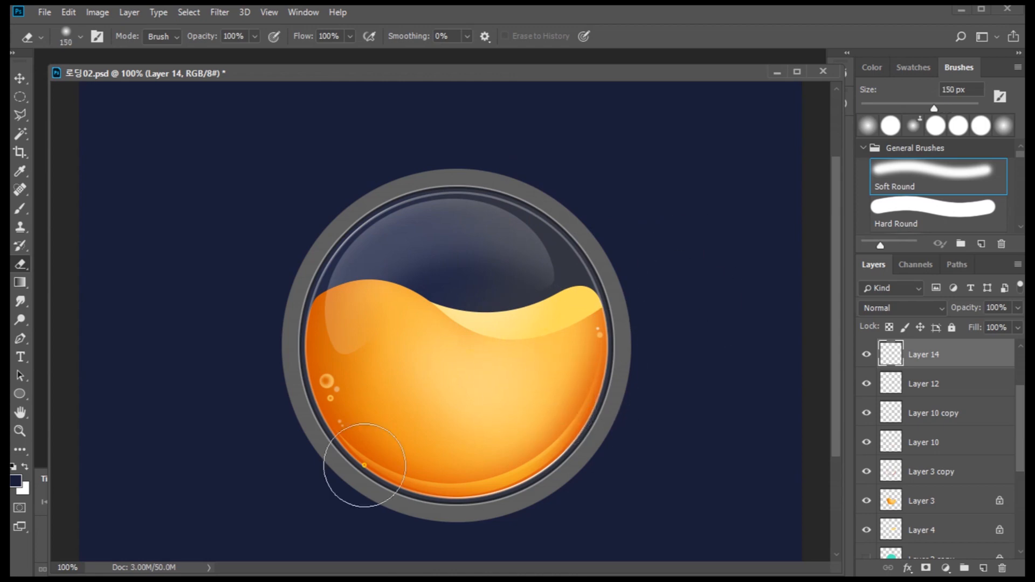
# - Load Layer 1's rim outline as a selection, expand it slightly and add a new layer beneath Layer 1
pyautogui.scroll(-3, 928, 485)
pyautogui.click(927, 541)
pyautogui.keyDown('ctrl'); pyautogui.click(891, 544); pyautogui.keyUp('ctrl')
pyautogui.click(188, 12)
pyautogui.click(356, 241)
pyautogui.press('Return')
pyautogui.keyDown('ctrl'); pyautogui.click(984, 568); pyautogui.keyUp('ctrl')
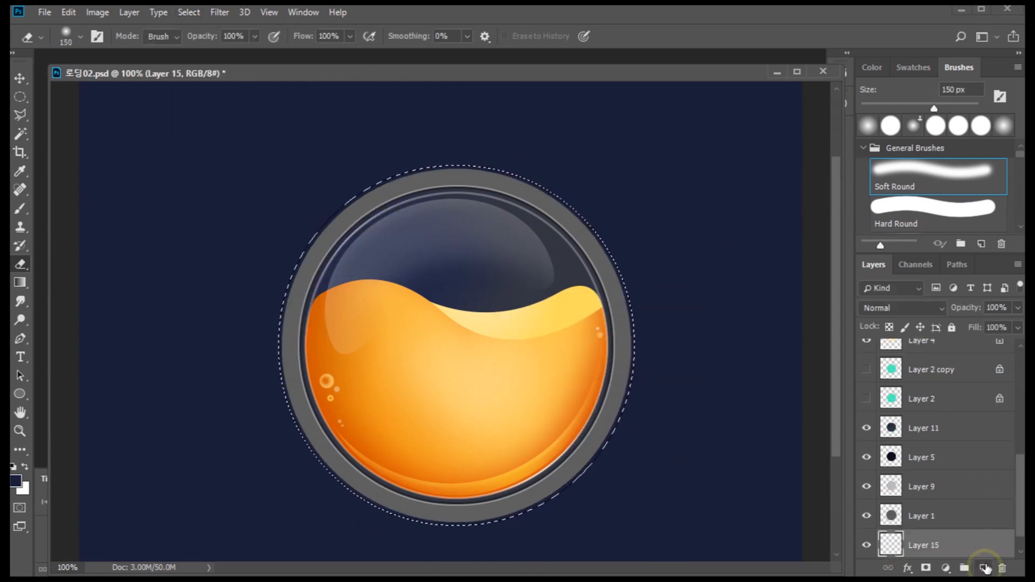
# - Fill the expanded rim selection on Layer 15 with dark grey and deselect it
pyautogui.press('b')
pyautogui.keyDown('alt'); pyautogui.click(620, 387); pyautogui.keyUp('alt')
pyautogui.press('n')
pyautogui.click(666, 379)
pyautogui.click(1000, 232)
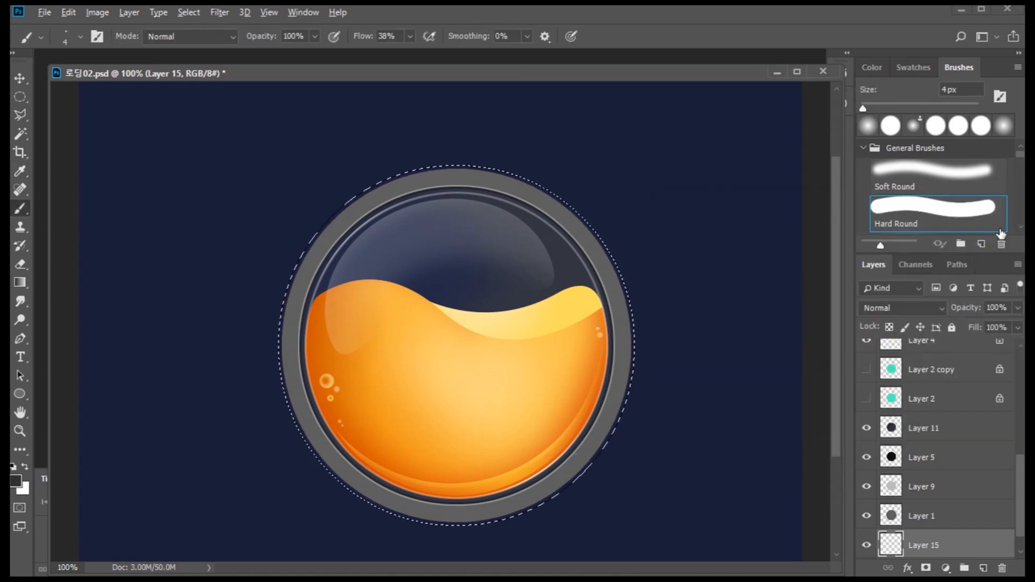
pyautogui.hotkey('alt', 'Delete')
pyautogui.hotkey('ctrl', 'd')
# - Shade the dark interior on Layer 11 with a radial gradient from dark navy 14172c to transparent, keeping its transparent pixels locked
pyautogui.press('z')
pyautogui.keyDown('alt'); pyautogui.click(520, 403); pyautogui.keyUp('alt')
pyautogui.click(411, 382)
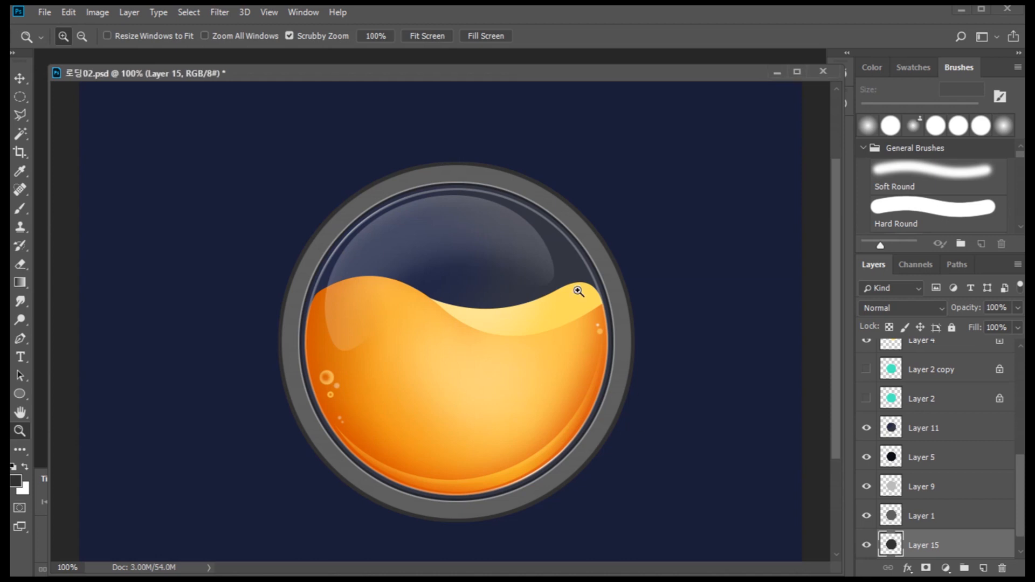
pyautogui.keyDown('ctrl'); pyautogui.click(575, 252); pyautogui.keyUp('ctrl')
pyautogui.press('n')
pyautogui.click(330, 254)
pyautogui.click(762, 385)
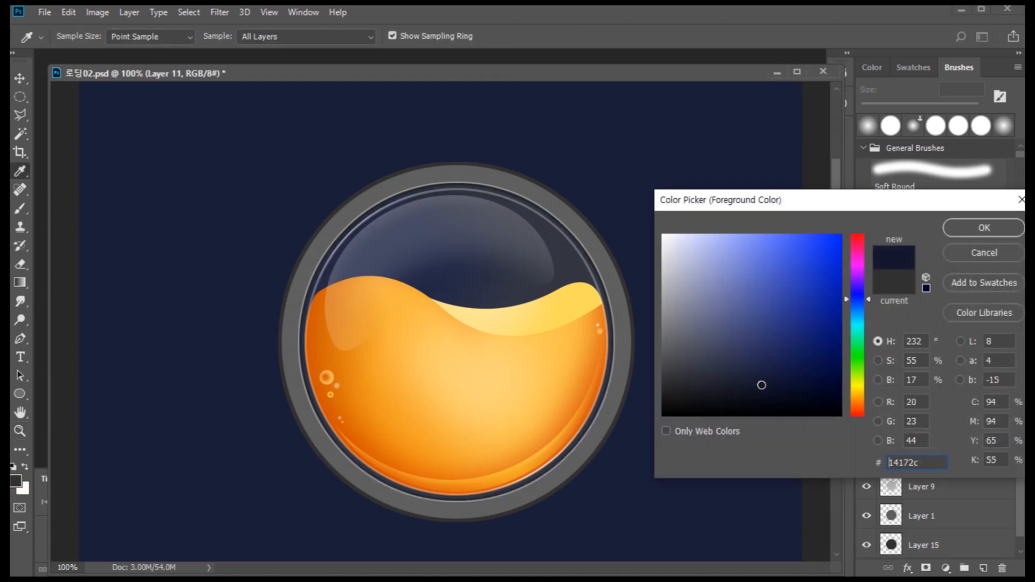
pyautogui.click(985, 228)
pyautogui.press('g')
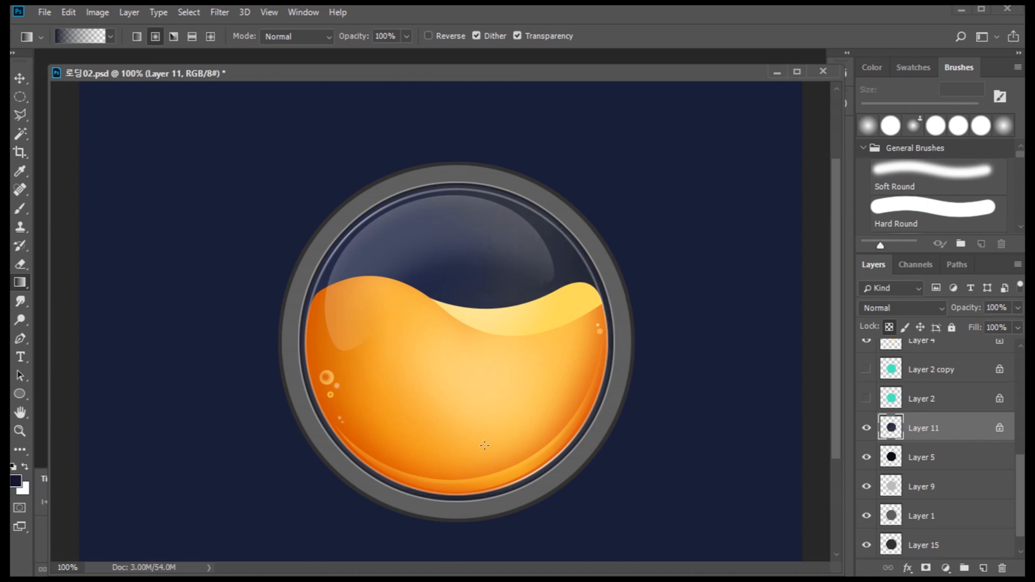
# - Set the opacity of the Ellipse 1 glass highlight to 21%
pyautogui.keyDown('ctrl'); pyautogui.click(409, 247); pyautogui.keyUp('ctrl')
pyautogui.click(1018, 308)
pyautogui.click(966, 326)
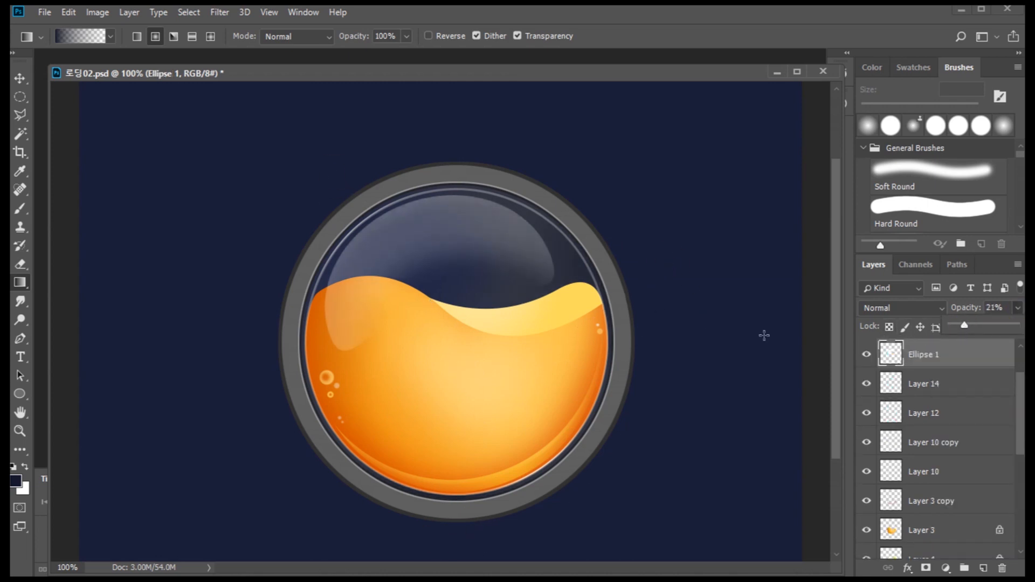
pyautogui.press('p')
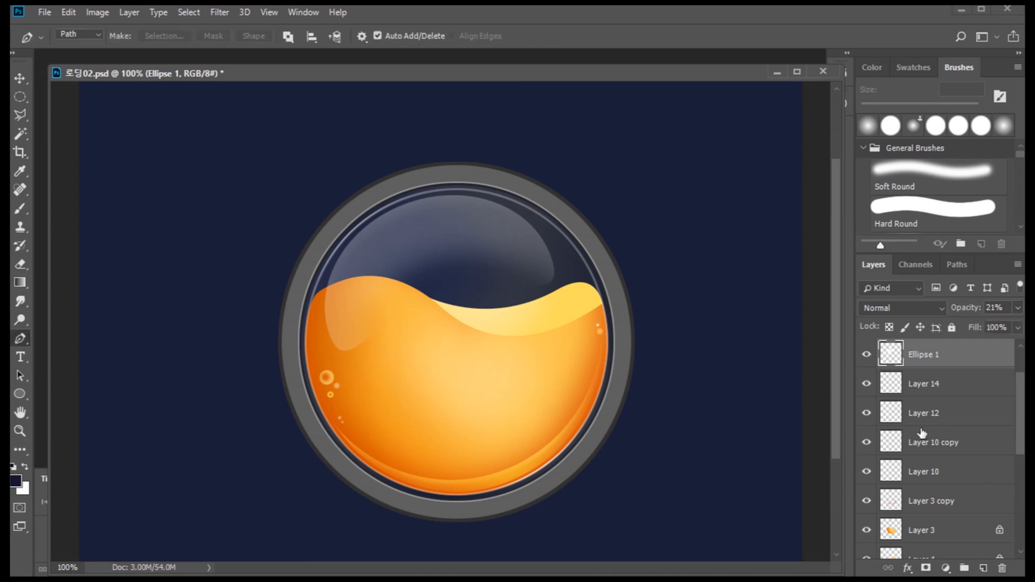
# - Duplicate the Layer 10 reflection and reshape the copy into a small curved highlight inside the liquid's lower-right edge
pyautogui.click(933, 502)
pyautogui.click(865, 470)
pyautogui.press('m')
pyautogui.moveTo(525, 470); pyautogui.dragTo(538, 418)
pyautogui.hotkey('ctrl', 't')
pyautogui.moveTo(345, 280); pyautogui.dragTo(527, 346)
pyautogui.moveTo(561, 404); pyautogui.dragTo(536, 386)
pyautogui.moveTo(621, 476); pyautogui.dragTo(659, 398)
pyautogui.moveTo(520, 449); pyautogui.dragTo(519, 465)
pyautogui.moveTo(576, 393); pyautogui.dragTo(588, 374)
pyautogui.moveTo(646, 413); pyautogui.dragTo(642, 420)
pyautogui.moveTo(615, 365); pyautogui.dragTo(597, 361)
pyautogui.moveTo(524, 351); pyautogui.dragTo(528, 356)
pyautogui.press('Return')
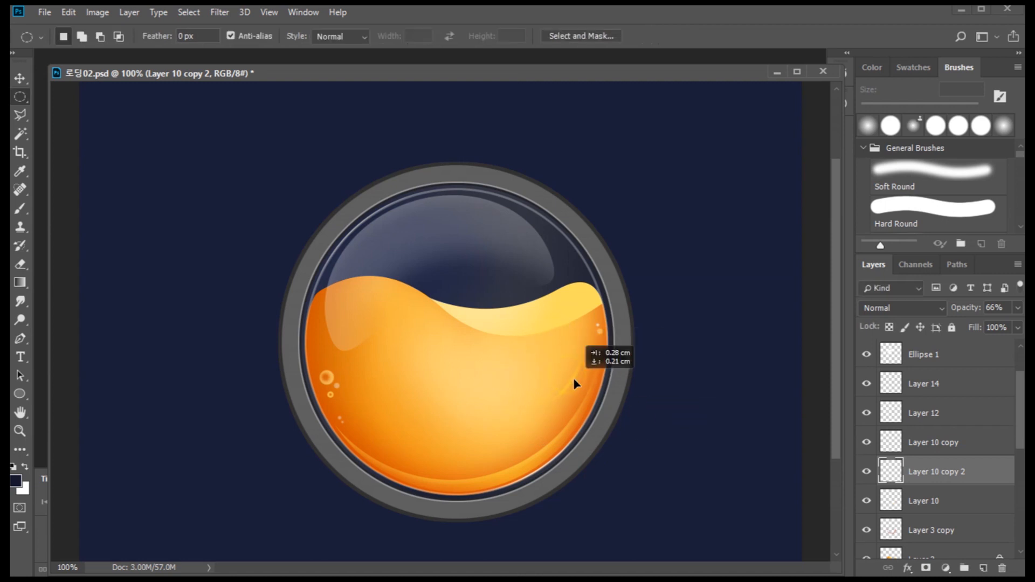
# - Brighten the Layer 10 copy 2 highlight with Levels, raising the midtones to about 1.16
pyautogui.hotkey('ctrl', 'l')
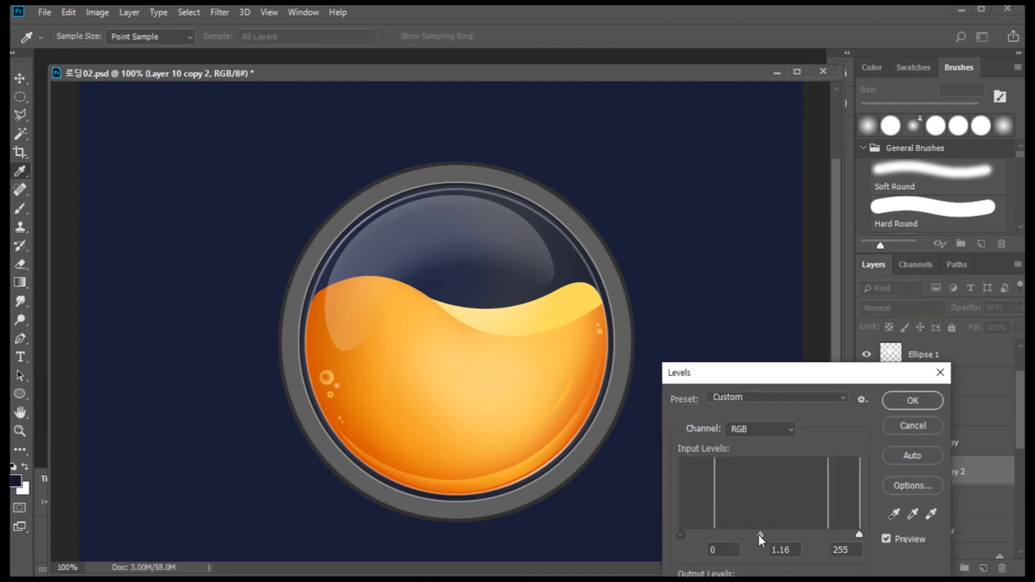
pyautogui.click(906, 402)
pyautogui.press('e')
# - Reshape and slightly rotate the small Layer 10 copy 2 highlight to follow the liquid's lower-right curve
pyautogui.hotkey('ctrl', 't')
pyautogui.moveTo(679, 450); pyautogui.dragTo(673, 463)
pyautogui.rightClick(550, 402)
pyautogui.click(604, 467)
pyautogui.moveTo(571, 438)
pyautogui.mouseDown()
pyautogui.moveTo(555, 432)
pyautogui.moveTo(562, 399)
pyautogui.moveTo(578, 390)
pyautogui.moveTo(582, 412)
pyautogui.mouseUp()
pyautogui.press('Return')
pyautogui.hotkey('ctrl', 't')
pyautogui.rightClick(596, 394)
pyautogui.click(635, 462)
pyautogui.rightClick(508, 439)
pyautogui.click(534, 478)
pyautogui.moveTo(512, 448); pyautogui.dragTo(496, 426)
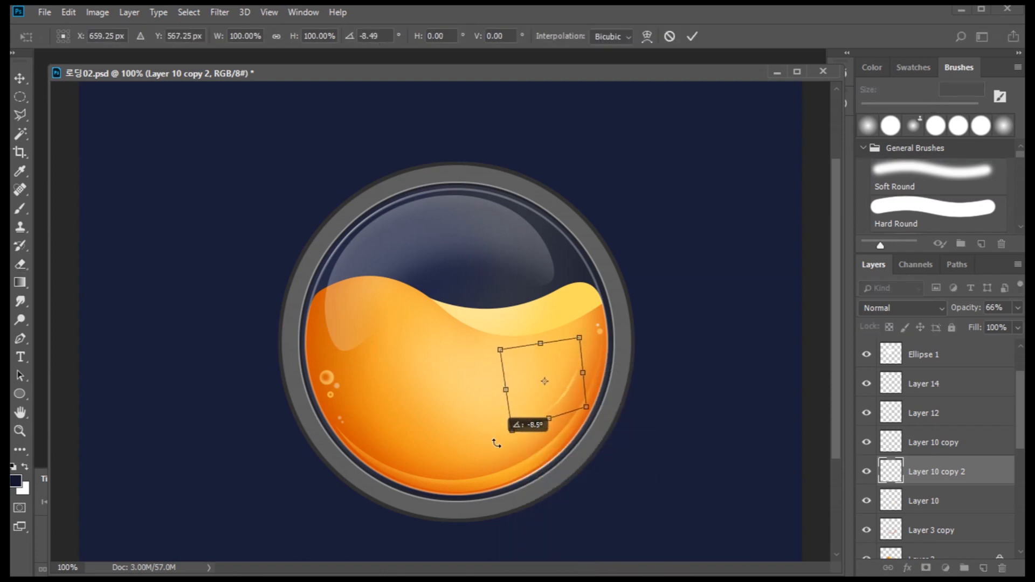
pyautogui.press('Return')
# - Copy the small curved highlight to the liquid's left side and flip it horizontally to mirror the right one
pyautogui.moveTo(564, 392); pyautogui.dragTo(369, 397)
pyautogui.hotkey('ctrl', 't')
pyautogui.rightClick(573, 448)
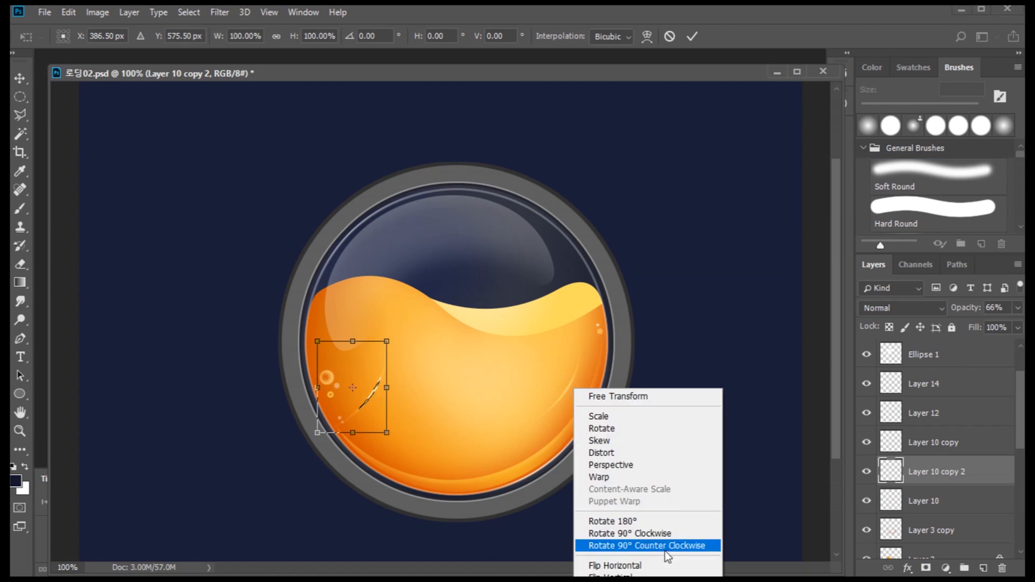
pyautogui.click(668, 546)
pyautogui.rightClick(435, 445)
pyautogui.click(509, 565)
pyautogui.rightClick(482, 441)
pyautogui.click(539, 581)
pyautogui.press('Return')
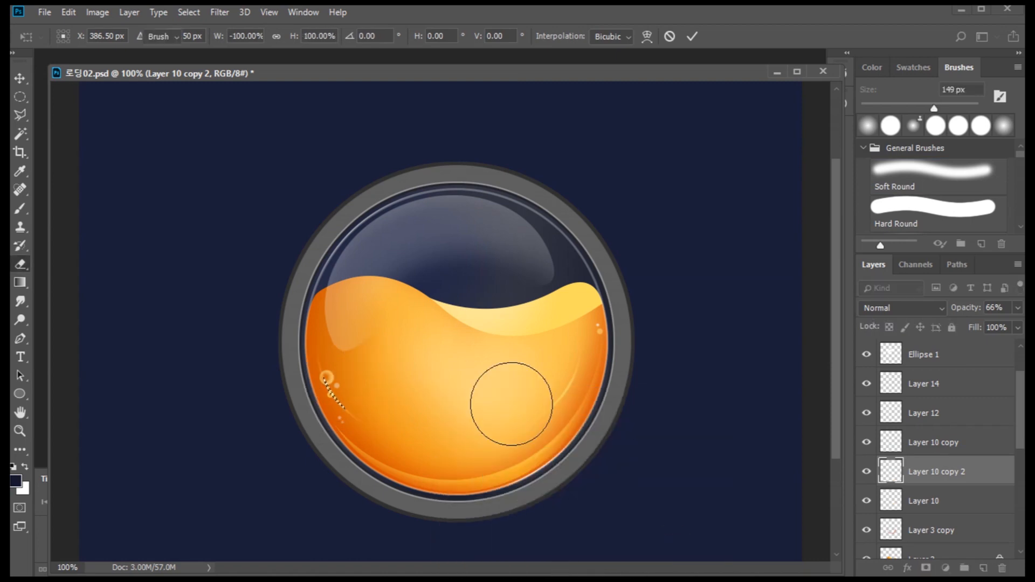
# - Move the mirrored small highlight down along the liquid's lower-left edge and adjust it to follow the curve
pyautogui.moveTo(338, 400); pyautogui.dragTo(354, 421)
pyautogui.hotkey('ctrl', 't')
pyautogui.moveTo(427, 483); pyautogui.dragTo(451, 487)
pyautogui.press('Return')
pyautogui.moveTo(347, 413); pyautogui.dragTo(353, 413)
# - Brighten the lower-left highlight with Levels, raising the midtones to 1.27, and clear the selection
pyautogui.hotkey('ctrl', 'l')
pyautogui.moveTo(770, 536); pyautogui.dragTo(756, 535)
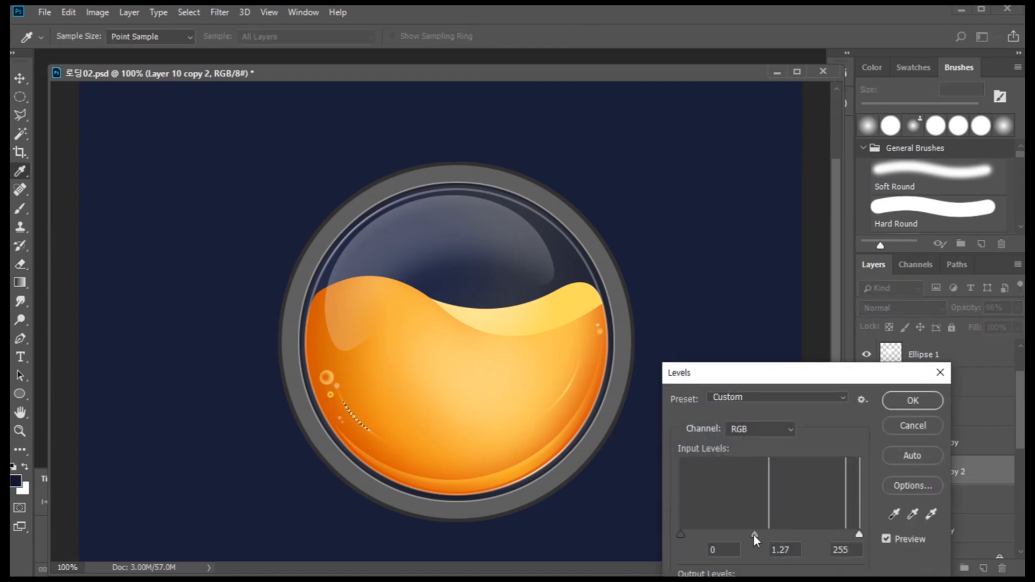
pyautogui.click(913, 401)
pyautogui.hotkey('ctrl', 'd')
pyautogui.press('z')
pyautogui.keyDown('alt'); pyautogui.click(418, 358); pyautogui.keyUp('alt')
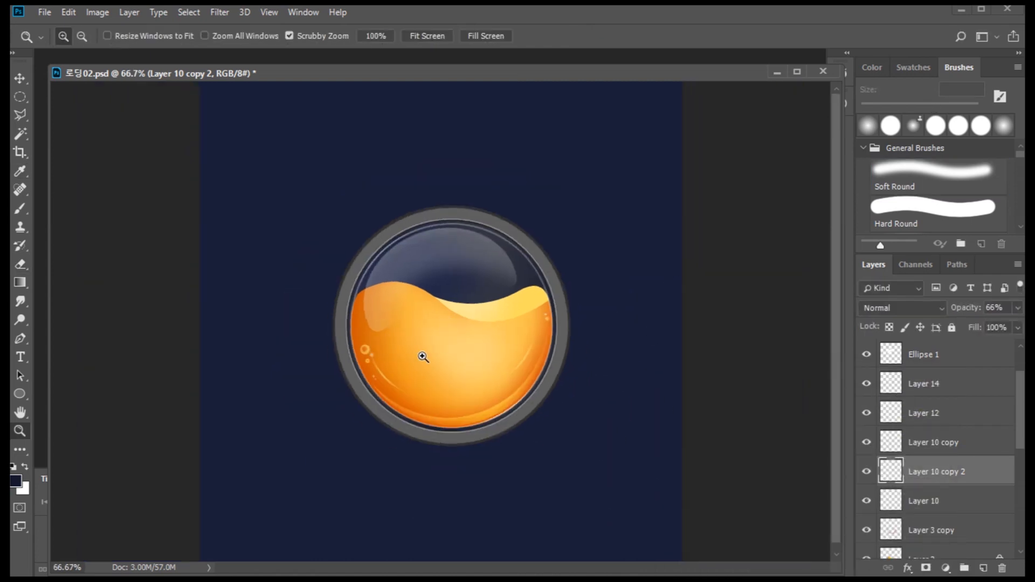
pyautogui.click(479, 347)
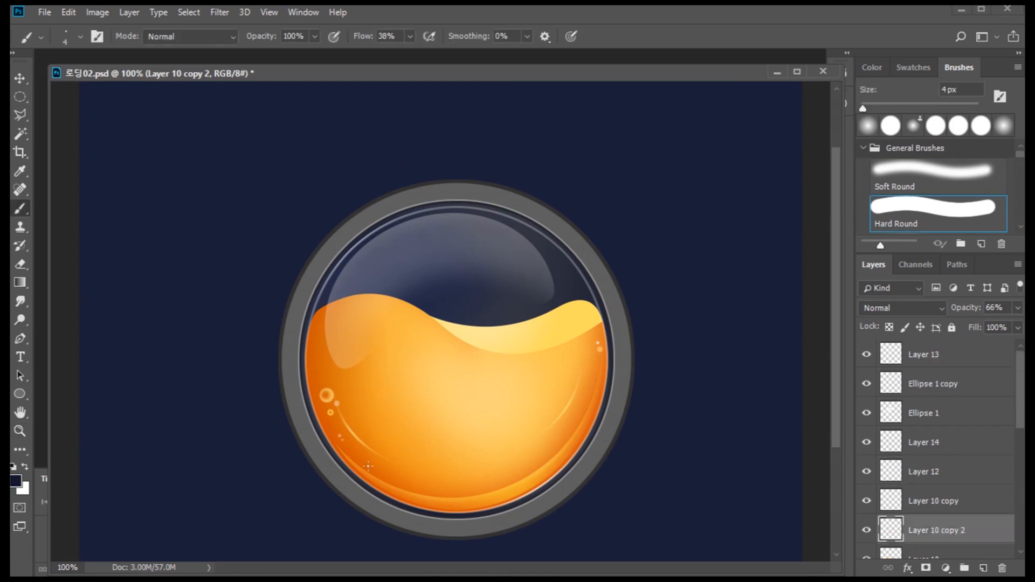
# - Paint a light periwinkle-blue droplet on Layer 13 in the upper-left part of the glass with a 20 px Hard Round brush
pyautogui.click(938, 355)
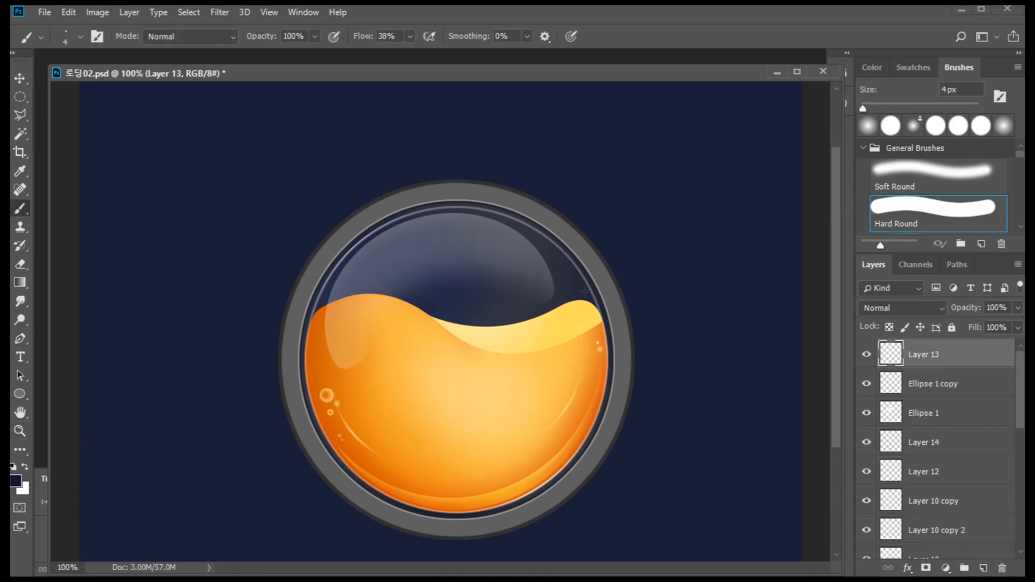
pyautogui.press(']')
pyautogui.press(']')
pyautogui.press(']')
pyautogui.click(439, 274)
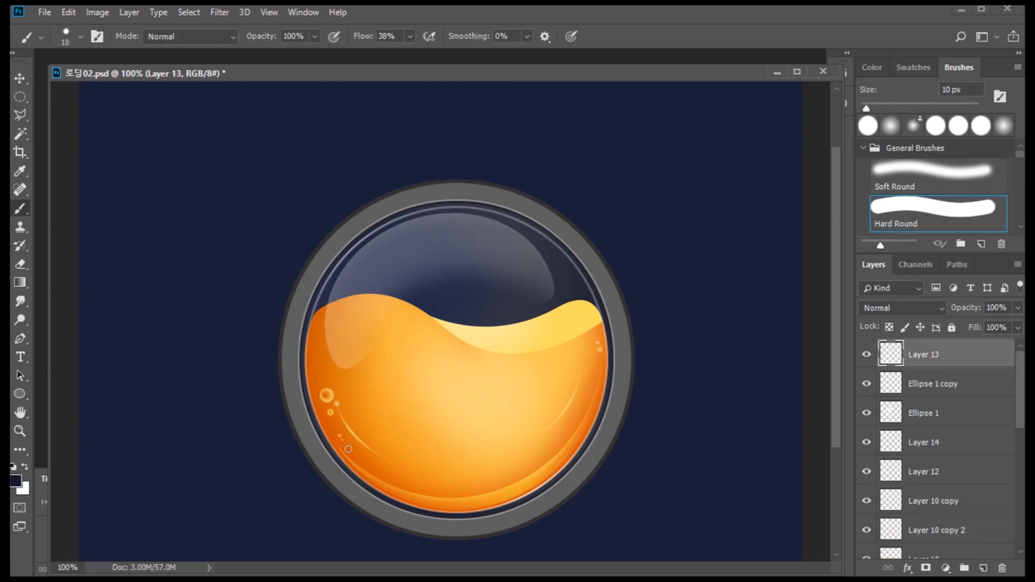
pyautogui.click(16, 481)
pyautogui.moveTo(740, 296); pyautogui.dragTo(754, 285)
pyautogui.press('Return')
pyautogui.click(16, 481)
pyautogui.moveTo(770, 282); pyautogui.dragTo(705, 259)
pyautogui.click(983, 227)
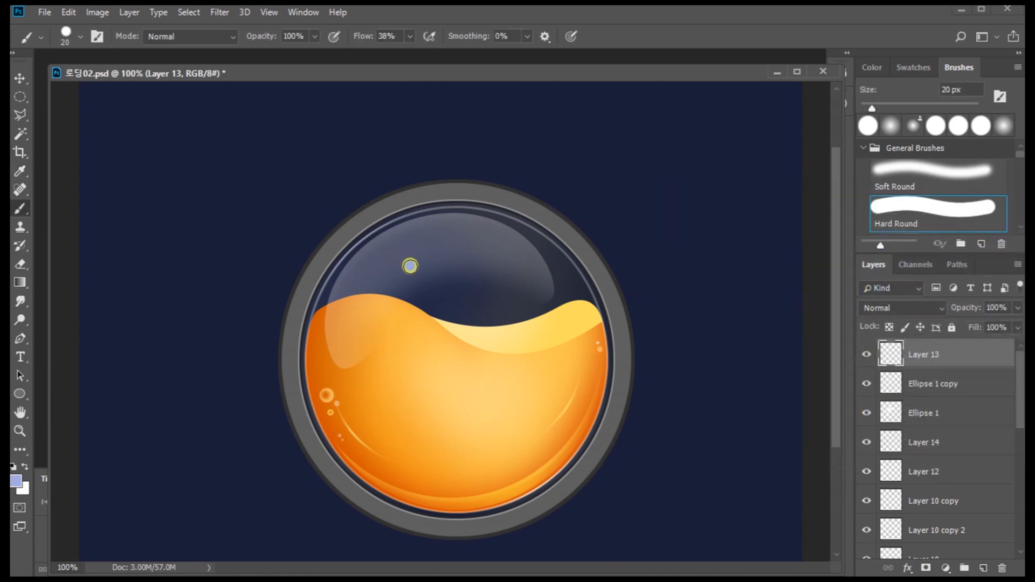
pyautogui.press('z')
pyautogui.click(410, 275)
pyautogui.press('e')
pyautogui.press(']')
pyautogui.press('[')
pyautogui.press('[')
pyautogui.press('[')
pyautogui.press('[')
pyautogui.press('[')
pyautogui.press('[')
pyautogui.press('[')
pyautogui.press('[')
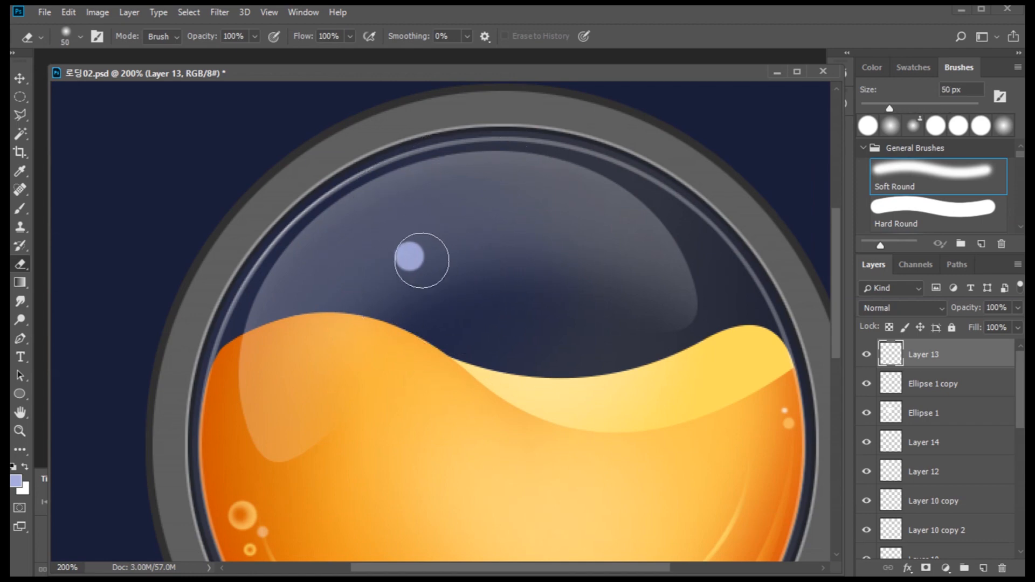
pyautogui.click(406, 253)
pyautogui.press('b')
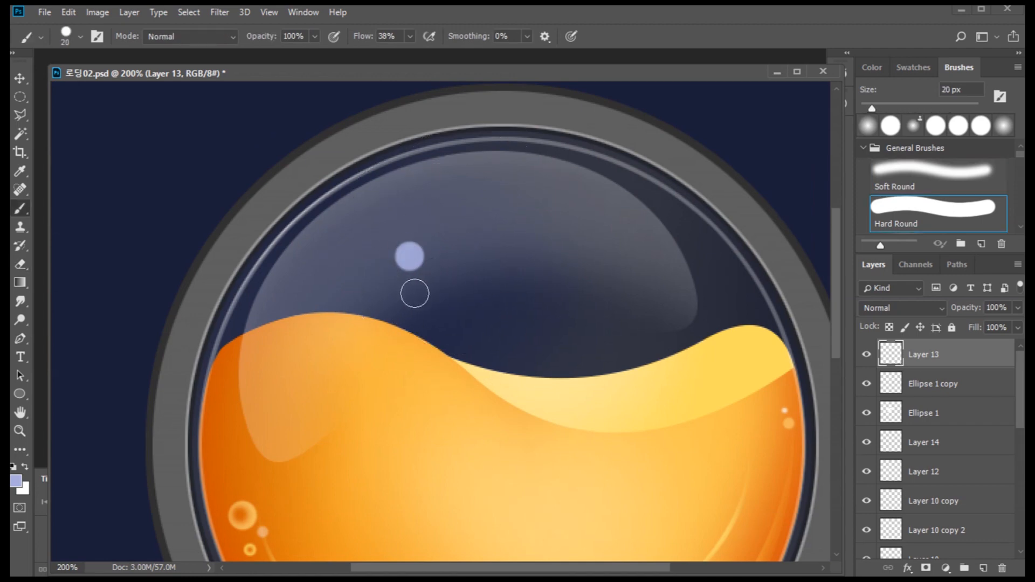
pyautogui.press('[')
pyautogui.click(405, 252)
pyautogui.hotkey('ctrl', 'z')
# - Paint a soft white highlight on the droplet's upper-left side with a 10 px Soft Round brush
pyautogui.rightClick(414, 259)
pyautogui.click(480, 378)
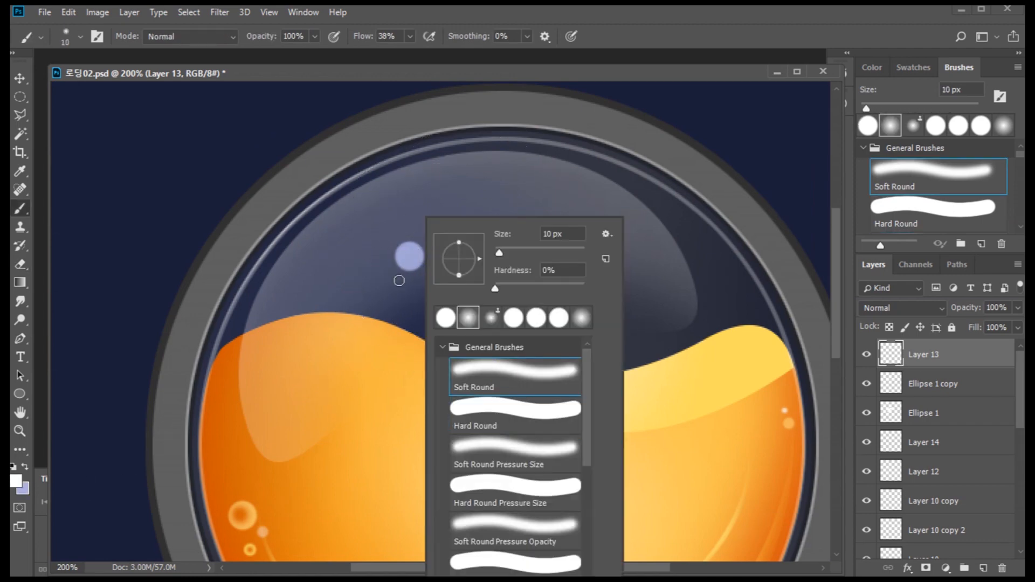
pyautogui.click(406, 253)
# - Darken the blue droplet slightly by lowering the midtones with Levels
pyautogui.hotkey('ctrl', 'l')
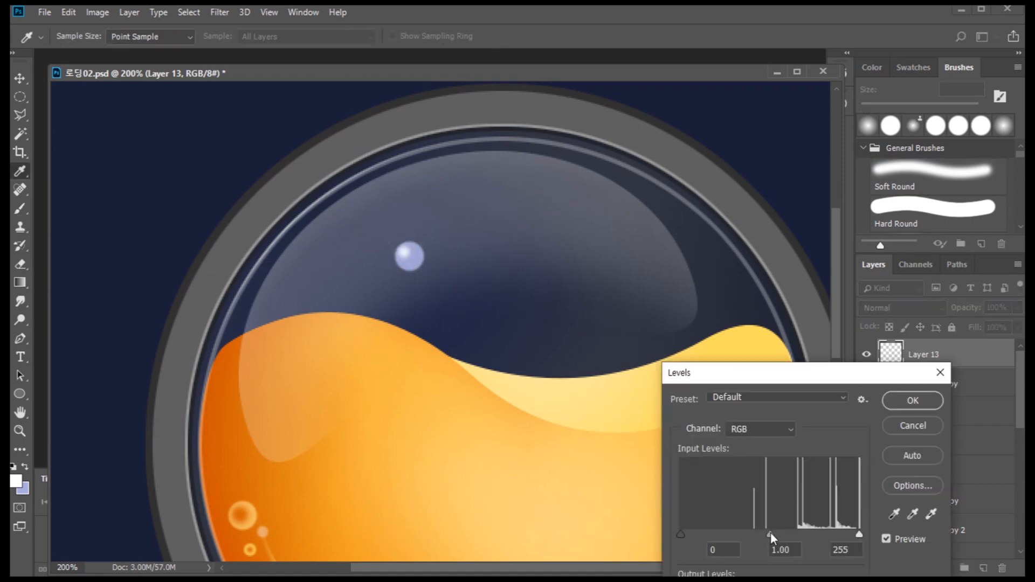
pyautogui.moveTo(770, 535); pyautogui.dragTo(785, 535)
pyautogui.press('Return')
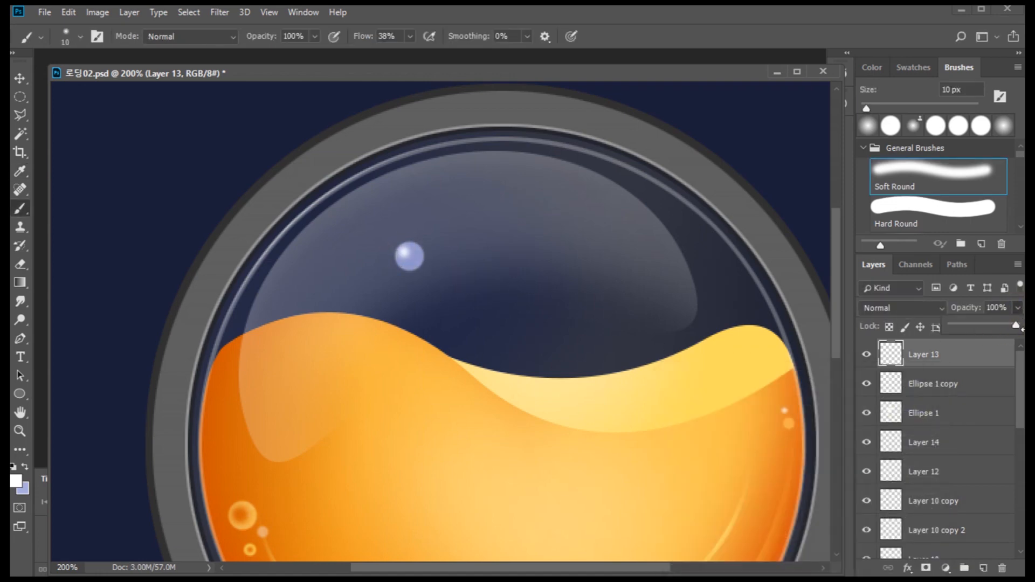
# - Separate the droplet onto a new Layer 16 and, after a Levels adjustment, set the layer's opacity to 75%
pyautogui.hotkey('ctrl', 'shift', 'alt', 'n')
pyautogui.press('m')
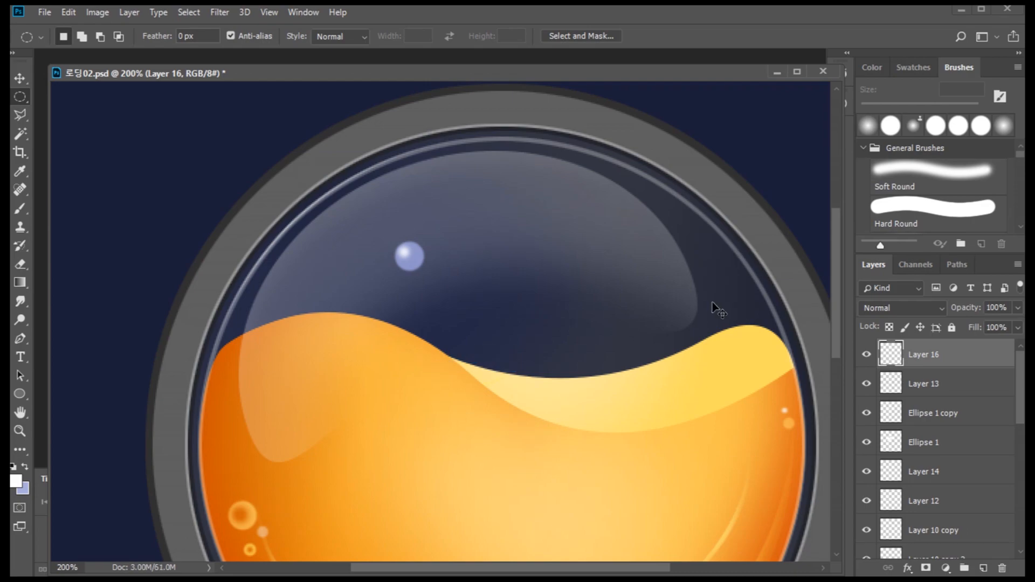
pyautogui.hotkey('ctrl', 'l')
pyautogui.click(912, 401)
pyautogui.click(1017, 308)
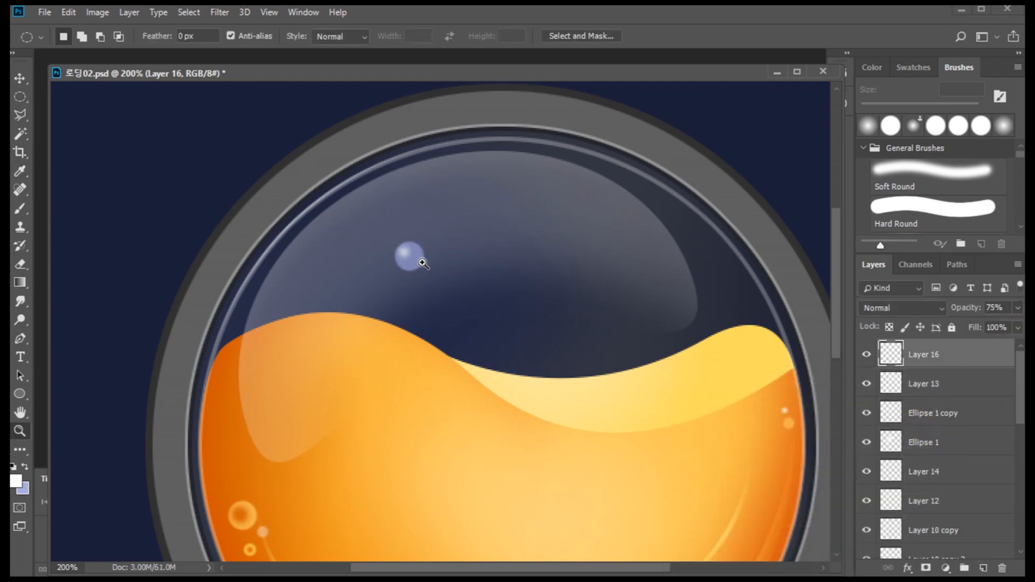
# - Draw a curved Pen path for a thin crescent along the droplet's lower-right edge
pyautogui.keyDown('ctrl'); pyautogui.click(421, 259); pyautogui.keyUp('ctrl')
pyautogui.keyDown('ctrl'); pyautogui.click(420, 259); pyautogui.keyUp('ctrl')
pyautogui.keyDown('ctrl'); pyautogui.click(418, 259); pyautogui.keyUp('ctrl')
pyautogui.keyDown('ctrl'); pyautogui.click(414, 258); pyautogui.keyUp('ctrl')
pyautogui.press('p')
pyautogui.keyDown('ctrl'); pyautogui.keyDown('alt'); pyautogui.click(422, 253); pyautogui.keyUp('alt'); pyautogui.keyUp('ctrl')
pyautogui.click(424, 233)
pyautogui.moveTo(381, 272); pyautogui.dragTo(340, 267)
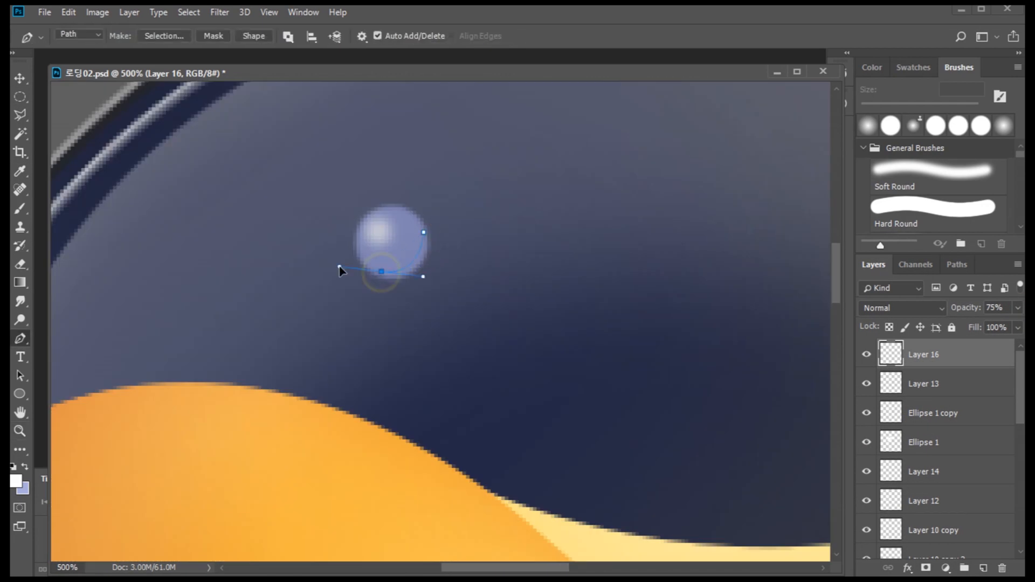
# - Load the crescent path as a selection, fill it with white on Layer 16 and deselect
pyautogui.click(957, 265)
pyautogui.click(925, 565)
pyautogui.click(874, 265)
pyautogui.press('b')
pyautogui.hotkey('alt', 'Delete')
pyautogui.hotkey('ctrl', 'd')
# - Duplicate Layer 16 and turn the original droplet below into a black shadow with its transparent pixels locked
pyautogui.keyDown('alt'); pyautogui.click(496, 370); pyautogui.keyUp('alt')
pyautogui.keyDown('alt'); pyautogui.click(496, 370); pyautogui.keyUp('alt')
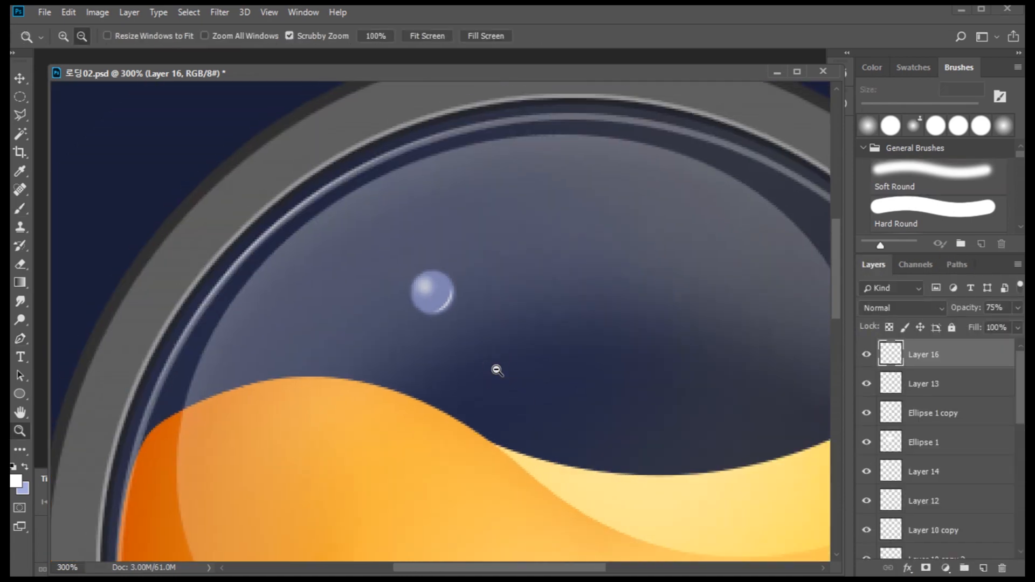
pyautogui.keyDown('alt'); pyautogui.click(496, 370); pyautogui.keyUp('alt')
pyautogui.keyDown('alt'); pyautogui.click(497, 370); pyautogui.keyUp('alt')
pyautogui.keyDown('alt'); pyautogui.click(496, 370); pyautogui.keyUp('alt')
pyautogui.keyDown('ctrl'); pyautogui.click(425, 369); pyautogui.keyUp('ctrl')
pyautogui.keyDown('alt'); pyautogui.click(414, 352); pyautogui.keyUp('alt')
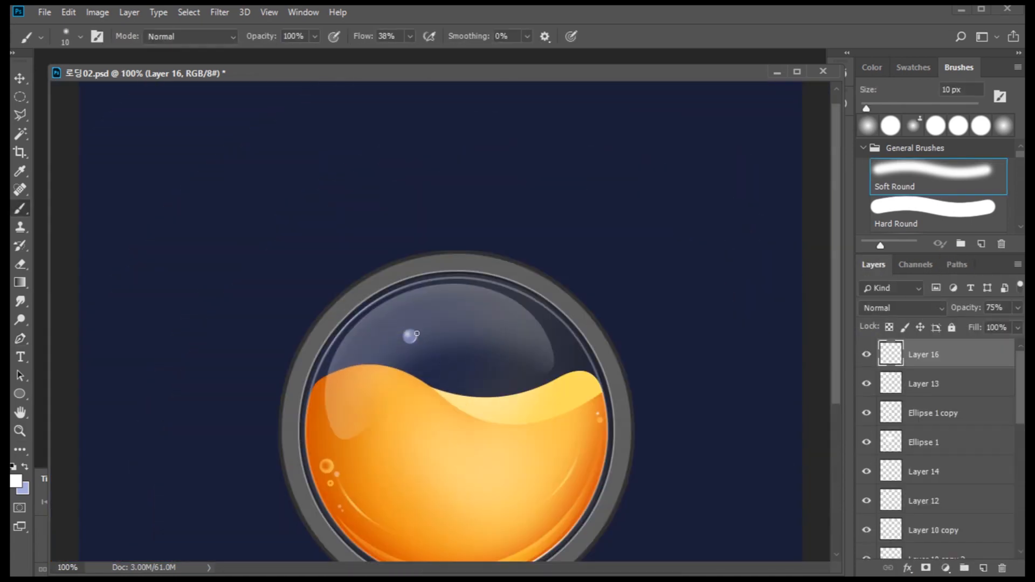
pyautogui.hotkey('ctrl', 'j')
pyautogui.click(931, 393)
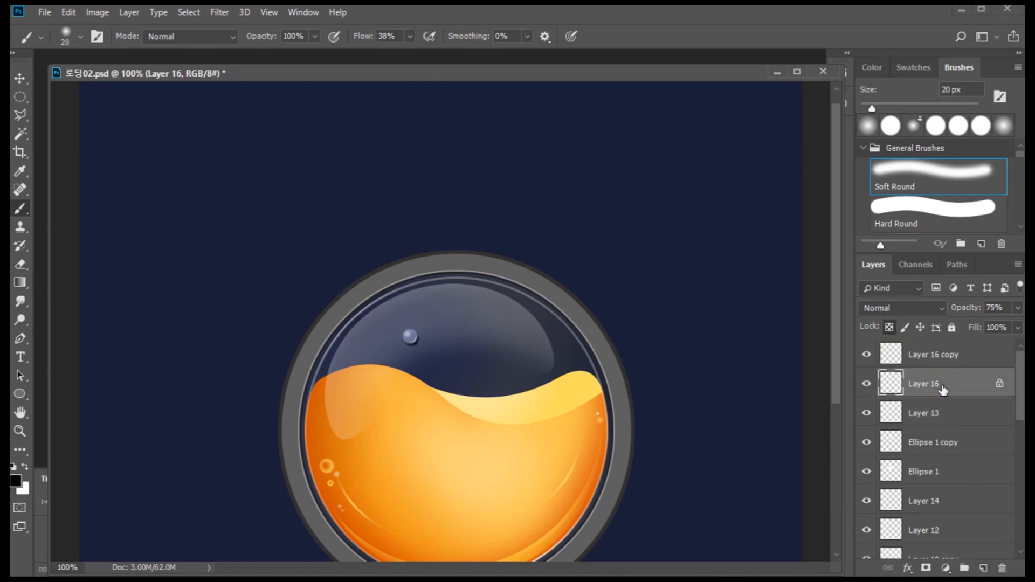
# - Offset the black shadow slightly from the droplet and lower its layer opacity
pyautogui.moveTo(970, 325); pyautogui.dragTo(969, 326)
pyautogui.hotkey('ctrl', 't')
pyautogui.moveTo(418, 329); pyautogui.dragTo(420, 327)
pyautogui.press('Return')
pyautogui.click(1018, 308)
pyautogui.moveTo(964, 325); pyautogui.dragTo(962, 325)
pyautogui.press('Return')
# - Merge duplicates of the droplet and its shadow and place a smaller copy to the lower right of the original
pyautogui.press('z')
pyautogui.keyDown('ctrl'); pyautogui.keyDown('shift'); pyautogui.click(411, 336); pyautogui.keyUp('shift'); pyautogui.keyUp('ctrl')
pyautogui.moveTo(929, 377); pyautogui.dragTo(984, 569)
pyautogui.hotkey('ctrl', 'e')
pyautogui.moveTo(412, 338); pyautogui.dragTo(425, 361)
pyautogui.hotkey('ctrl', 't')
pyautogui.press('Return')
# - Merge the droplet layers, place a droplet at the glass's upper-right edge and erase its centre to make it hollow
pyautogui.keyDown('ctrl'); pyautogui.keyDown('shift'); pyautogui.click(888, 413); pyautogui.keyUp('shift'); pyautogui.keyUp('ctrl')
pyautogui.keyDown('ctrl'); pyautogui.keyDown('alt'); pyautogui.click(411, 338); pyautogui.keyUp('alt'); pyautogui.keyUp('ctrl')
pyautogui.click(497, 229)
pyautogui.click(945, 383)
pyautogui.keyDown('shift'); pyautogui.click(948, 413); pyautogui.keyUp('shift')
pyautogui.hotkey('ctrl', 'e')
pyautogui.moveTo(411, 338)
pyautogui.mouseDown()
pyautogui.moveTo(392, 367)
pyautogui.moveTo(402, 348)
pyautogui.moveTo(542, 316)
pyautogui.mouseUp()
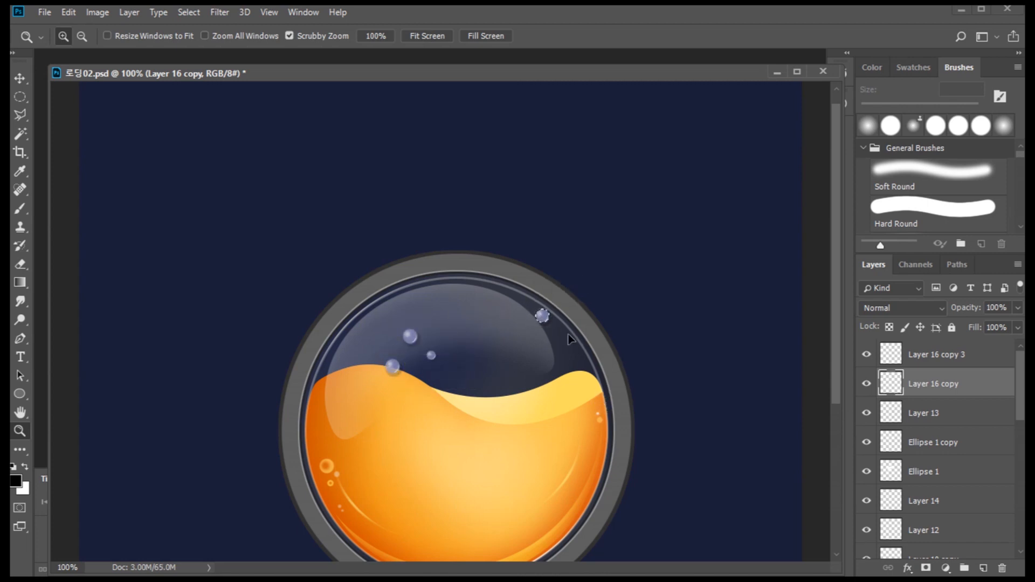
pyautogui.press('e')
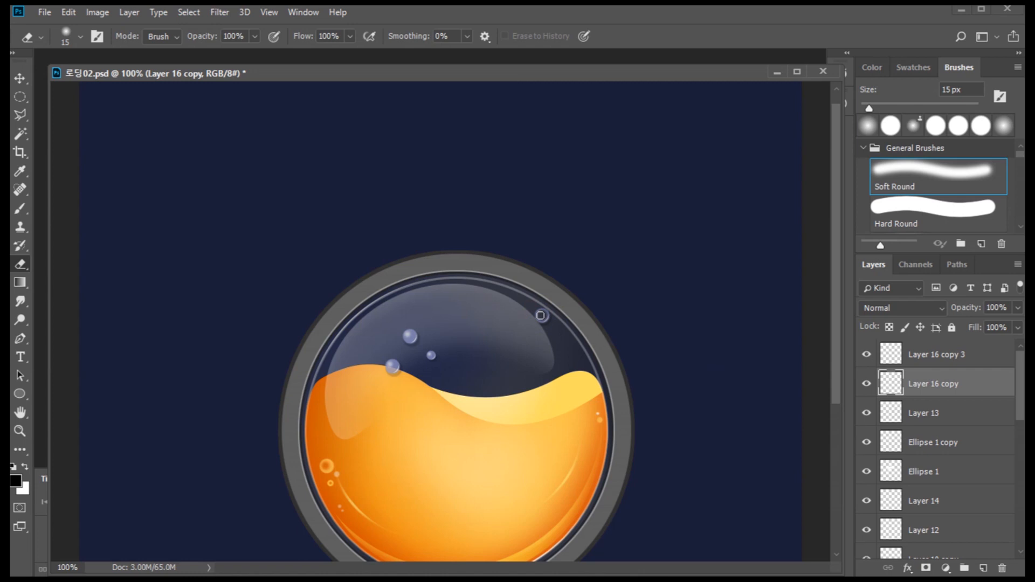
# - Copy the droplet on the wave crest to the glass's right side above the yellow surface and scale it down
pyautogui.press('m')
pyautogui.moveTo(374, 351); pyautogui.dragTo(409, 381)
pyautogui.moveTo(393, 368); pyautogui.dragTo(576, 361)
pyautogui.hotkey('ctrl', 't')
pyautogui.click(564, 372)
# - Transform the hollow droplet and reposition it slightly near the glass's upper-right edge
pyautogui.moveTo(526, 304); pyautogui.dragTo(534, 326)
pyautogui.hotkey('ctrl', 't')
pyautogui.press('Return')
pyautogui.click(629, 347)
pyautogui.keyDown('ctrl'); pyautogui.click(547, 318); pyautogui.keyUp('ctrl')
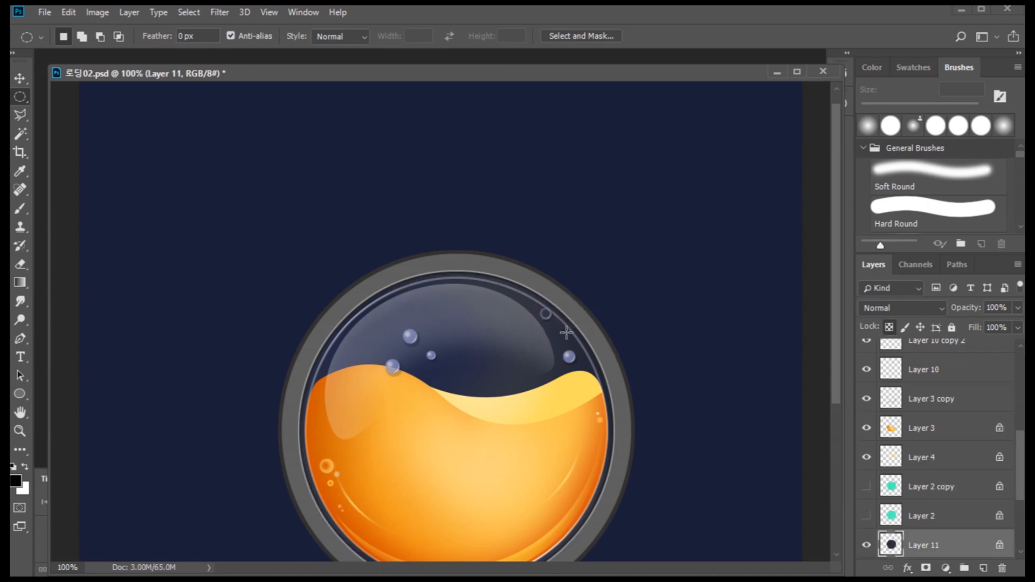
pyautogui.keyDown('ctrl'); pyautogui.click(529, 296); pyautogui.keyUp('ctrl')
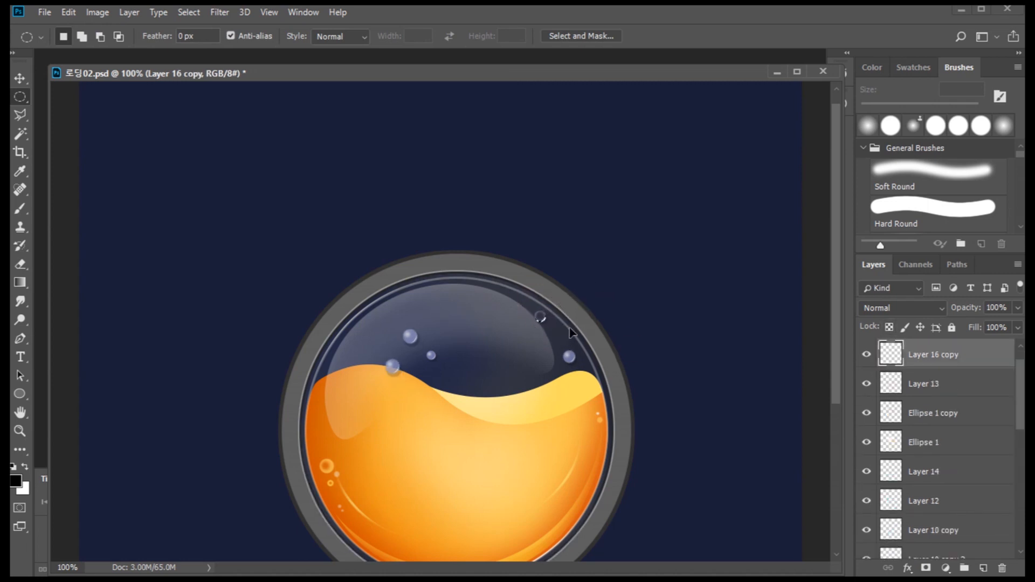
pyautogui.moveTo(422, 348); pyautogui.dragTo(443, 373)
pyautogui.moveTo(432, 360)
pyautogui.mouseDown()
pyautogui.moveTo(379, 329)
pyautogui.moveTo(519, 360)
pyautogui.mouseUp()
pyautogui.press('Return')
pyautogui.press('Return')
# - Copy the smallest droplet to the left of the large upper-left droplet
pyautogui.keyDown('ctrl'); pyautogui.click(411, 336); pyautogui.keyUp('ctrl')
pyautogui.keyDown('ctrl'); pyautogui.click(432, 357); pyautogui.keyUp('ctrl')
pyautogui.press('Return')
pyautogui.hotkey('ctrl', 'd')
pyautogui.keyDown('ctrl'); pyautogui.click(431, 356); pyautogui.keyUp('ctrl')
pyautogui.moveTo(432, 356); pyautogui.dragTo(395, 330)
# - Examine the highlight and bubble layers to see what each one contributes around the liquid's lower-right edge
pyautogui.press('z')
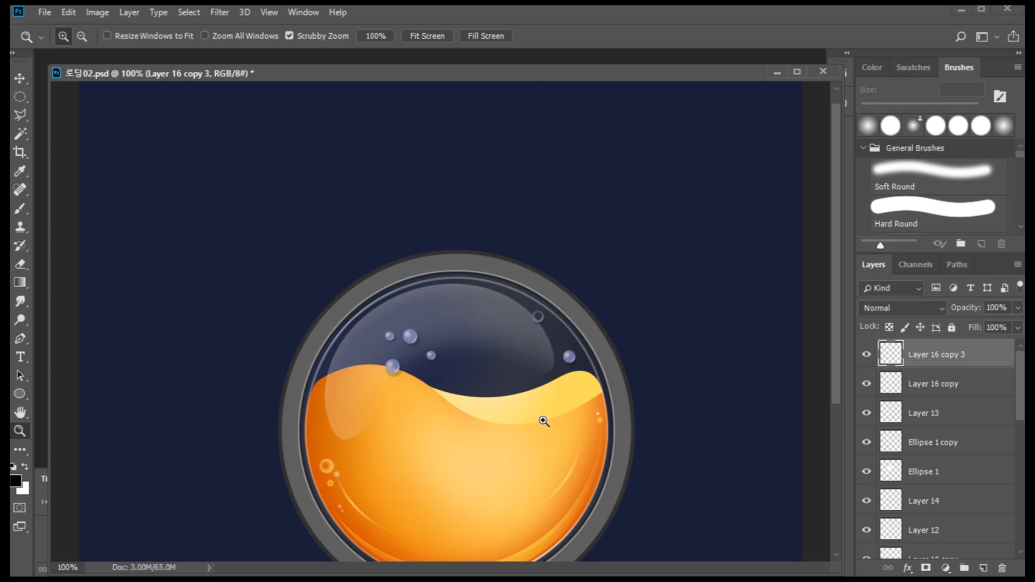
pyautogui.keyDown('alt'); pyautogui.click(643, 490); pyautogui.keyUp('alt')
pyautogui.press('b')
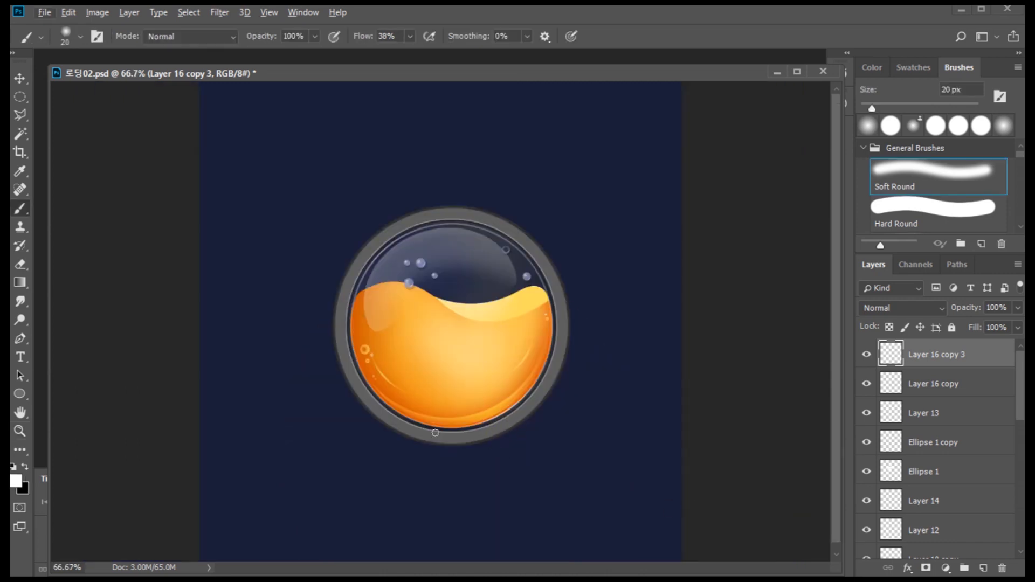
pyautogui.keyDown('ctrl'); pyautogui.click(497, 410); pyautogui.keyUp('ctrl')
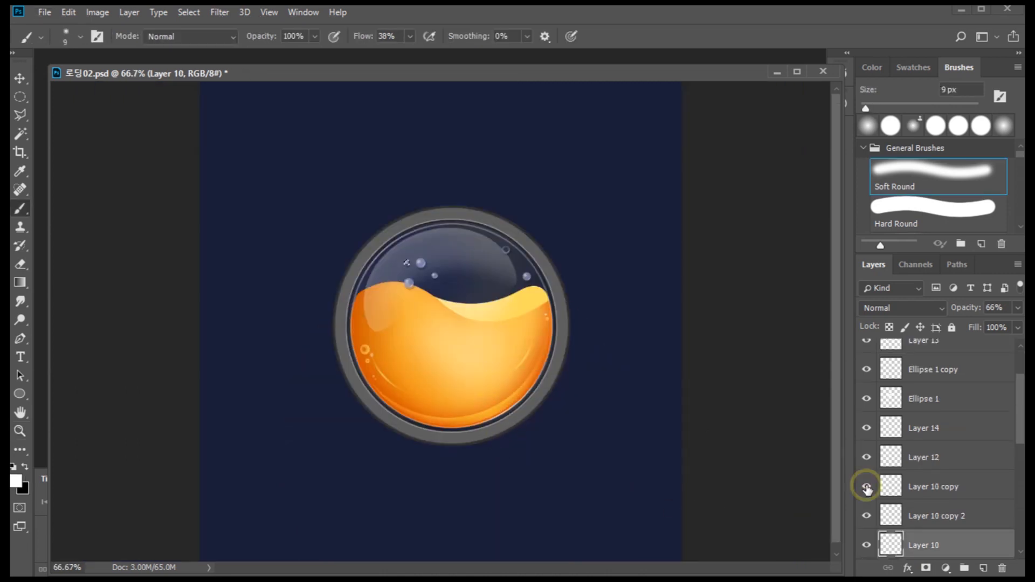
pyautogui.click(929, 458)
pyautogui.click(935, 427)
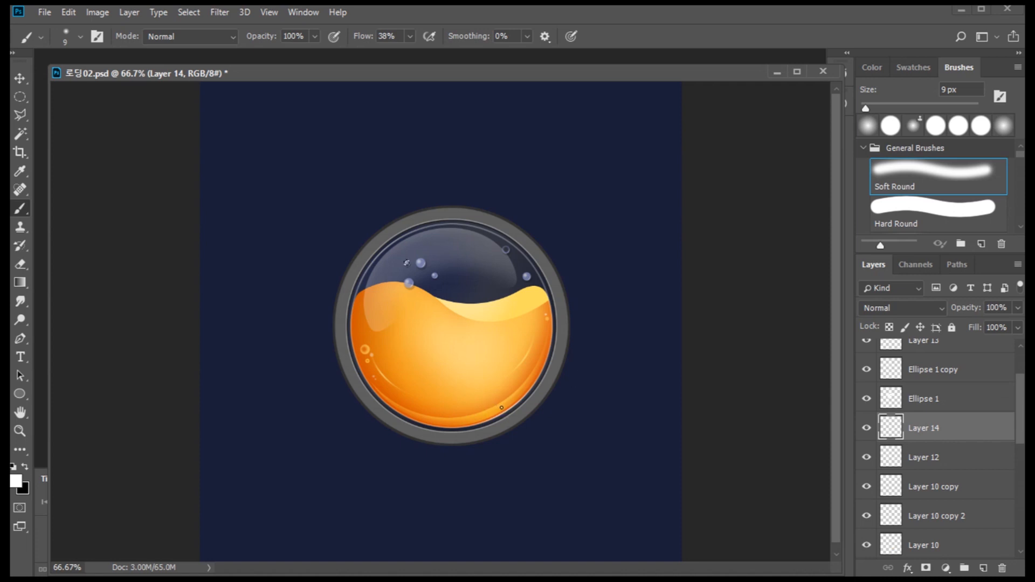
pyautogui.scroll(3, 938, 406)
pyautogui.click(867, 472)
pyautogui.click(866, 471)
pyautogui.click(868, 384)
pyautogui.click(868, 384)
pyautogui.keyDown('ctrl'); pyautogui.click(533, 367); pyautogui.keyUp('ctrl')
pyautogui.scroll(1, 931, 359)
# - Add a new layer above Layer 16 copy 3 and paint tiny white bubbles along the liquid's lower-right edge
pyautogui.click(931, 355)
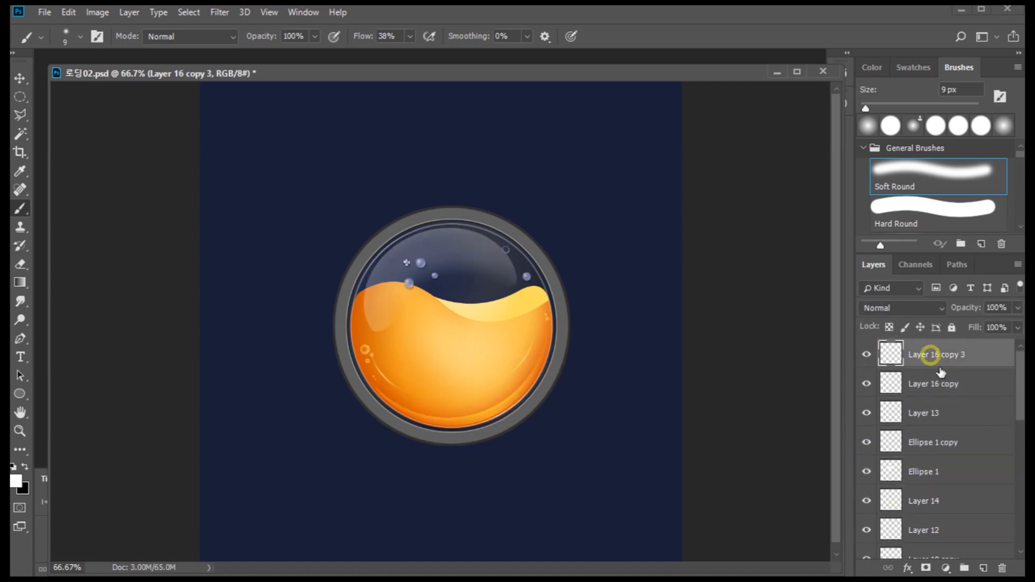
pyautogui.click(984, 568)
pyautogui.keyDown('ctrl'); pyautogui.click(410, 413); pyautogui.keyUp('ctrl')
pyautogui.click(534, 404)
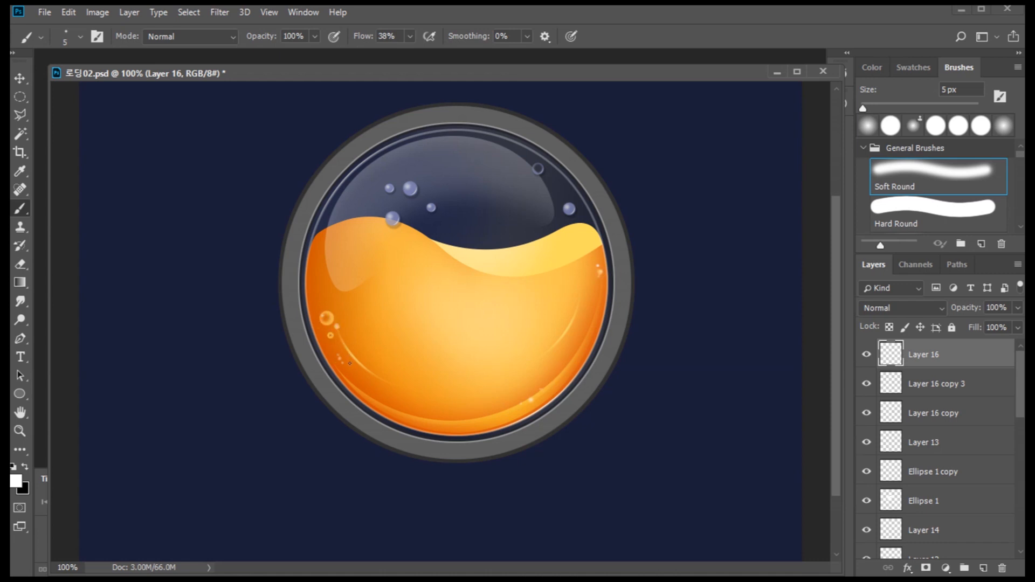
pyautogui.keyDown('ctrl'); pyautogui.click(559, 256); pyautogui.keyUp('ctrl')
pyautogui.press('g')
pyautogui.keyDown('alt'); pyautogui.click(412, 397); pyautogui.keyUp('alt')
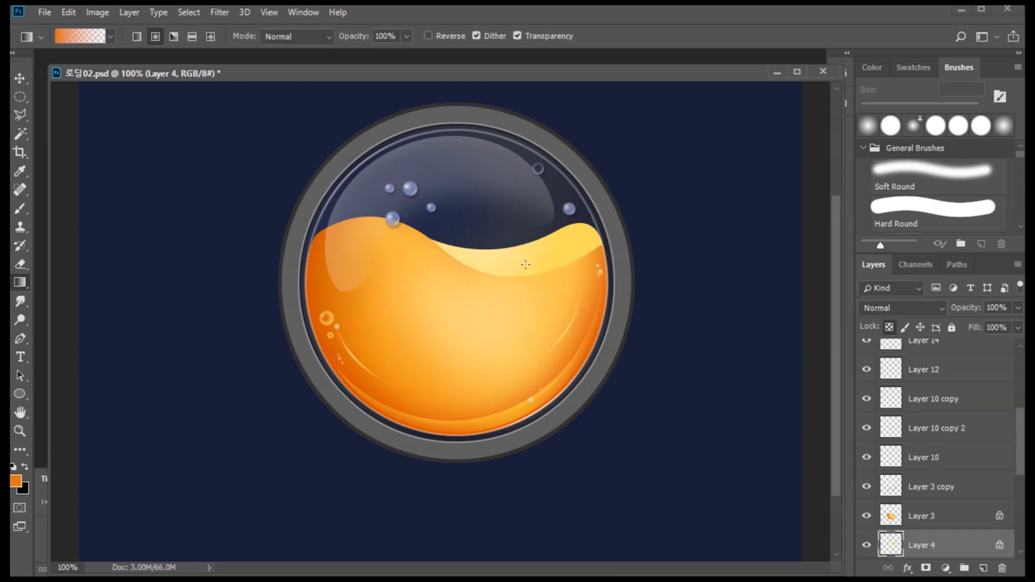
# - Paint a scattered trail of small dark-orange bubbles below the wave crest on Layer 16 with a soft brush
pyautogui.press('b')
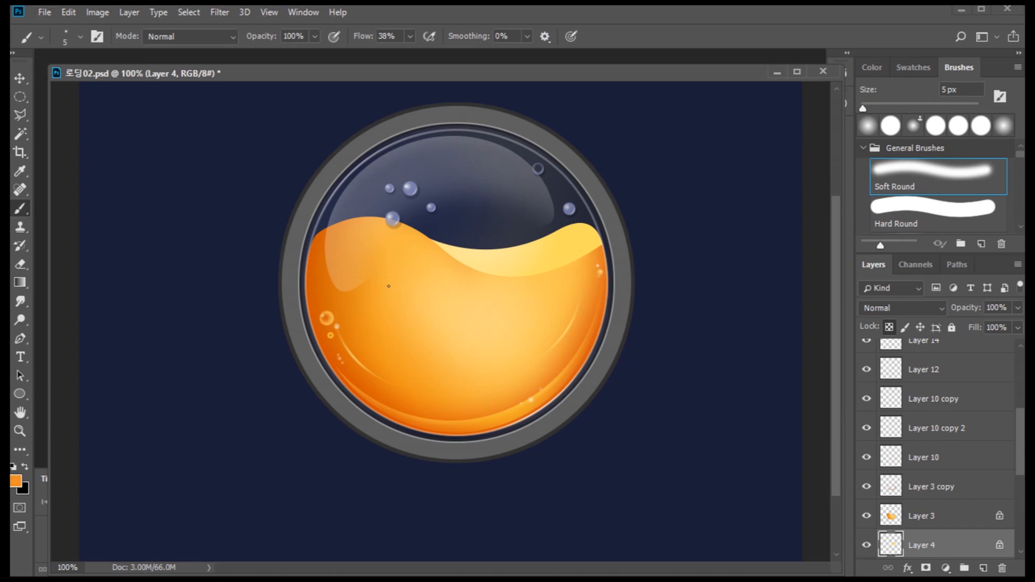
pyautogui.keyDown('alt'); pyautogui.click(389, 267); pyautogui.keyUp('alt')
pyautogui.keyDown('ctrl'); pyautogui.click(395, 279); pyautogui.keyUp('ctrl')
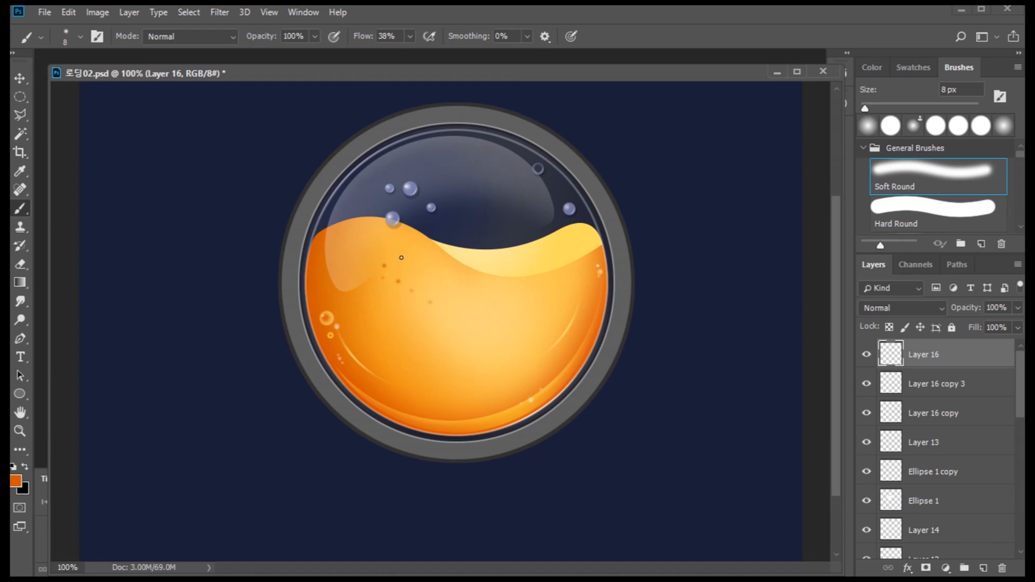
# - Switch to the Hard Round brush and add crisper orange and pale-yellow specks to the bubble trail
pyautogui.keyDown('alt'); pyautogui.click(435, 313); pyautogui.keyUp('alt')
pyautogui.rightClick(426, 298)
pyautogui.doubleClick(488, 411)
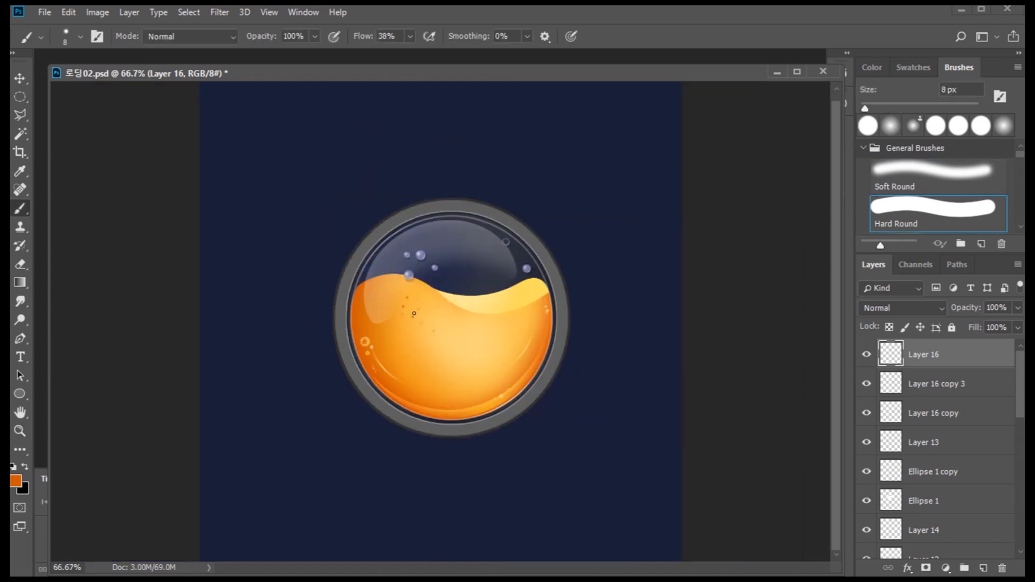
pyautogui.keyDown('ctrl'); pyautogui.click(413, 312); pyautogui.keyUp('ctrl')
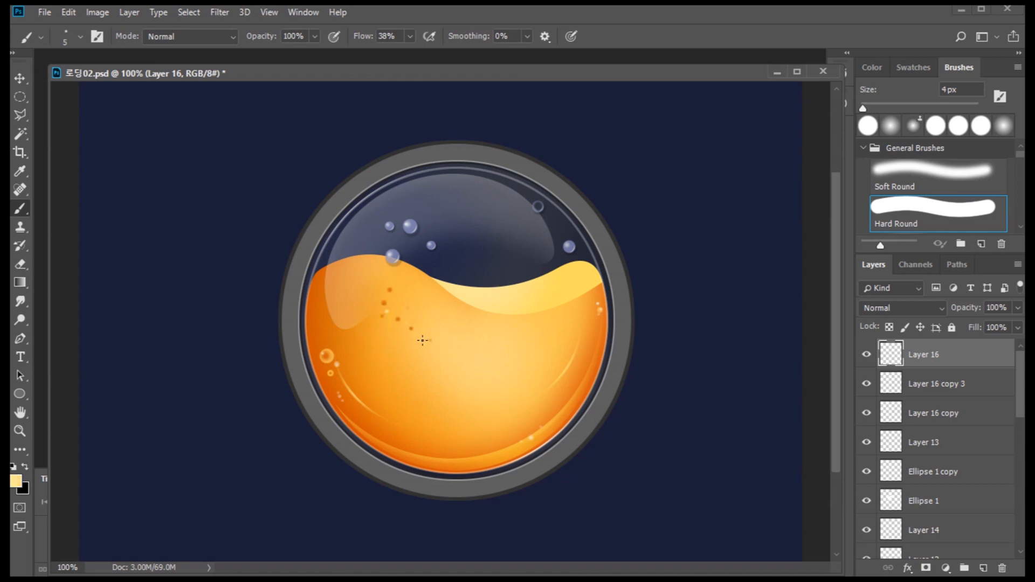
pyautogui.press('e')
pyautogui.press('b')
# - Load the glass's dark inner circle as a selection and add a new layer above Layer 11
pyautogui.scroll(-7, 957, 465)
pyautogui.click(933, 436)
pyautogui.click(929, 416)
pyautogui.keyDown('ctrl'); pyautogui.click(890, 441); pyautogui.keyUp('ctrl')
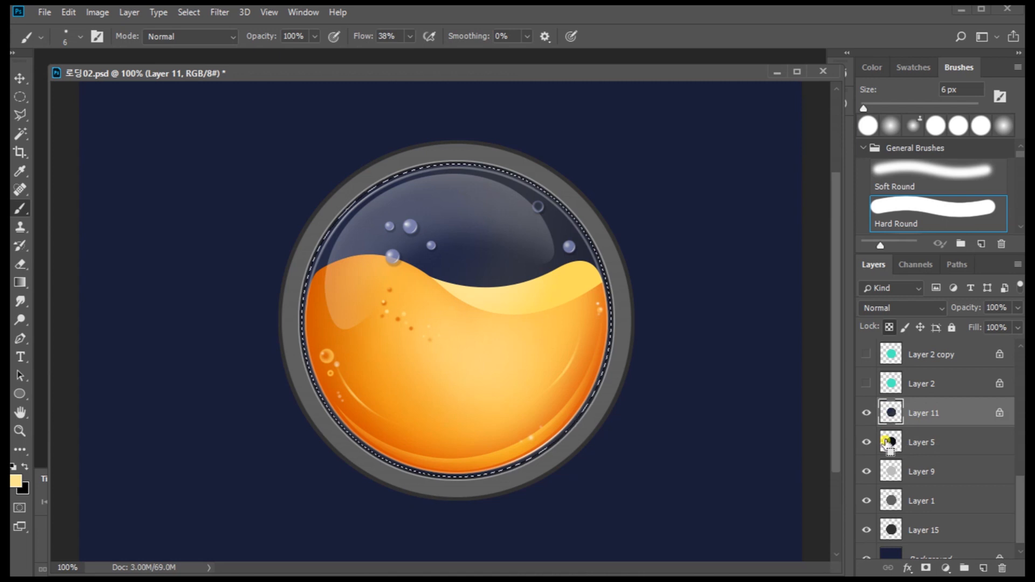
pyautogui.keyDown('ctrl'); pyautogui.click(888, 471); pyautogui.keyUp('ctrl')
pyautogui.keyDown('ctrl'); pyautogui.click(890, 442); pyautogui.keyUp('ctrl')
pyautogui.scroll(1, 919, 427)
pyautogui.hotkey('ctrl', 'shift', 'alt', 'n')
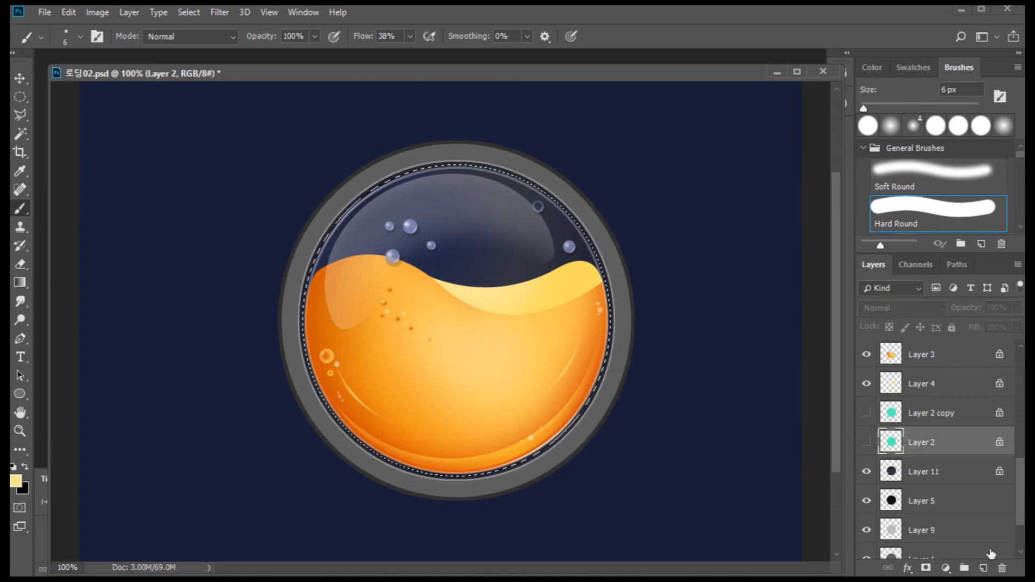
# - Contract the glass circle's selection by 4 pixels and reduce it once more with the Contract command
pyautogui.click(189, 11)
pyautogui.moveTo(302, 215)
pyautogui.click(356, 255)
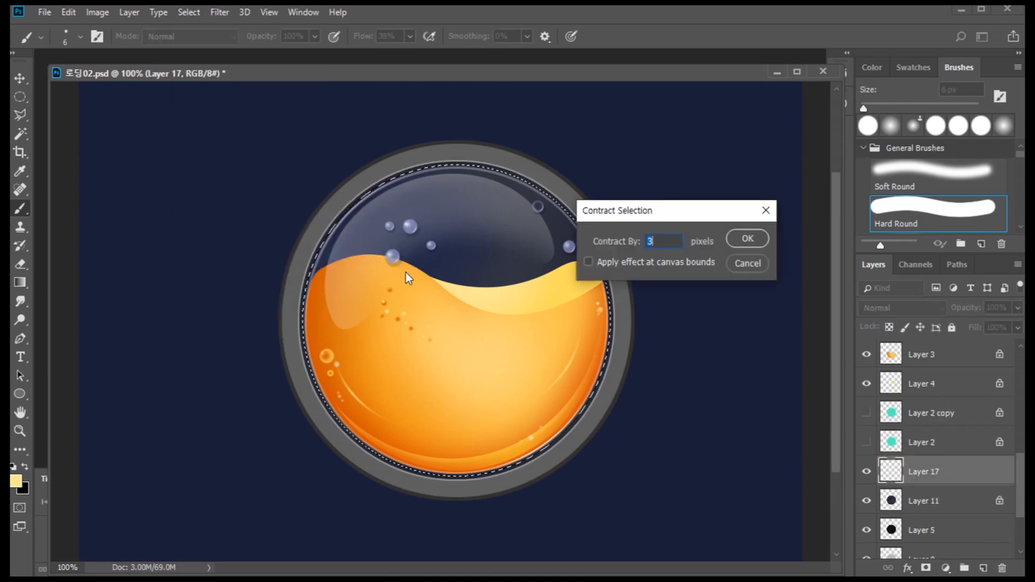
pyautogui.write('4')
pyautogui.press('Return')
pyautogui.click(189, 12)
pyautogui.moveTo(205, 213)
pyautogui.click(345, 250)
pyautogui.press('Return')
# - Sample the background navy, choose a darker shade of it and fill the circular selection on Layer 17
pyautogui.click(189, 13)
pyautogui.click(943, 470)
pyautogui.keyDown('alt'); pyautogui.click(660, 482); pyautogui.keyUp('alt')
pyautogui.click(17, 482)
pyautogui.click(986, 227)
pyautogui.hotkey('alt', 'BackSpace')
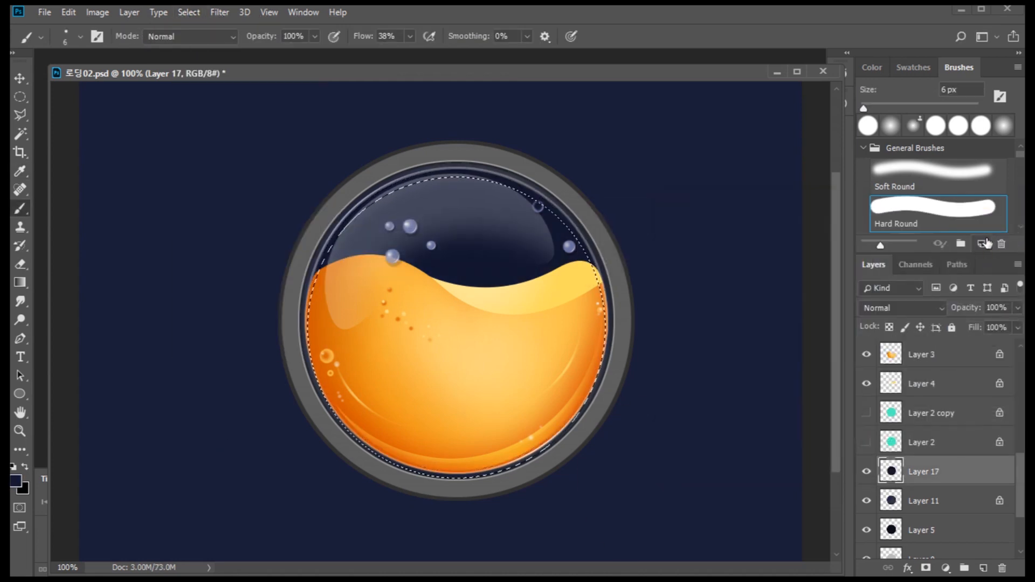
# - Shift the selection up and to the left, clear the fill inside it to leave a thin crescent, and deselect
pyautogui.hotkey('shift', 'Left')
pyautogui.hotkey('shift', 'Up')
pyautogui.press('Delete')
pyautogui.hotkey('ctrl', 'd')
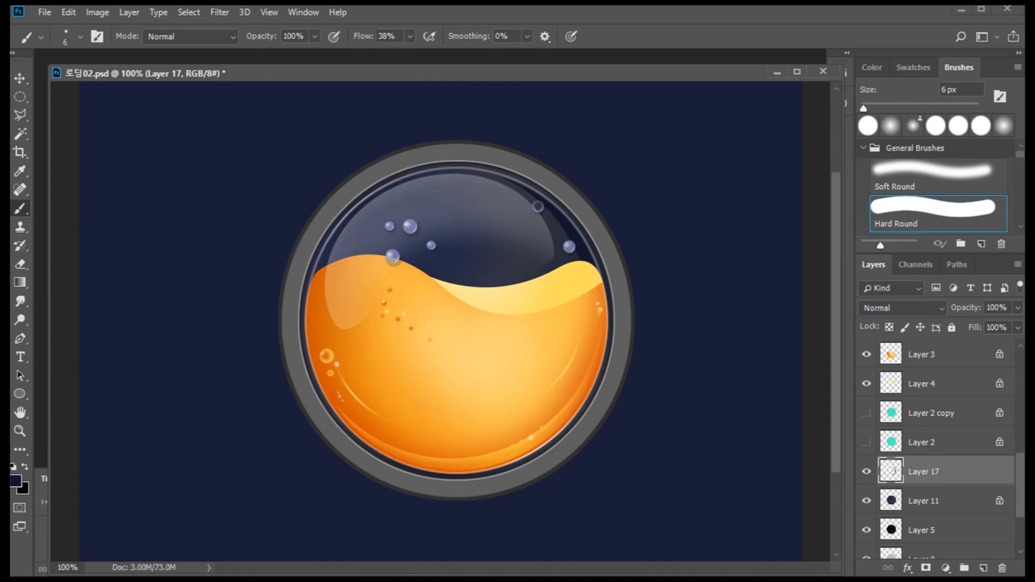
# - Apply a short dark navy radial gradient to the glass interior on Layer 11
pyautogui.press('z')
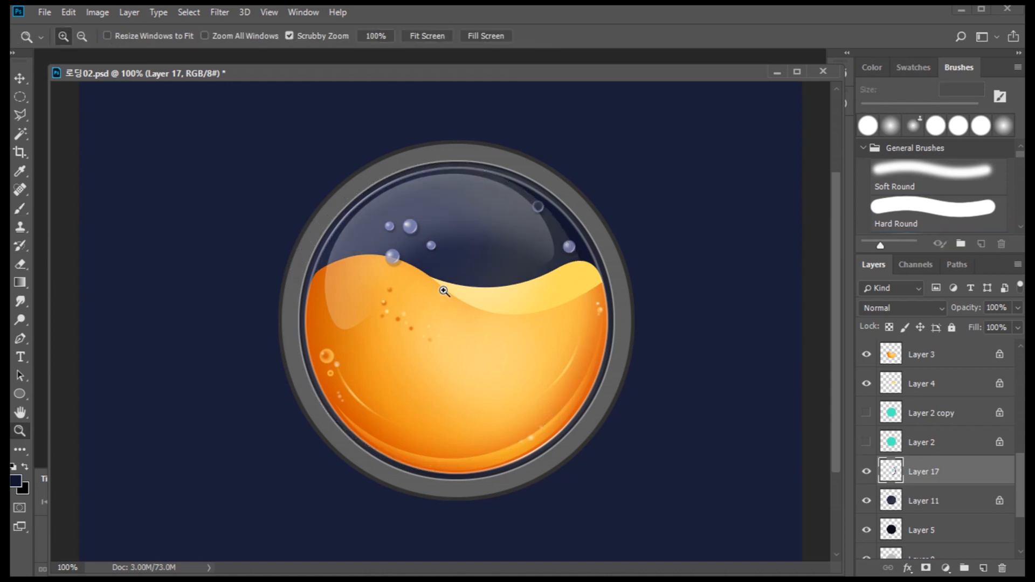
pyautogui.press('b')
pyautogui.press('g')
pyautogui.click(941, 501)
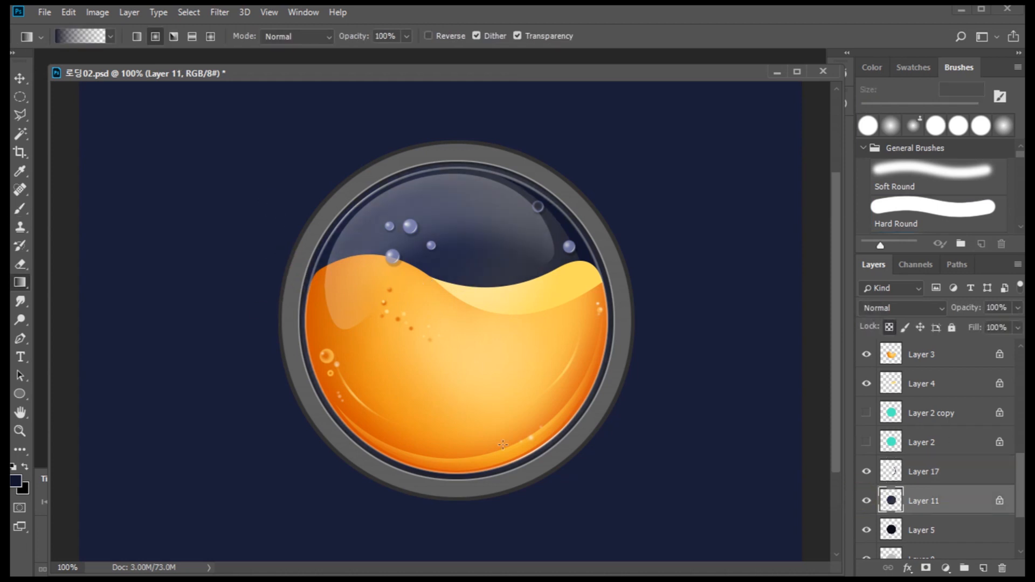
pyautogui.hotkey('ctrl', 'z')
pyautogui.moveTo(419, 296); pyautogui.dragTo(423, 351)
pyautogui.press('z')
pyautogui.keyDown('alt'); pyautogui.click(423, 351); pyautogui.keyUp('alt')
pyautogui.keyDown('alt'); pyautogui.click(423, 351); pyautogui.keyUp('alt')
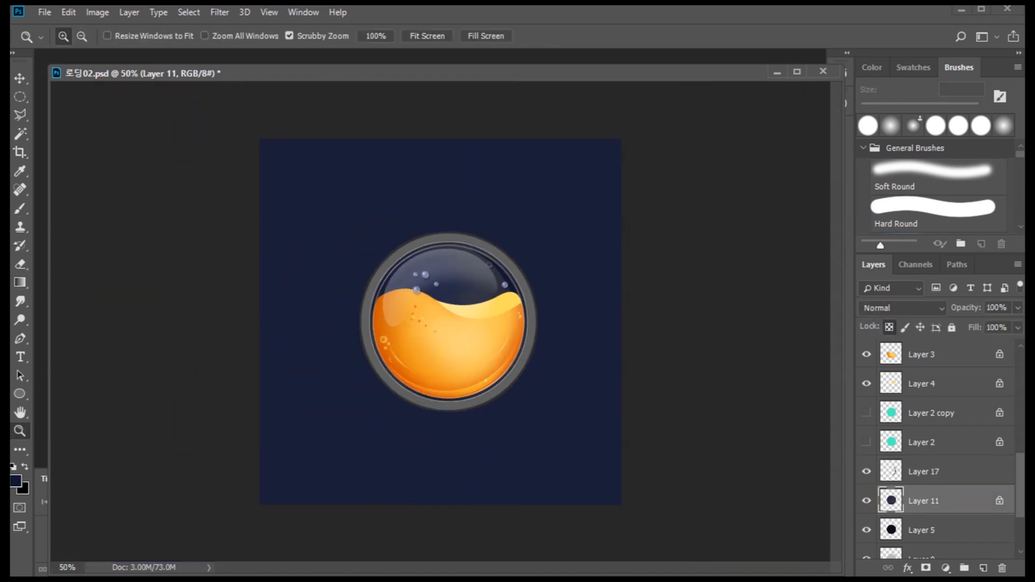
# - Lock Layer 1's transparent pixels and shade the grey rim's left and right sides with lighter grey radial gradients
pyautogui.scroll(1, 937, 447)
pyautogui.scroll(-2, 954, 474)
pyautogui.click(944, 543)
pyautogui.press('g')
pyautogui.keyDown('alt'); pyautogui.click(430, 402); pyautogui.keyUp('alt')
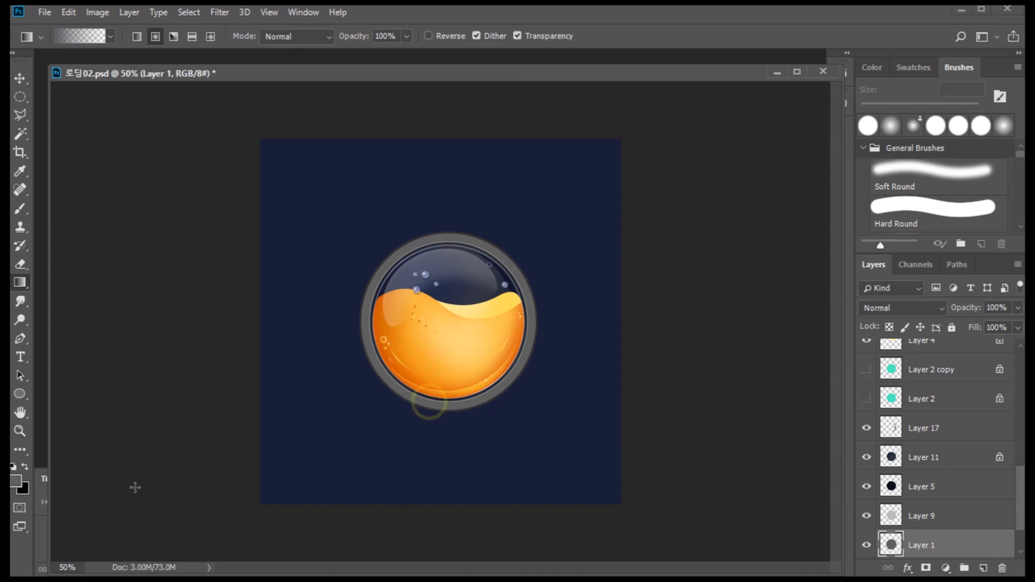
pyautogui.click(16, 481)
pyautogui.click(995, 227)
pyautogui.click(923, 516)
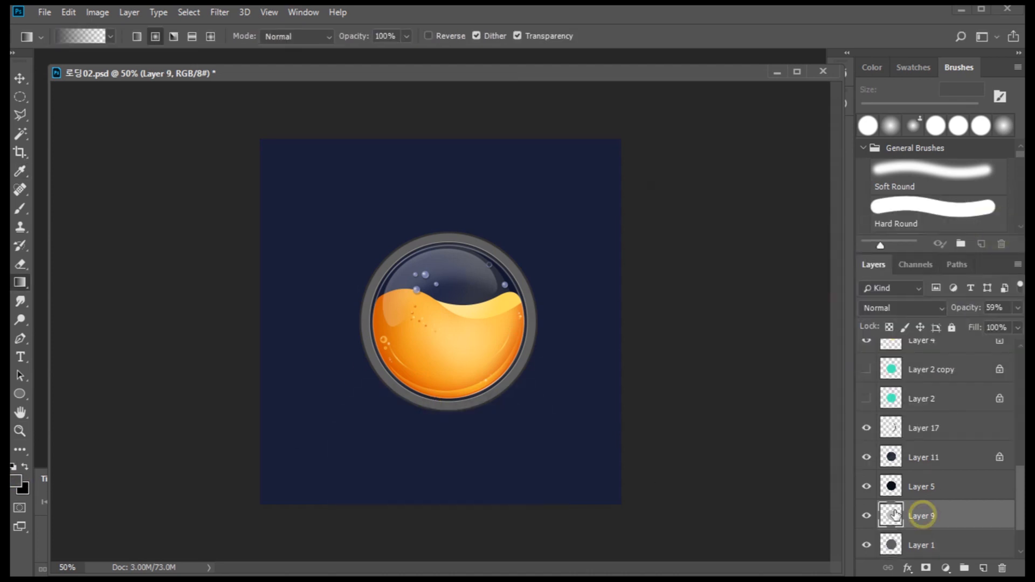
pyautogui.click(922, 540)
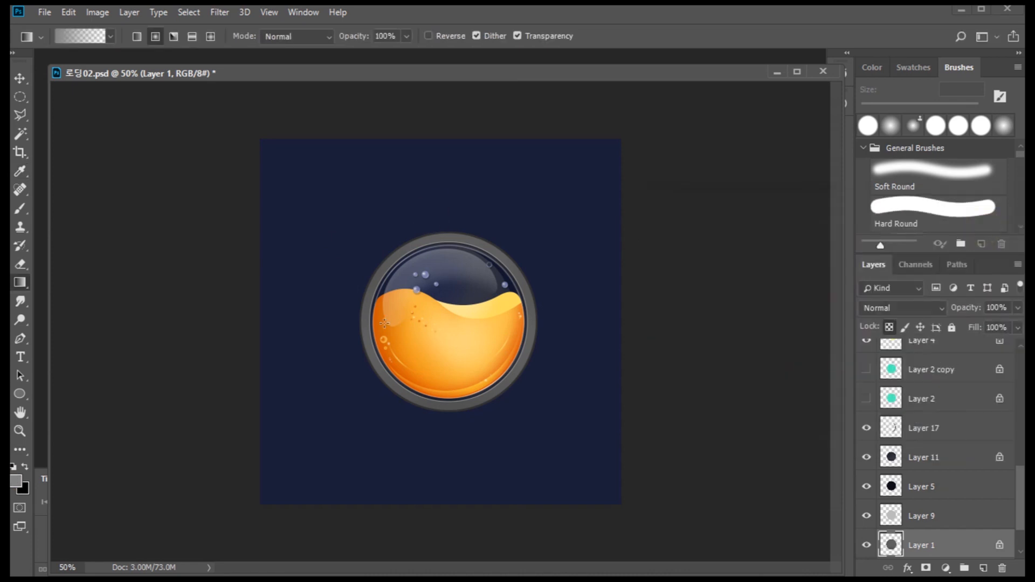
pyautogui.press('z')
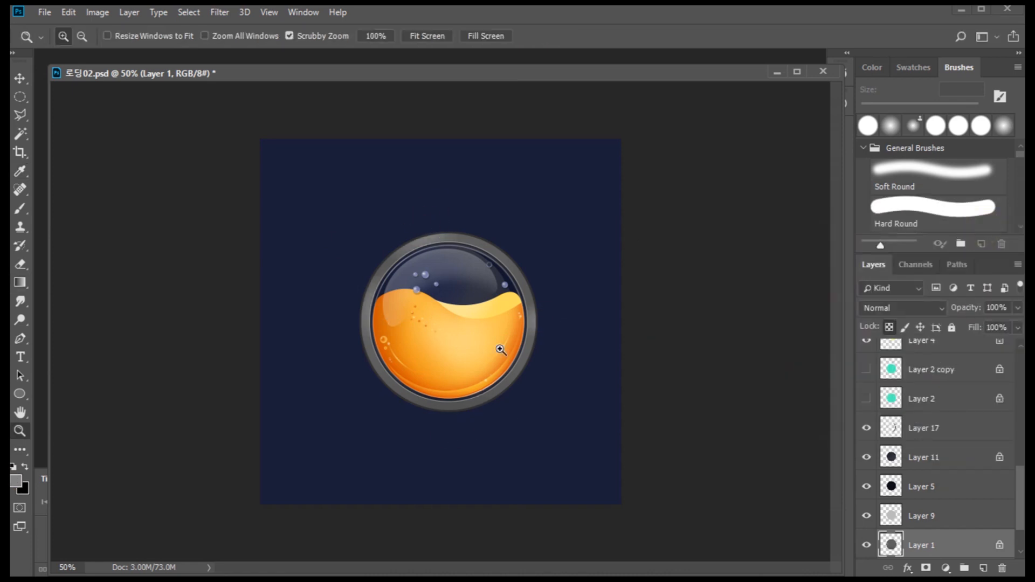
pyautogui.click(388, 241)
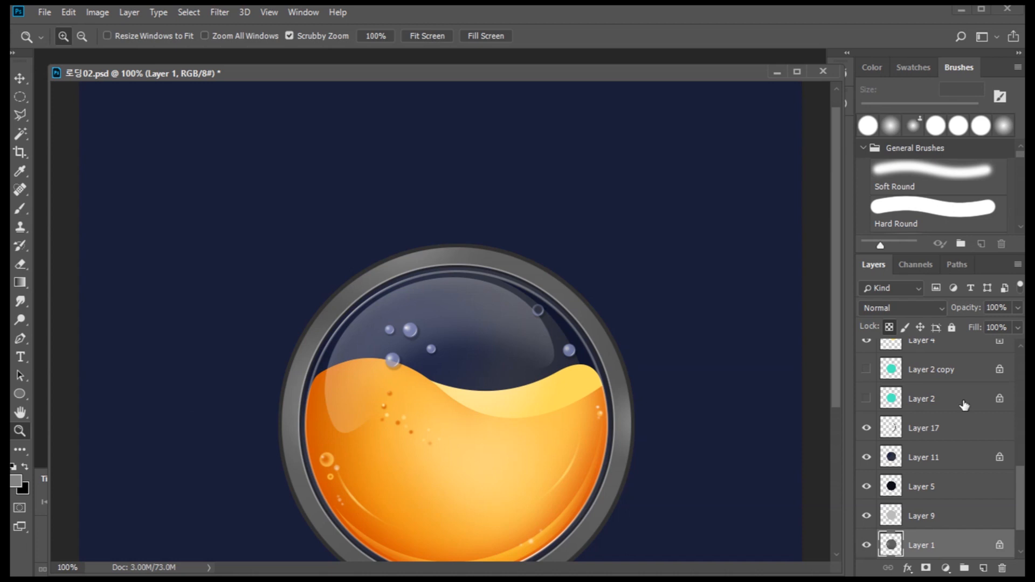
pyautogui.scroll(4, 965, 406)
pyautogui.scroll(-5, 943, 475)
pyautogui.click(943, 473)
pyautogui.click(983, 568)
pyautogui.click(21, 394)
pyautogui.moveTo(304, 258)
pyautogui.mouseDown()
pyautogui.moveTo(489, 349)
pyautogui.moveTo(575, 420)
pyautogui.moveTo(625, 491)
pyautogui.moveTo(661, 365)
pyautogui.moveTo(705, 381)
pyautogui.mouseUp()
pyautogui.click(666, 462)
pyautogui.click(650, 488)
pyautogui.click(742, 335)
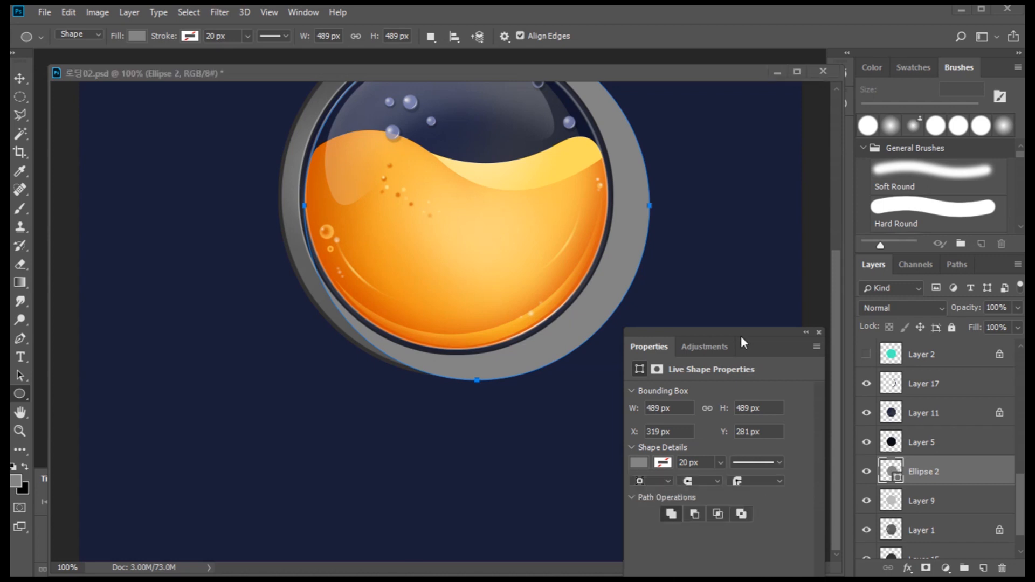
pyautogui.click(819, 332)
pyautogui.hotkey('ctrl', '-')
pyautogui.hotkey('ctrl', '-')
pyautogui.press('m')
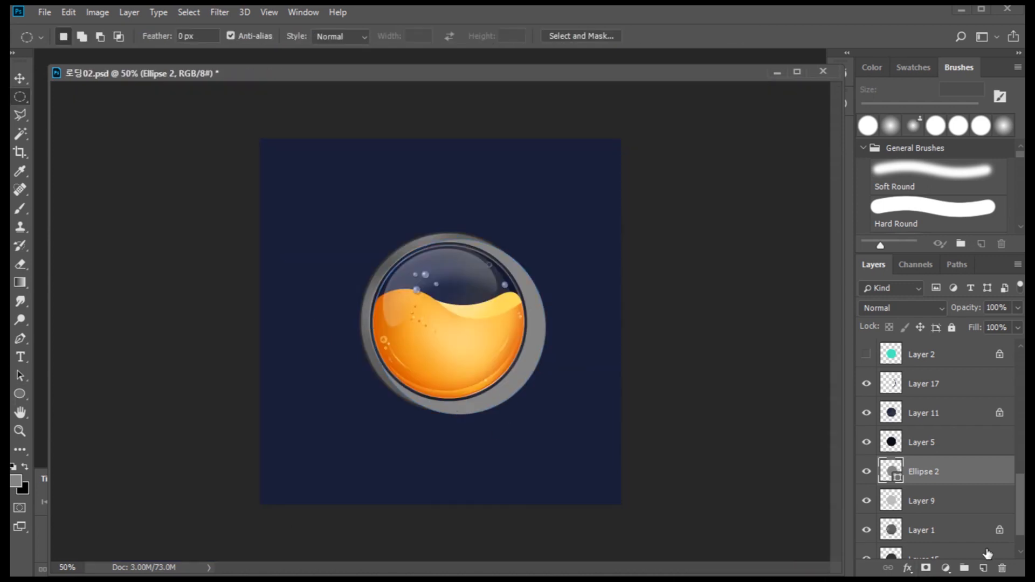
pyautogui.click(1002, 568)
# - Select the Background layer and apply a large, darker navy radial gradient centred behind the icon
pyautogui.keyDown('ctrl'); pyautogui.click(506, 422); pyautogui.keyUp('ctrl')
pyautogui.press('b')
pyautogui.keyDown('alt'); pyautogui.click(506, 423); pyautogui.keyUp('alt')
pyautogui.scroll(-1, 922, 480)
pyautogui.click(923, 544)
pyautogui.press('n')
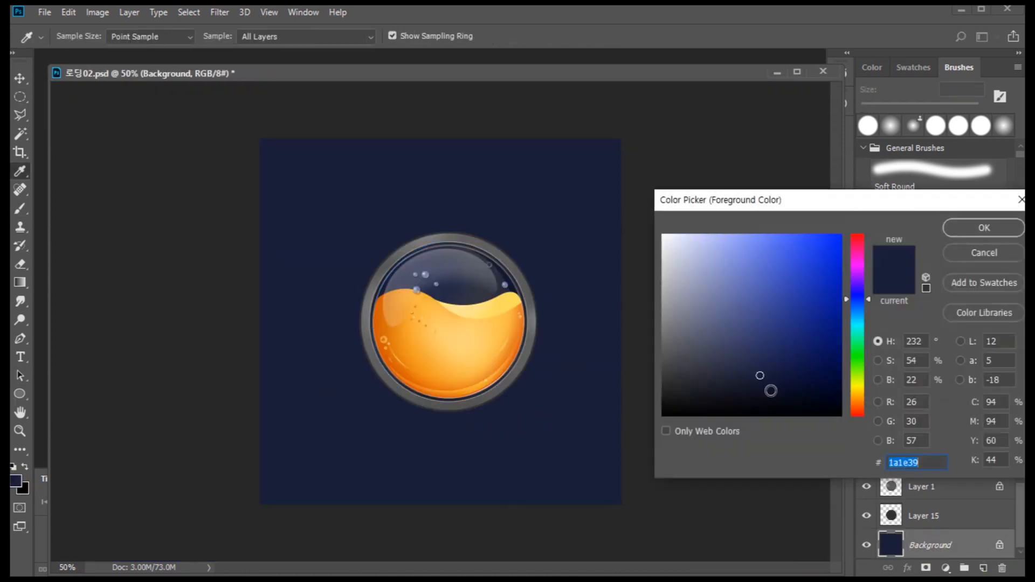
pyautogui.click(985, 228)
pyautogui.press('g')
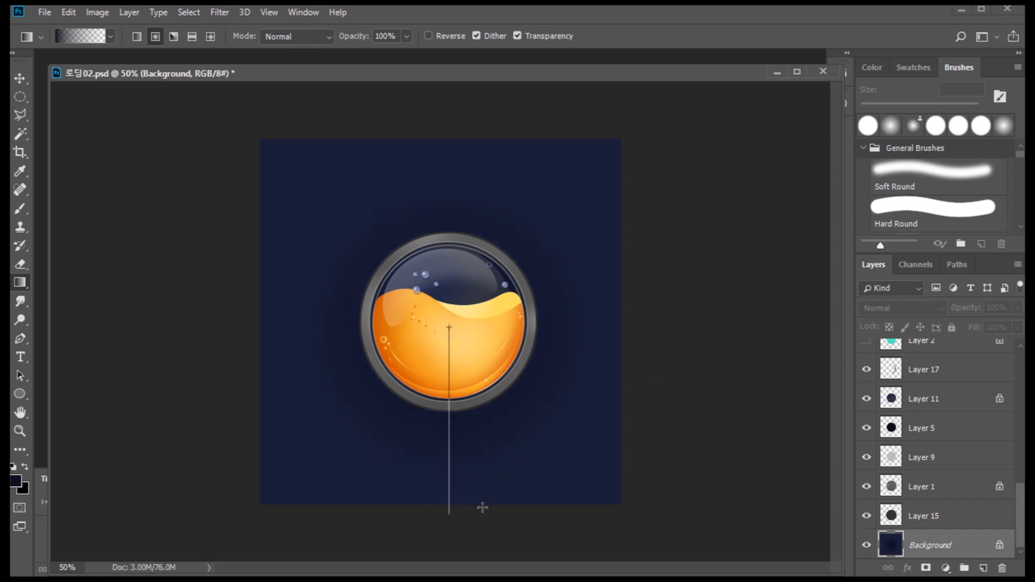
# - Add a new layer above the Background, set the foreground colour to bright magenta and enlarge the brush to 600 px
pyautogui.click(984, 569)
pyautogui.press('b')
pyautogui.click(17, 481)
pyautogui.click(858, 265)
pyautogui.click(822, 257)
pyautogui.press('Return')
pyautogui.press(']')
pyautogui.press(']')
pyautogui.press(']')
pyautogui.press(']')
pyautogui.press(']')
pyautogui.press(']')
pyautogui.press(']')
pyautogui.press(']')
pyautogui.press(']')
pyautogui.press(']')
pyautogui.press(']')
pyautogui.press(']')
pyautogui.press(']')
pyautogui.press(']')
# - Paint a soft magenta glow behind the icon on Layer 18 with the Soft Round brush at 600 px
pyautogui.click(450, 322)
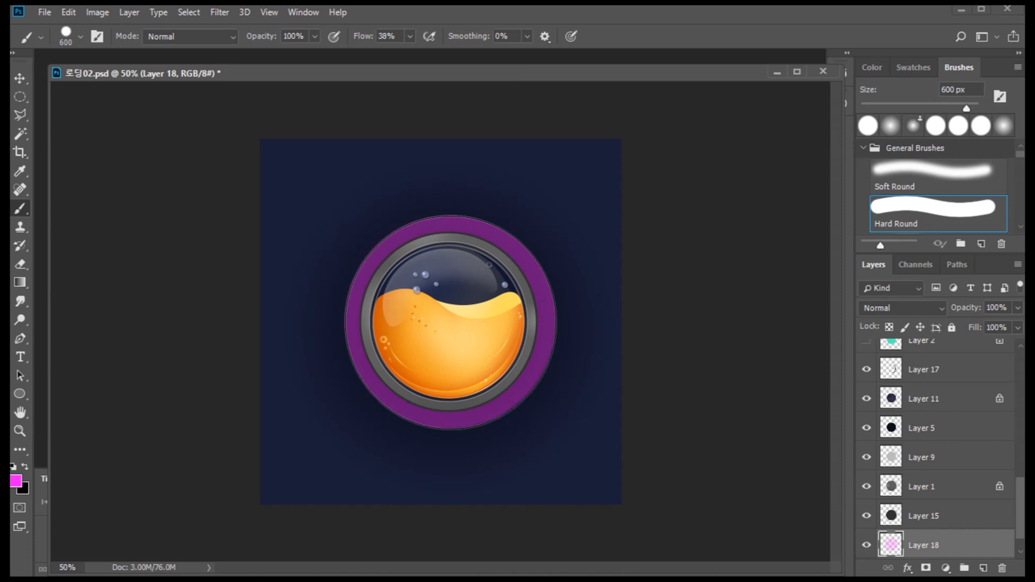
pyautogui.hotkey('ctrl', 'z')
pyautogui.rightClick(464, 342)
pyautogui.click(515, 380)
pyautogui.click(443, 324)
pyautogui.click(443, 317)
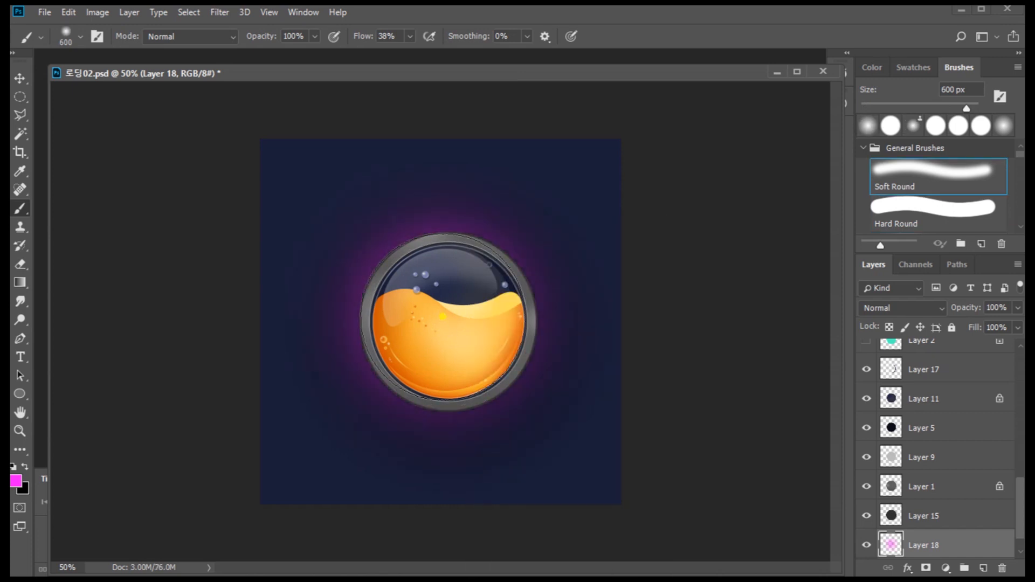
pyautogui.click(444, 316)
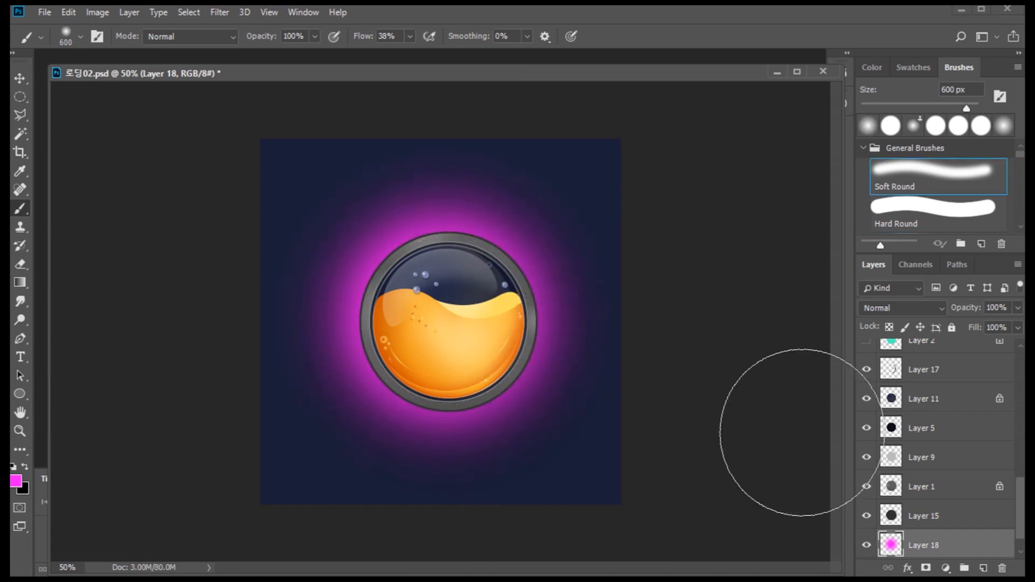
# - Set the foreground colour to #403e40 and darken the rim's lower-right and upper-right areas on Layer 1 with radial gradients
pyautogui.press('z')
pyautogui.click(469, 383)
pyautogui.click(416, 351)
pyautogui.keyDown('ctrl'); pyautogui.click(595, 446); pyautogui.keyUp('ctrl')
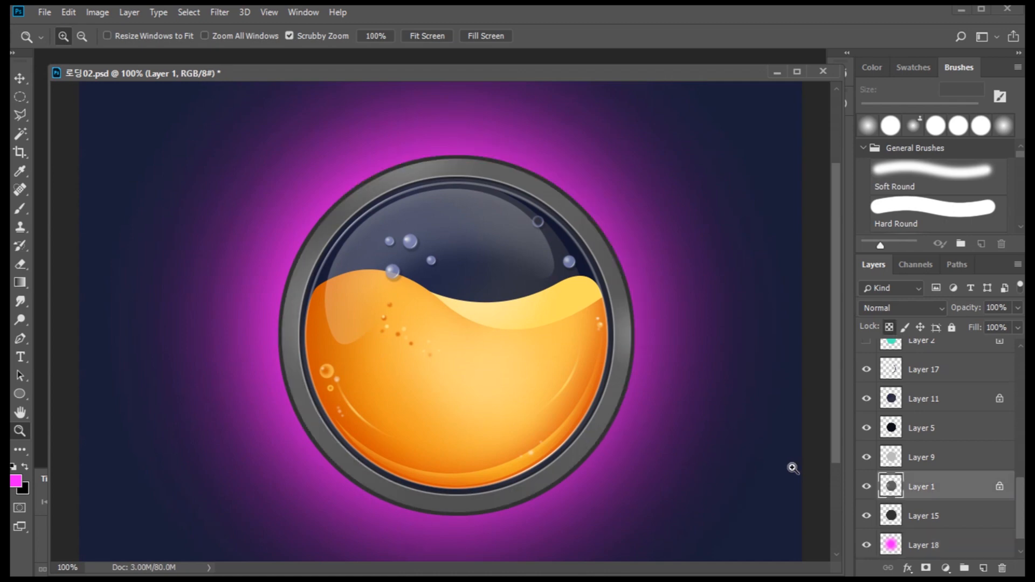
pyautogui.press('g')
pyautogui.keyDown('alt'); pyautogui.click(479, 501); pyautogui.keyUp('alt')
pyautogui.click(16, 481)
pyautogui.click(669, 369)
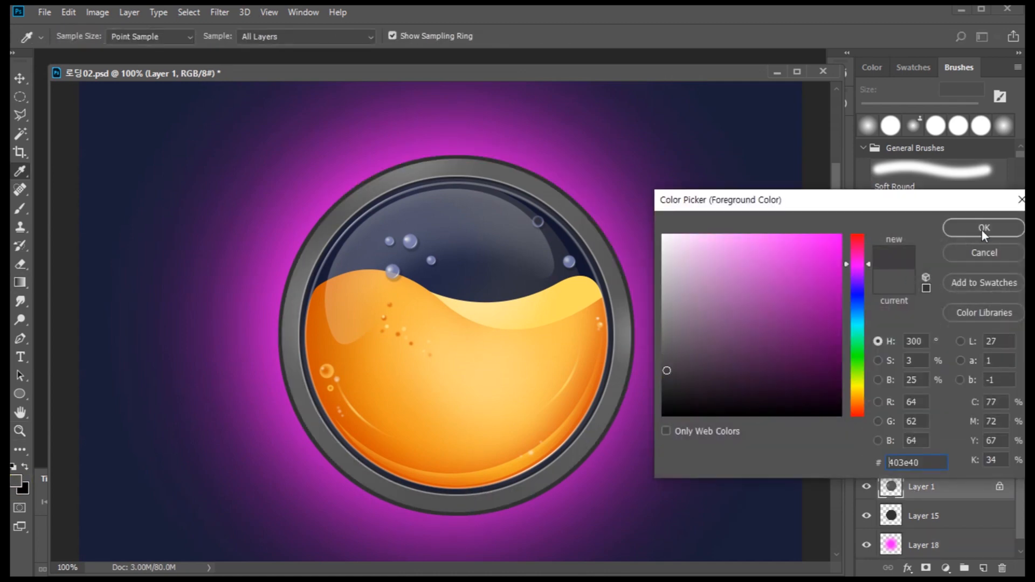
pyautogui.click(983, 233)
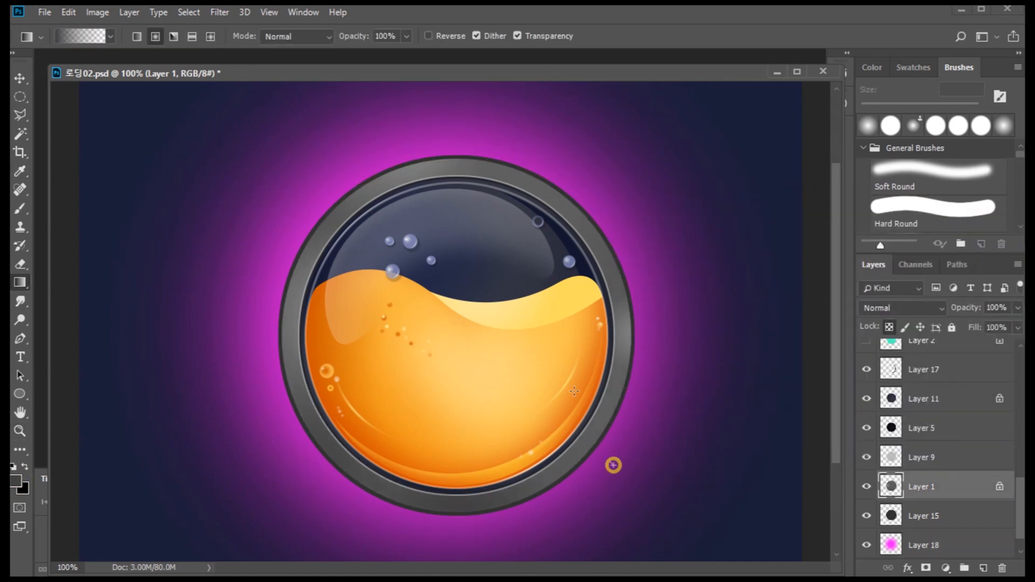
pyautogui.moveTo(614, 466); pyautogui.dragTo(574, 391)
pyautogui.moveTo(562, 160); pyautogui.dragTo(506, 232)
# - Set the foreground colour to #9d9d9d and add light gradient highlights to the rim's lower-right and left sides
pyautogui.click(20, 482)
pyautogui.click(533, 488)
pyautogui.moveTo(662, 320); pyautogui.dragTo(662, 304)
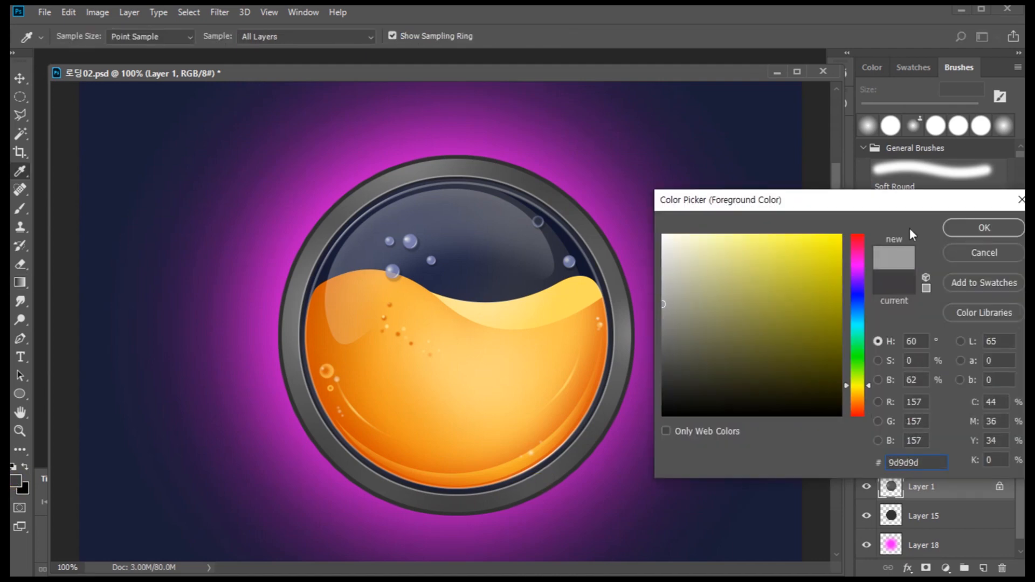
pyautogui.click(982, 228)
pyautogui.moveTo(649, 421); pyautogui.dragTo(589, 376)
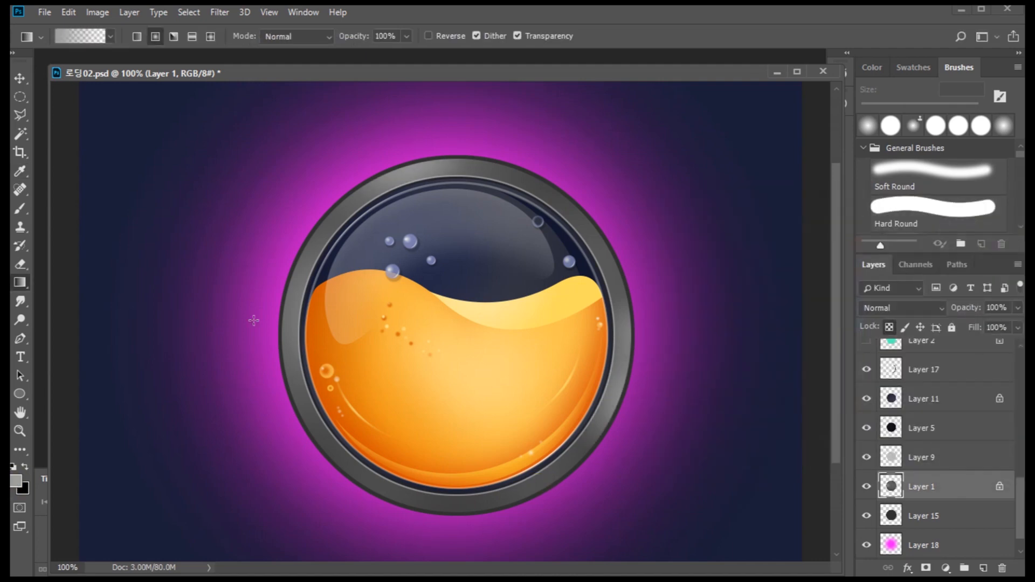
pyautogui.moveTo(254, 321); pyautogui.dragTo(308, 344)
# - Load Layer 1's rim outline as a selection and contract it slightly
pyautogui.keyDown('ctrl'); pyautogui.click(890, 488); pyautogui.keyUp('ctrl')
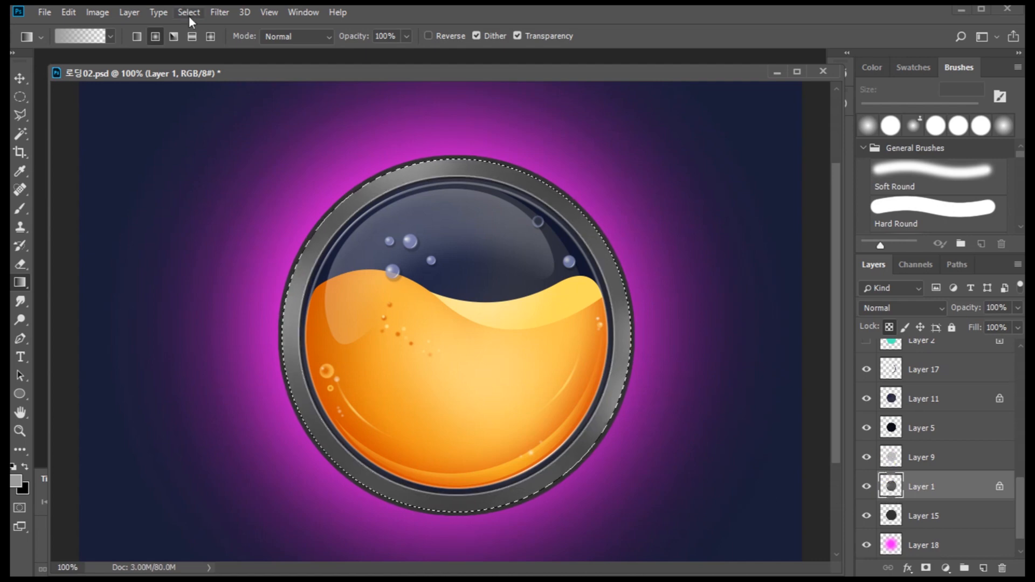
pyautogui.click(188, 12)
pyautogui.moveTo(200, 213)
pyautogui.click(349, 253)
pyautogui.click(744, 238)
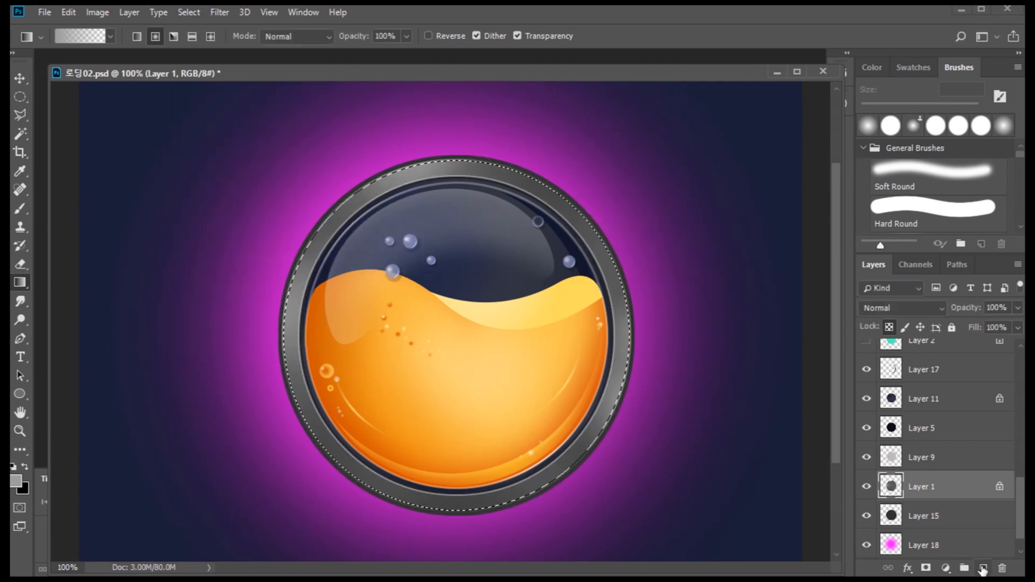
# - Add a new layer above Layer 1 and fill the selected rim area with white
pyautogui.click(981, 569)
pyautogui.press('b')
pyautogui.click(16, 481)
pyautogui.moveTo(681, 268); pyautogui.dragTo(659, 229)
pyautogui.click(987, 227)
pyautogui.hotkey('alt', 'Delete')
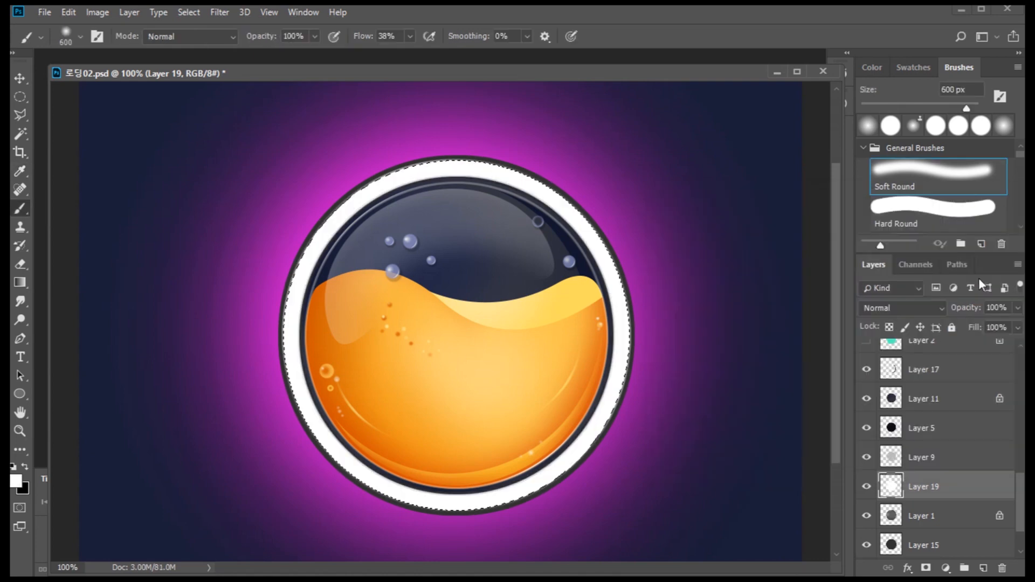
# - Expand the inner circle selection, clear that area from the white fill on Layer 19 and deselect
pyautogui.click(189, 12)
pyautogui.moveTo(201, 215)
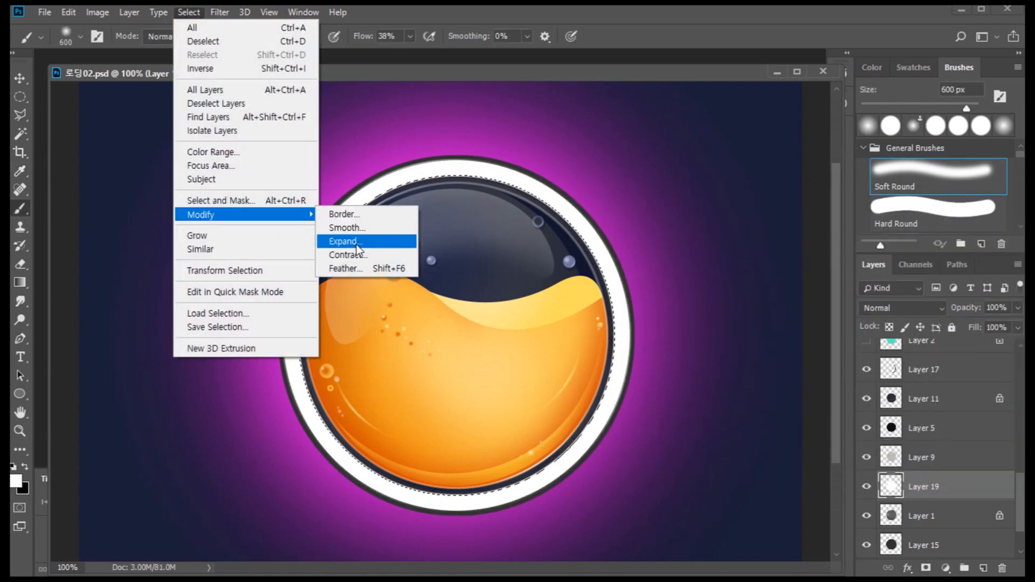
pyautogui.click(345, 241)
pyautogui.press('Return')
pyautogui.hotkey('ctrl', 'd')
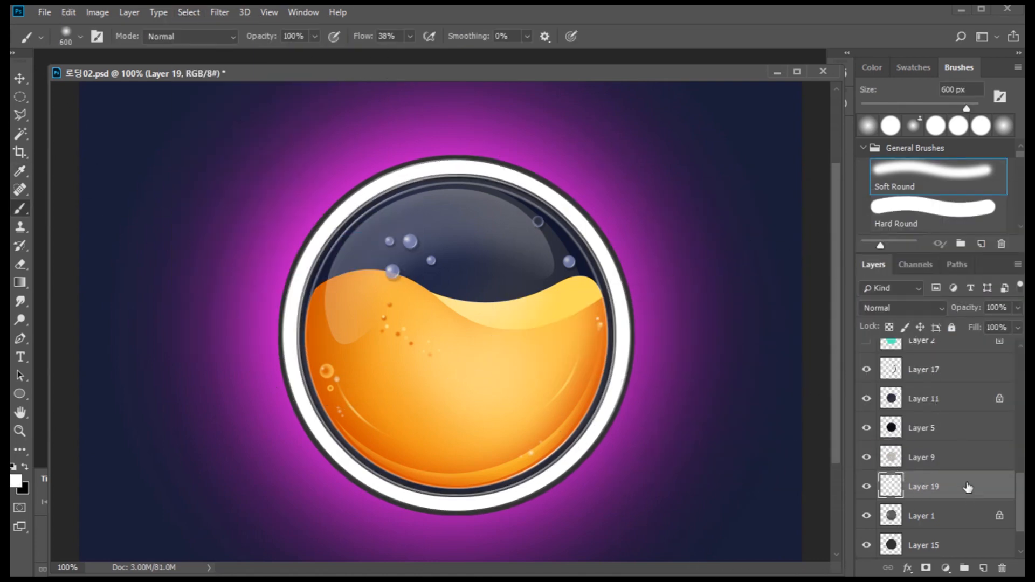
# - Duplicate Layer 19, hide the copy and select the original, with the brush reduced to 250 px
pyautogui.moveTo(972, 498); pyautogui.dragTo(984, 568)
pyautogui.click(867, 486)
pyautogui.click(920, 516)
pyautogui.press('[')
pyautogui.press('[')
pyautogui.press('[')
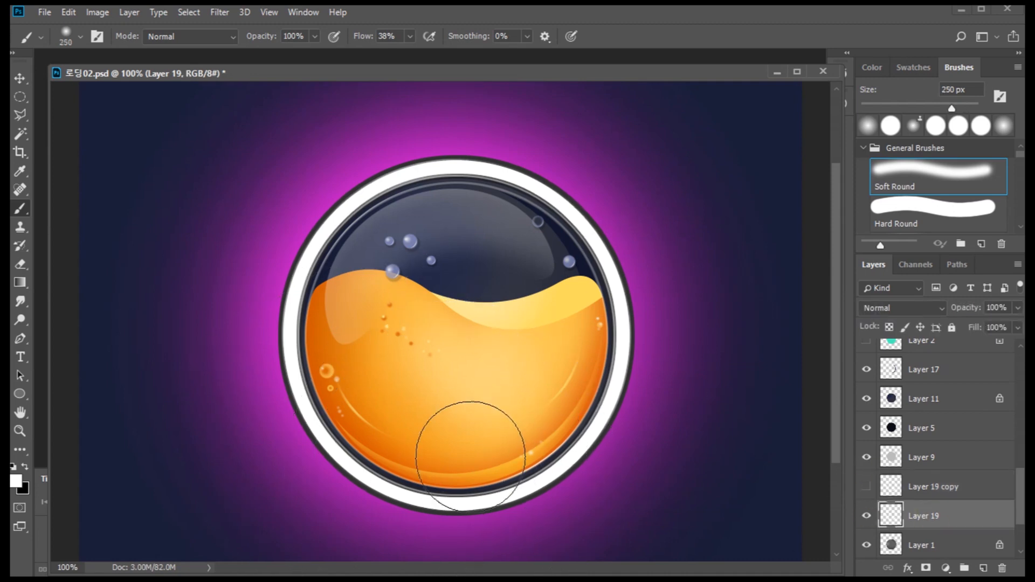
# - Outline the white ring's lower-right segment with the Pen tool, convert the path to a selection and cut it to a new layer
pyautogui.press('p')
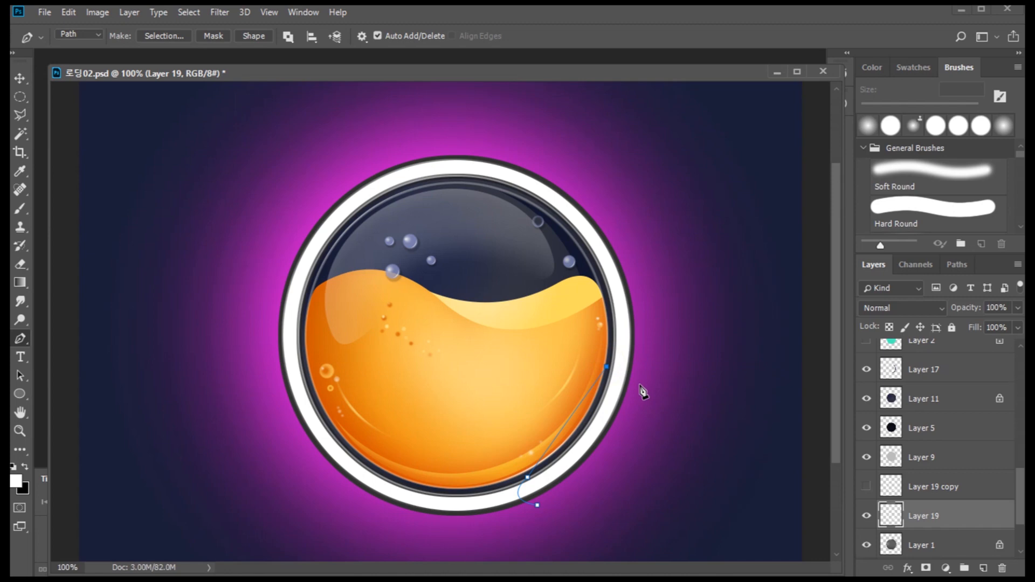
pyautogui.click(956, 266)
pyautogui.hotkey('ctrl', 'Return')
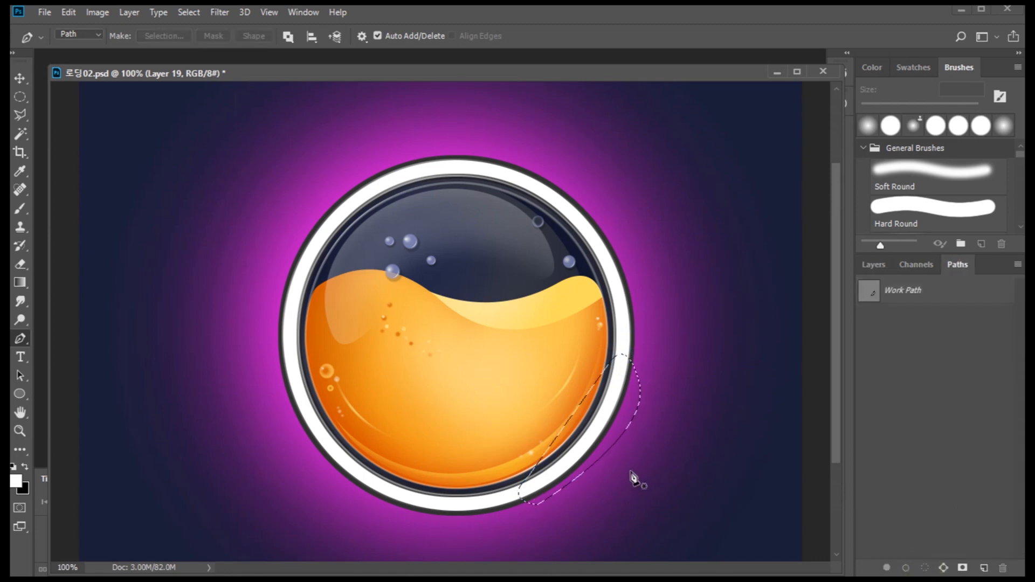
pyautogui.press('m')
pyautogui.rightClick(580, 424)
pyautogui.click(613, 564)
# - Hide Layer 19 and set the opacity of the cut ring segment on Layer 20 to 38%
pyautogui.click(876, 266)
pyautogui.click(866, 516)
pyautogui.moveTo(1018, 308); pyautogui.dragTo(967, 337)
# - Soften the inner side of the Layer 20 rim highlight with a 150 px soft eraser and set its opacity to 28%
pyautogui.press('e')
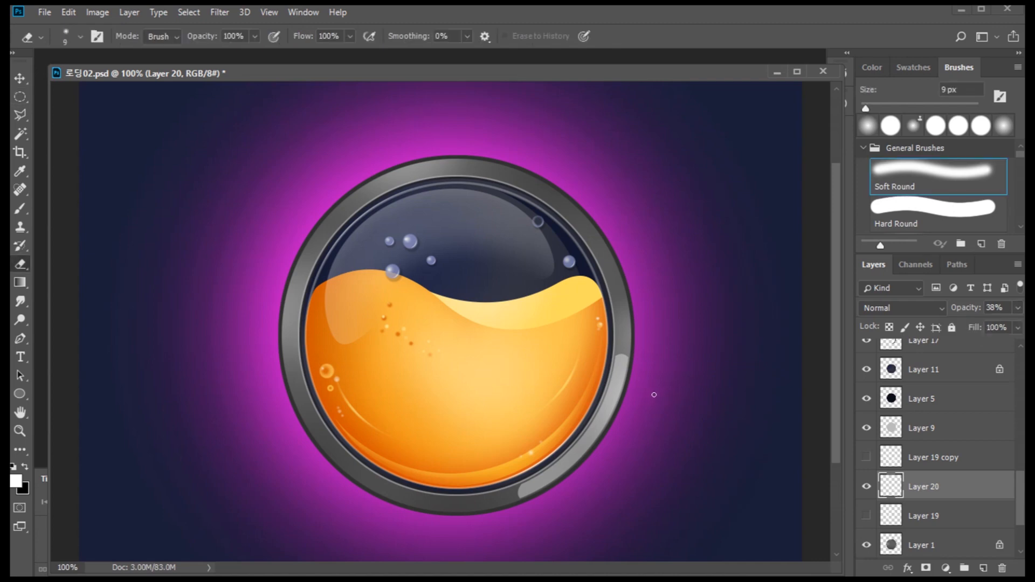
pyautogui.press(']')
pyautogui.press(']')
pyautogui.press(']')
pyautogui.moveTo(576, 349)
pyautogui.mouseDown()
pyautogui.moveTo(527, 427)
pyautogui.moveTo(567, 362)
pyautogui.mouseUp()
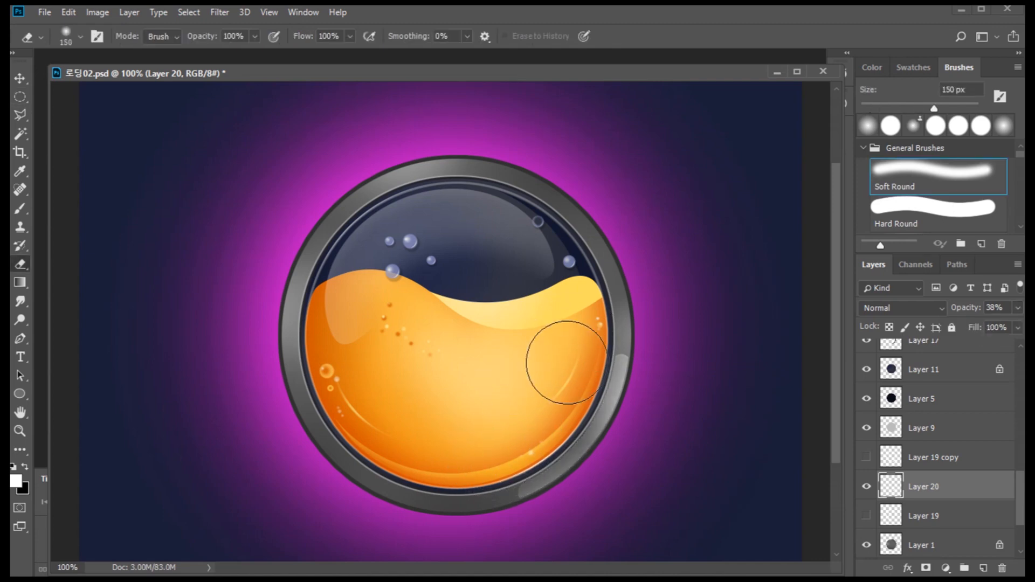
pyautogui.click(1018, 308)
pyautogui.moveTo(975, 326); pyautogui.dragTo(971, 330)
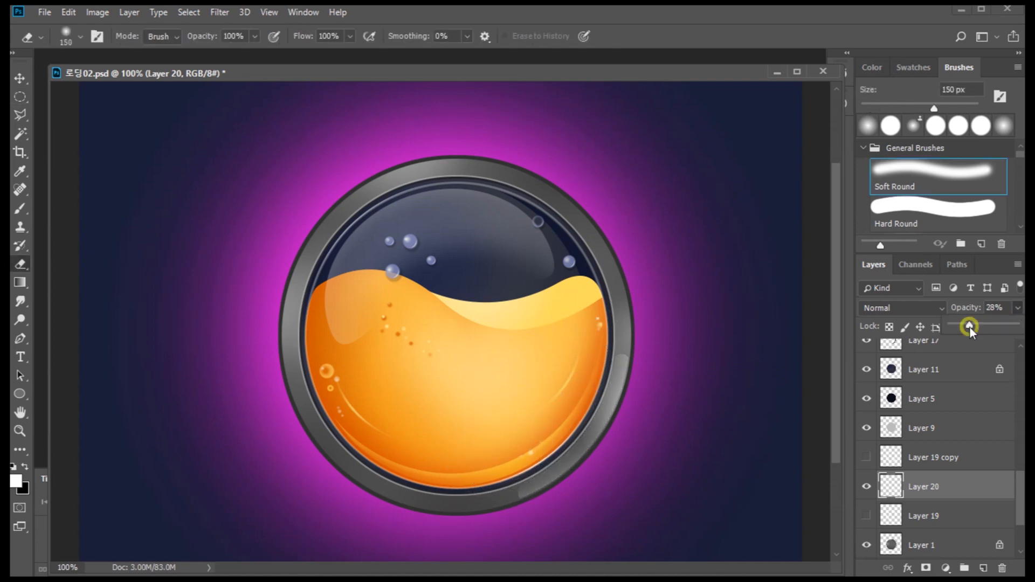
# - Show Layer 19, outline the white ring's upper-left segment with the Pen tool, convert the path to a selection and cut it to a new layer
pyautogui.click(867, 516)
pyautogui.click(924, 516)
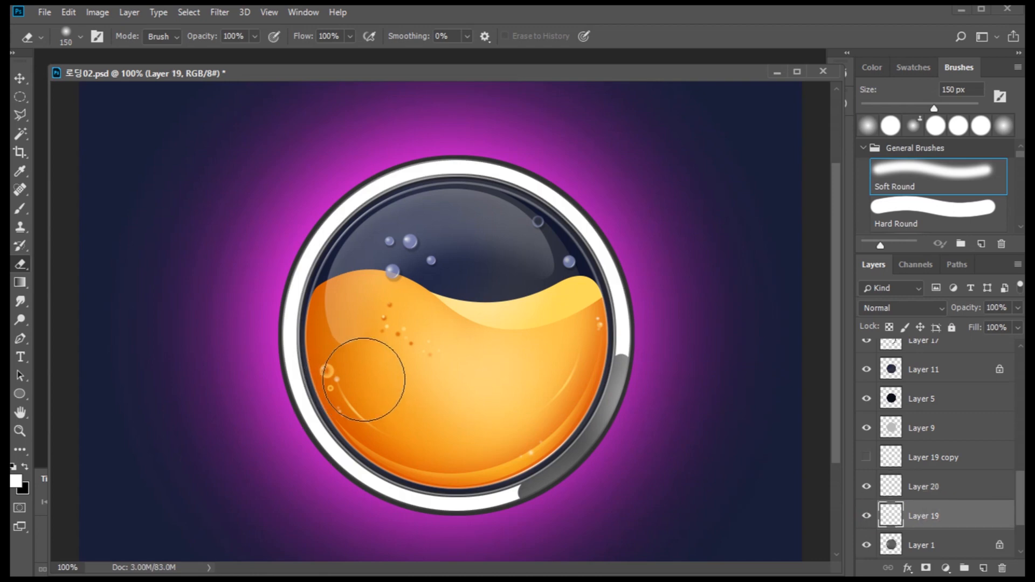
pyautogui.press('p')
pyautogui.click(281, 288)
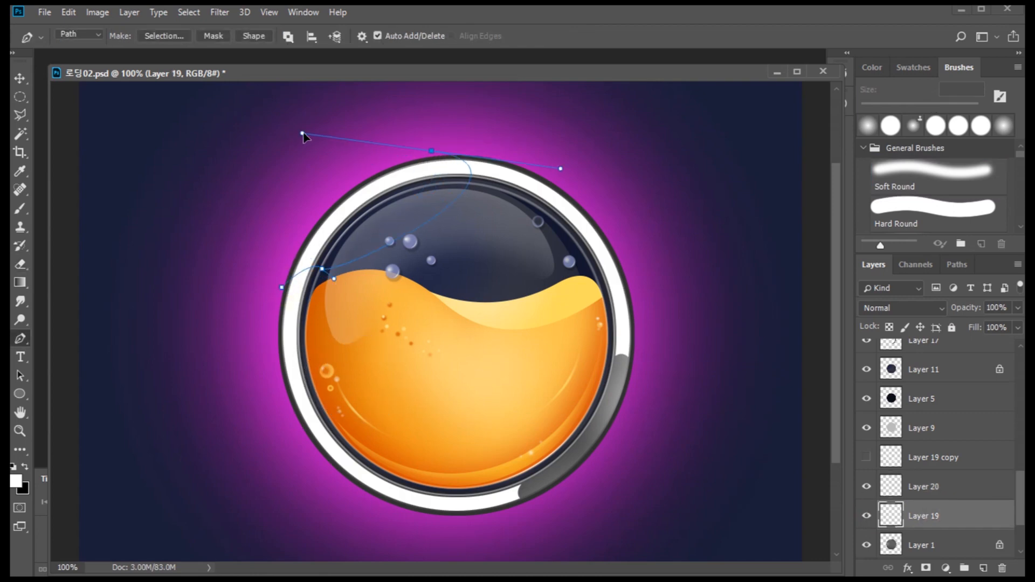
pyautogui.click(958, 266)
pyautogui.keyDown('ctrl'); pyautogui.click(871, 291); pyautogui.keyUp('ctrl')
pyautogui.press('m')
pyautogui.rightClick(338, 227)
pyautogui.click(378, 337)
# - Hide Layer 19 and set the opacity of the cut ring segment on Layer 21 to 39%
pyautogui.click(873, 264)
pyautogui.click(867, 546)
pyautogui.click(1018, 307)
pyautogui.moveTo(985, 324); pyautogui.dragTo(974, 327)
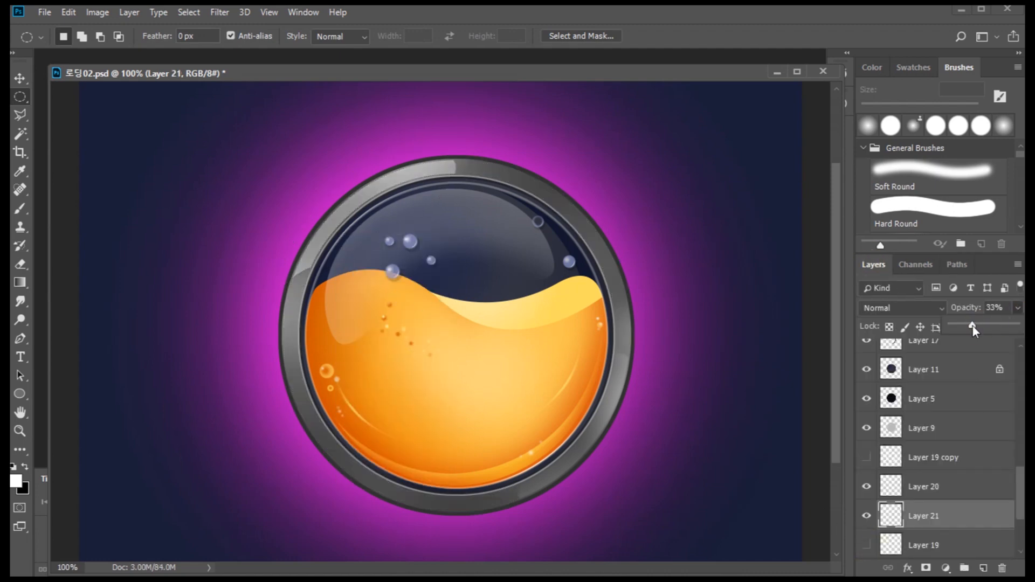
# - Soften the Layer 21 rim highlight with a 125 px soft eraser and set its opacity to 88%
pyautogui.press('e')
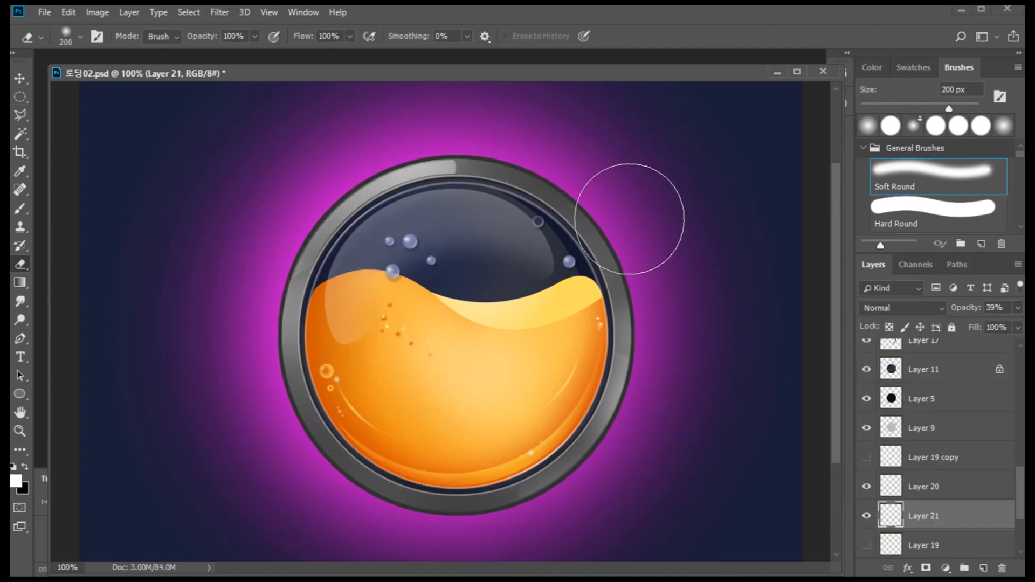
pyautogui.press('[')
pyautogui.press('[')
pyautogui.press('[')
pyautogui.click(1018, 308)
pyautogui.moveTo(976, 325); pyautogui.dragTo(1004, 322)
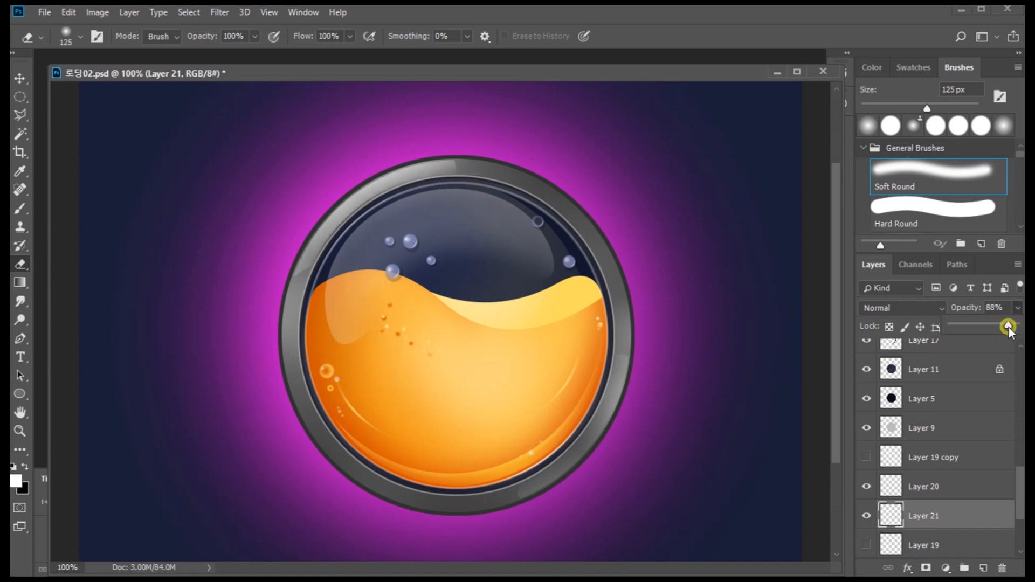
# - Show Layer 19, soften its remaining white ring with the 125 px soft eraser and set its opacity to 88%
pyautogui.click(866, 546)
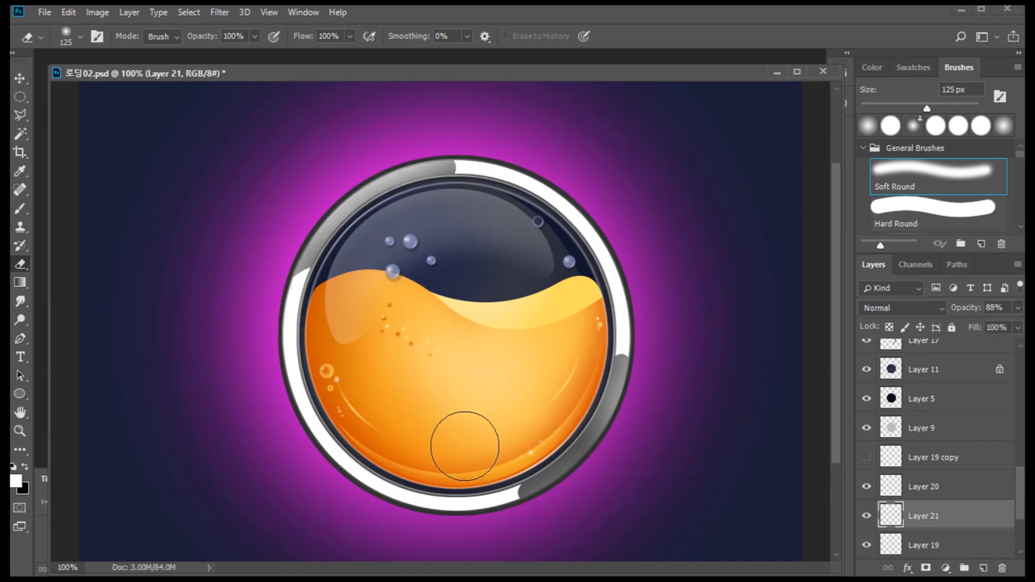
pyautogui.click(934, 545)
pyautogui.moveTo(326, 240)
pyautogui.mouseDown()
pyautogui.moveTo(575, 452)
pyautogui.moveTo(325, 263)
pyautogui.moveTo(582, 487)
pyautogui.moveTo(529, 529)
pyautogui.moveTo(316, 518)
pyautogui.mouseUp()
pyautogui.hotkey('ctrl', 'z')
pyautogui.moveTo(597, 256)
pyautogui.mouseDown()
pyautogui.moveTo(515, 243)
pyautogui.moveTo(436, 176)
pyautogui.moveTo(572, 320)
pyautogui.moveTo(617, 388)
pyautogui.moveTo(604, 281)
pyautogui.moveTo(591, 341)
pyautogui.mouseUp()
pyautogui.click(1018, 307)
pyautogui.moveTo(1016, 326); pyautogui.dragTo(1006, 329)
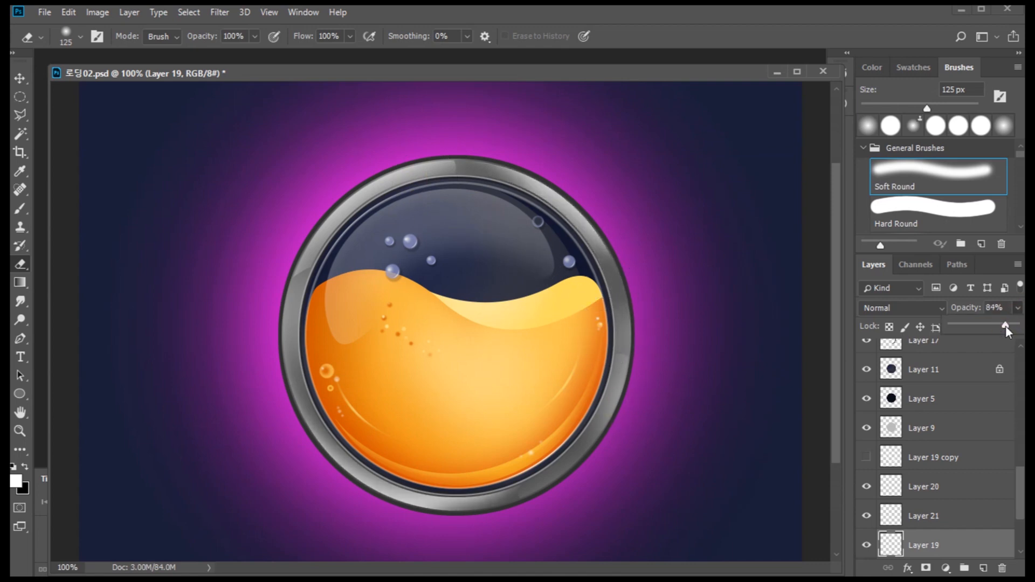
# - Erase more of Layer 19's ring along the rim's bottom and lower-left side, and set the layer's opacity to 58%
pyautogui.moveTo(525, 498); pyautogui.dragTo(458, 495)
pyautogui.moveTo(306, 360); pyautogui.dragTo(308, 461)
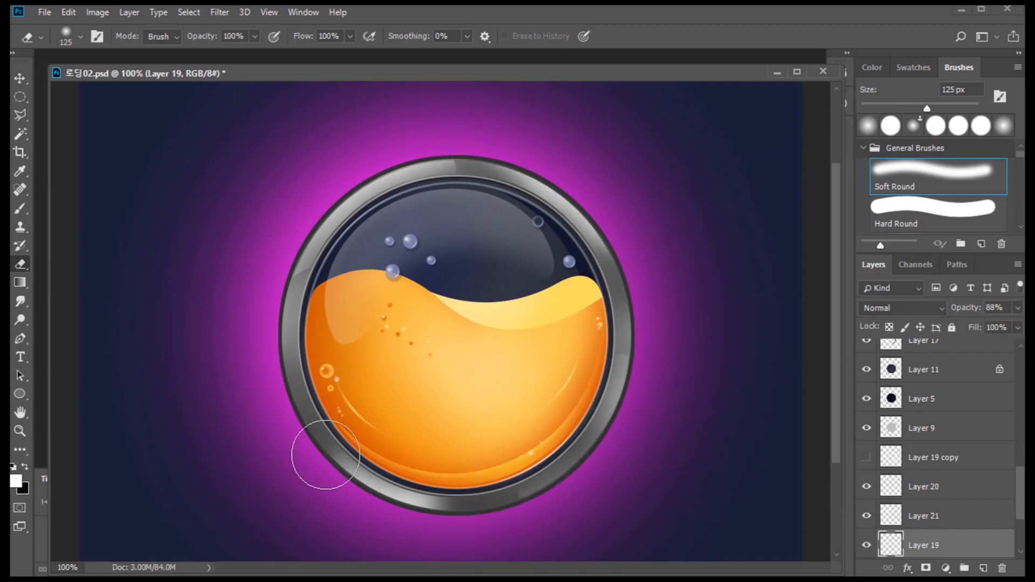
pyautogui.moveTo(351, 519); pyautogui.dragTo(421, 505)
pyautogui.click(1018, 309)
pyautogui.moveTo(1009, 328); pyautogui.dragTo(989, 328)
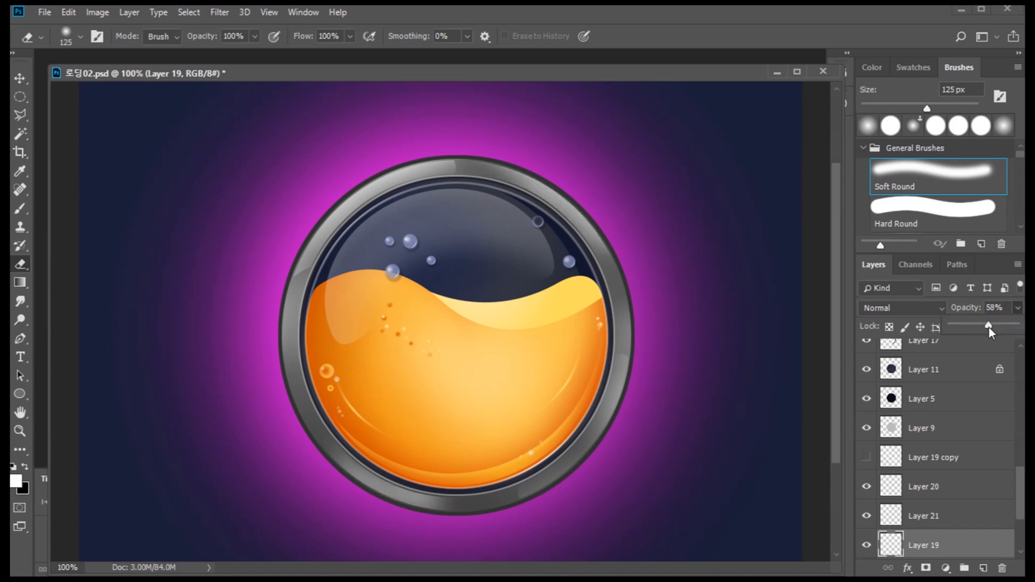
# - Duplicate Layer 15, the dark disc behind the rim, and keep the original selected
pyautogui.press('z')
pyautogui.keyDown('alt'); pyautogui.click(423, 379); pyautogui.keyUp('alt')
pyautogui.keyDown('alt'); pyautogui.click(425, 380); pyautogui.keyUp('alt')
pyautogui.click(429, 328)
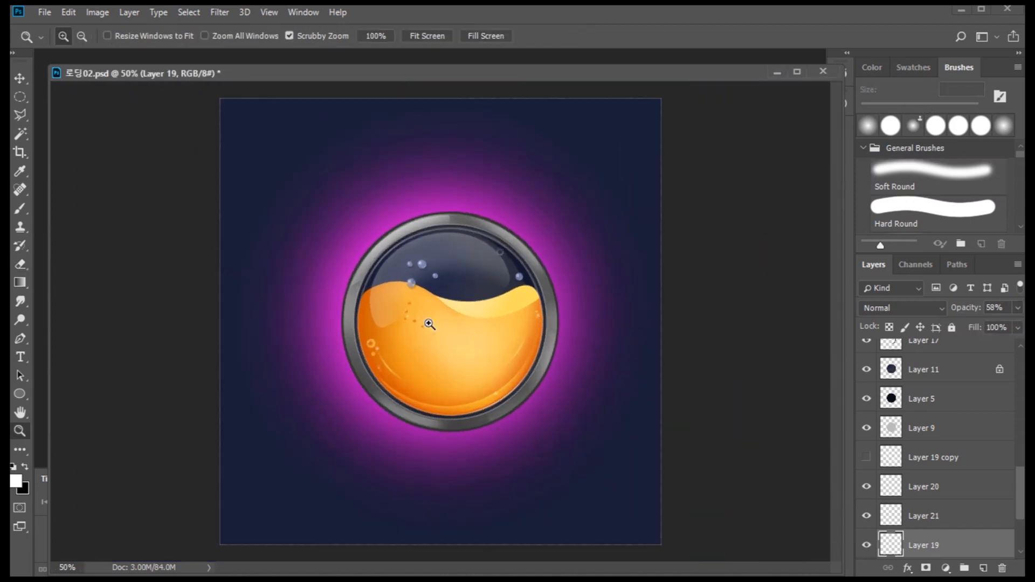
pyautogui.click(428, 328)
pyautogui.scroll(-4, 906, 507)
pyautogui.click(911, 490)
pyautogui.click(866, 488)
pyautogui.click(867, 488)
pyautogui.moveTo(955, 492); pyautogui.dragTo(983, 569)
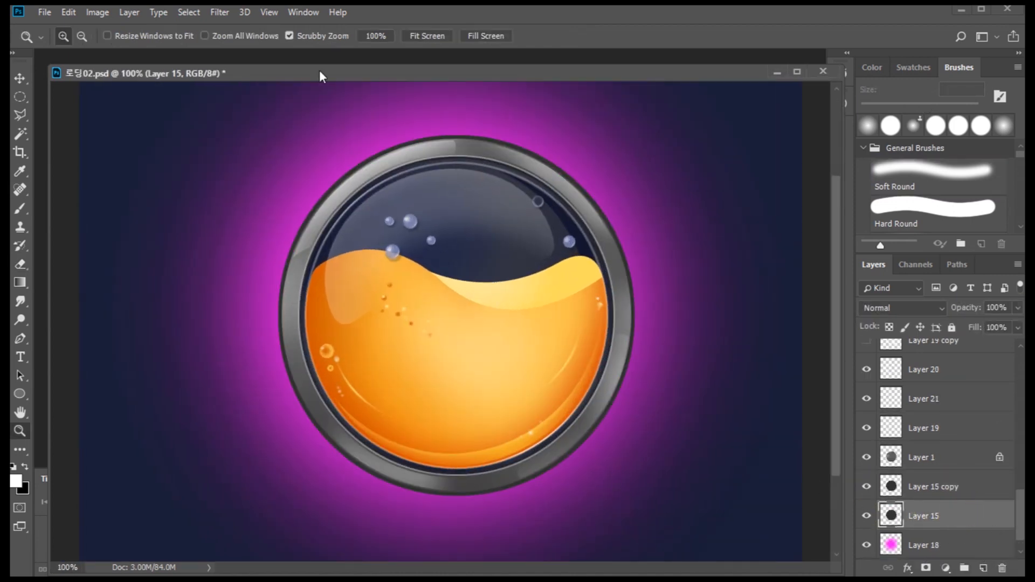
# - Load Layer 15's outline as a selection and expand it by 2 pixels
pyautogui.keyDown('ctrl'); pyautogui.click(893, 517); pyautogui.keyUp('ctrl')
pyautogui.click(189, 12)
pyautogui.moveTo(216, 215)
pyautogui.click(370, 244)
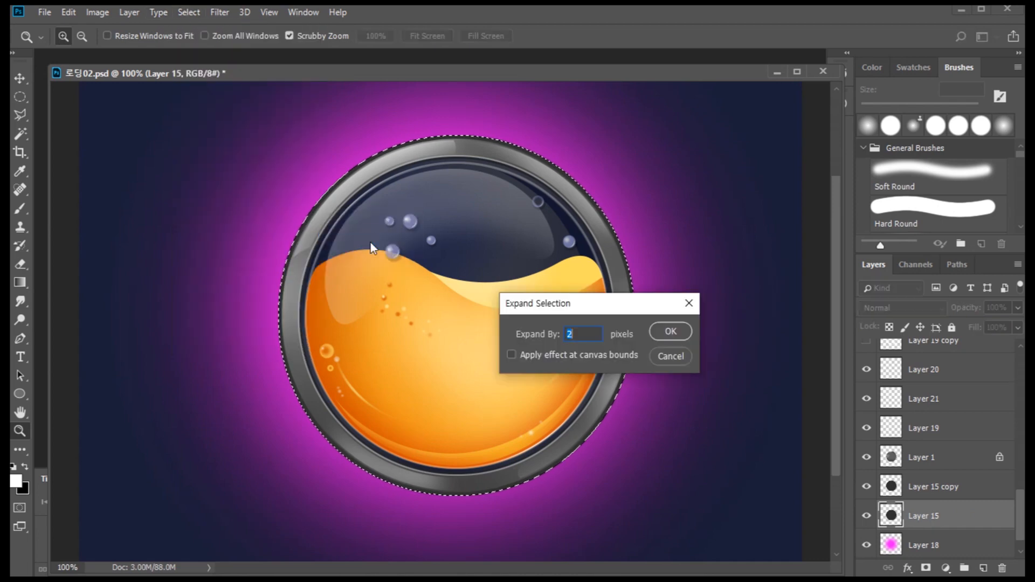
pyautogui.press('Return')
# - Fill the expanded selection on Layer 15 with a near-black colour, deselect, and keep Layer 15 active
pyautogui.press('b')
pyautogui.click(15, 481)
pyautogui.click(590, 428)
pyautogui.click(672, 395)
pyautogui.click(984, 228)
pyautogui.hotkey('alt', 'Delete')
pyautogui.hotkey('ctrl', 'd')
pyautogui.click(914, 492)
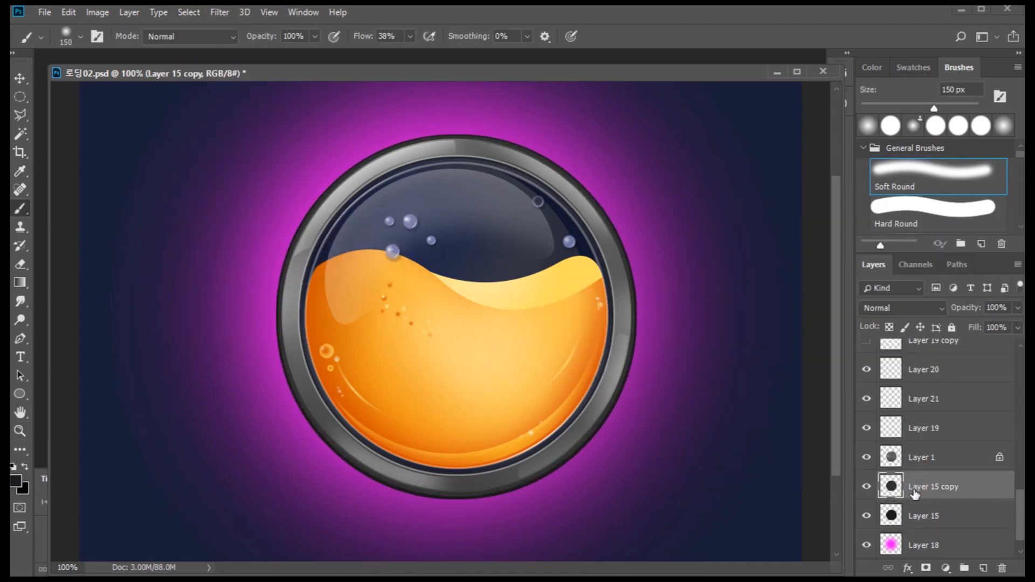
pyautogui.click(920, 511)
# - Select Layer 19 and set the rim highlight's opacity to 42%
pyautogui.press('z')
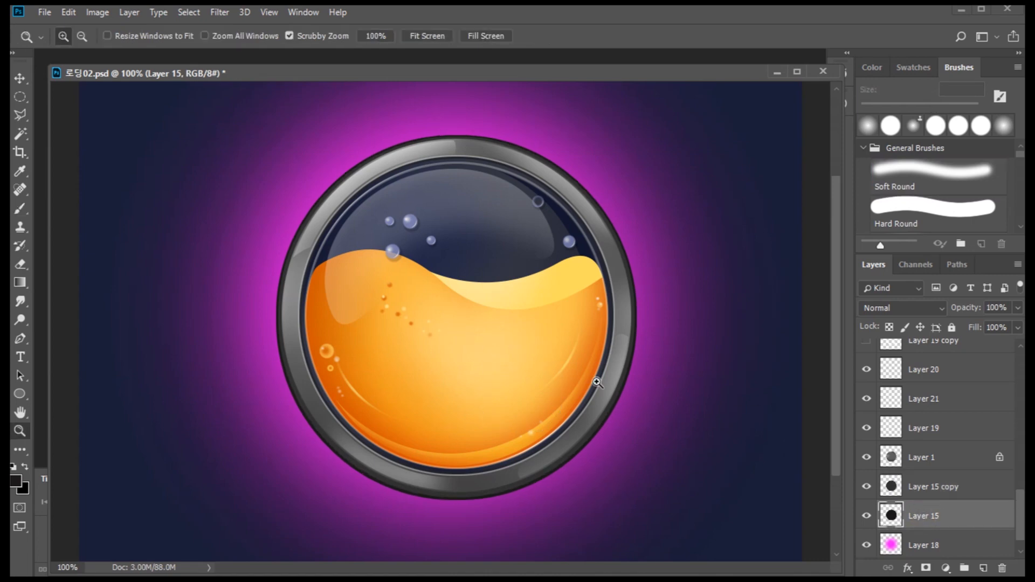
pyautogui.keyDown('ctrl'); pyautogui.click(392, 473); pyautogui.keyUp('ctrl')
pyautogui.moveTo(1018, 308); pyautogui.dragTo(982, 325)
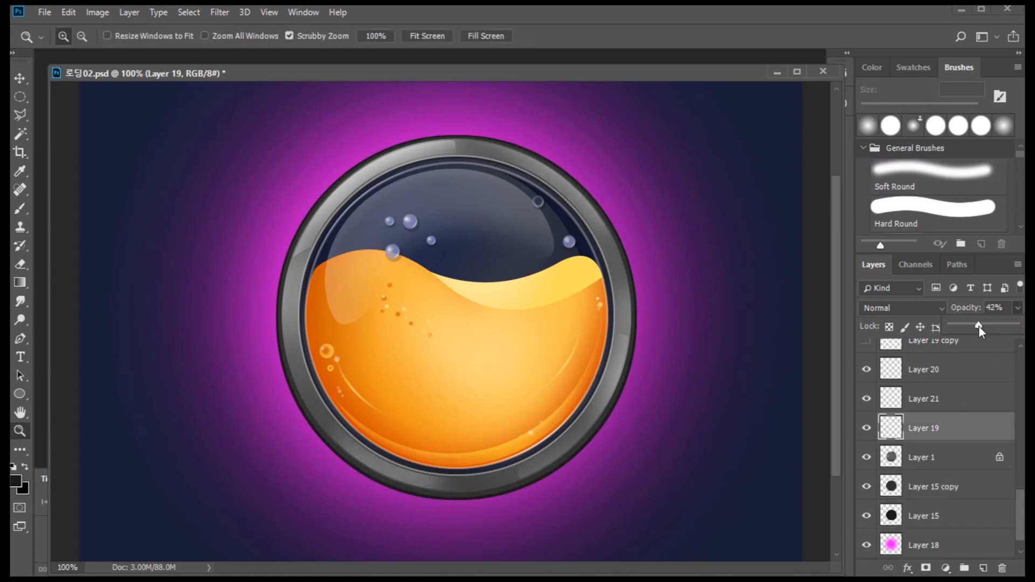
pyautogui.keyDown('alt'); pyautogui.click(451, 349); pyautogui.keyUp('alt')
pyautogui.keyDown('alt'); pyautogui.click(423, 338); pyautogui.keyUp('alt')
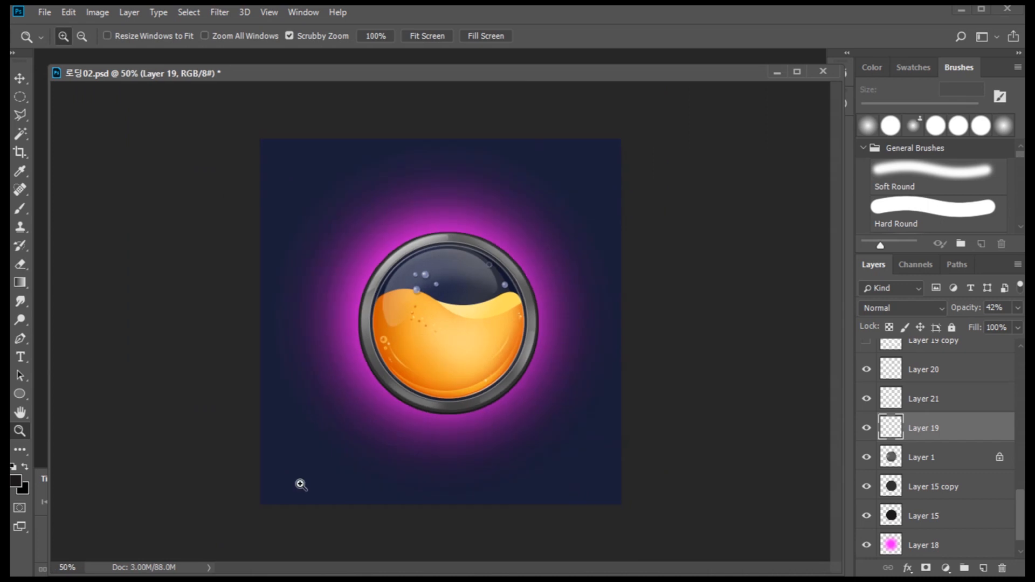
pyautogui.scroll(-5, 932, 507)
pyautogui.click(932, 522)
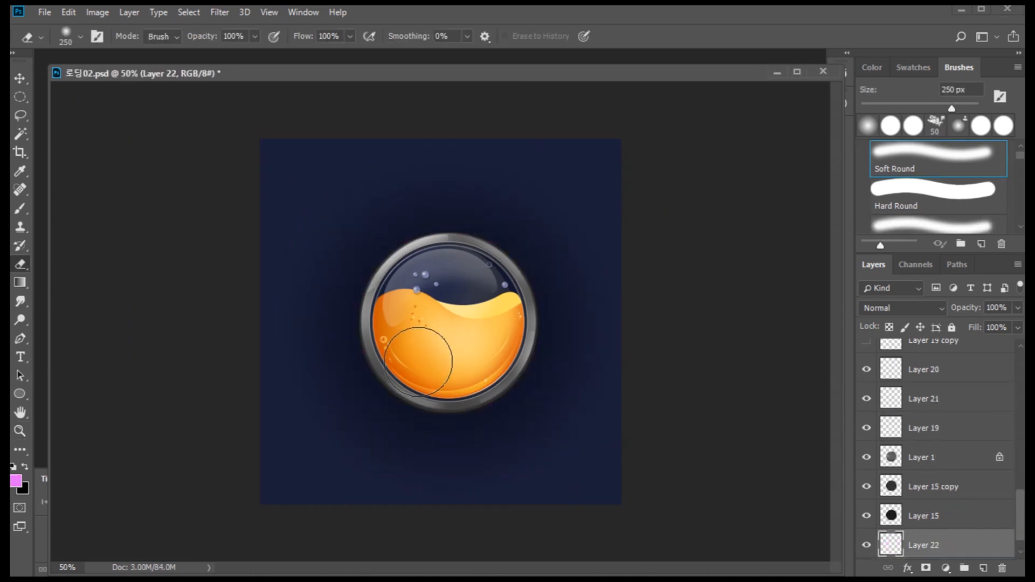
pyautogui.press('m')
pyautogui.moveTo(349, 219)
pyautogui.mouseDown()
pyautogui.moveTo(574, 428)
pyautogui.moveTo(532, 365)
pyautogui.moveTo(545, 378)
pyautogui.mouseUp()
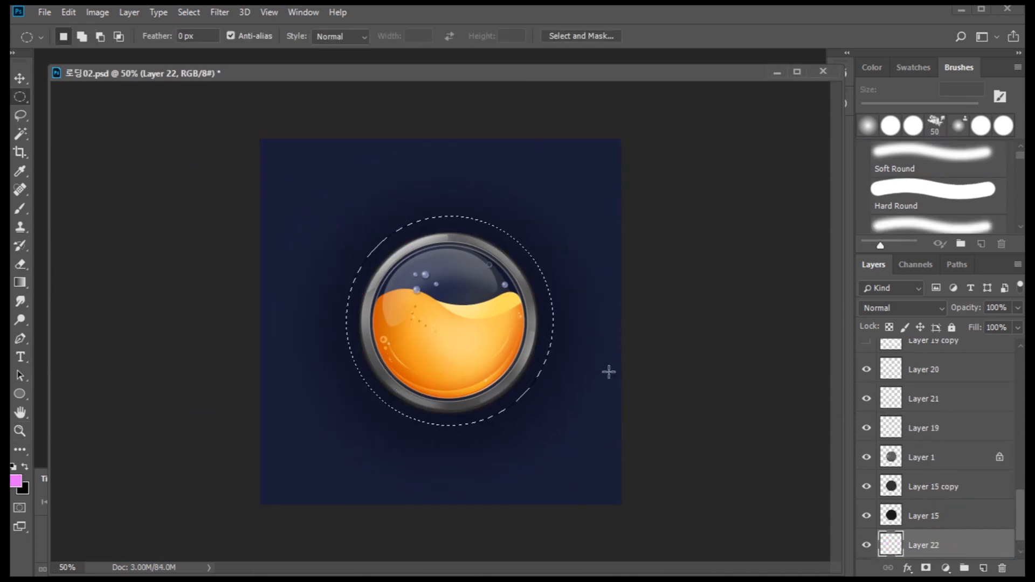
pyautogui.hotkey('alt', 'BackSpace')
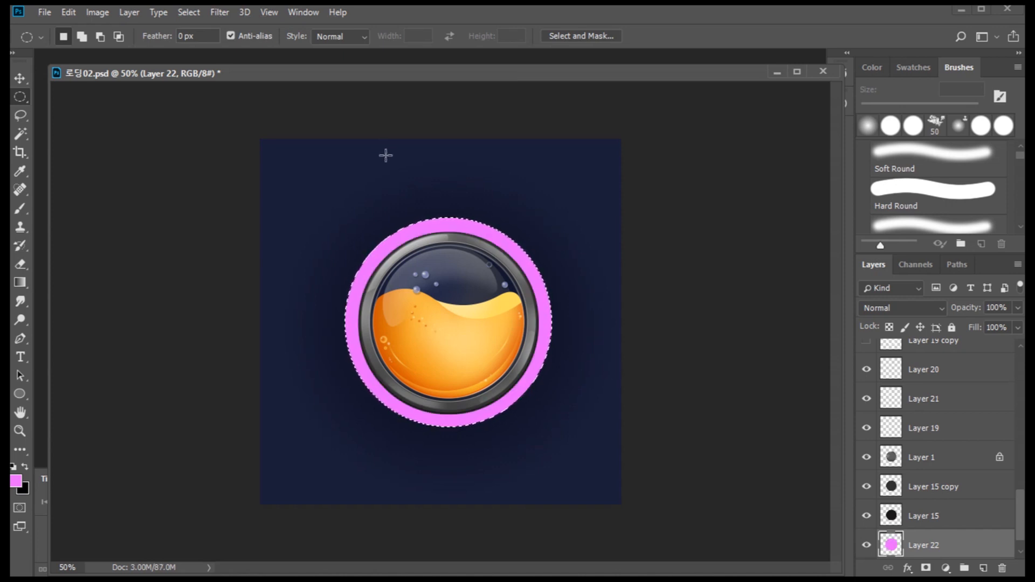
pyautogui.hotkey('ctrl', 'd')
pyautogui.hotkey('ctrl', 'z')
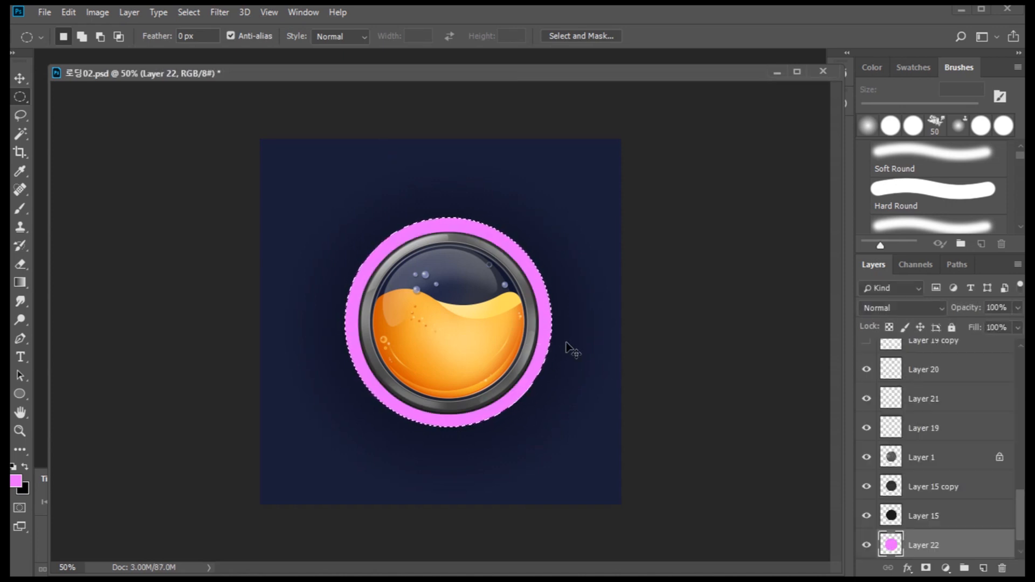
pyautogui.hotkey('ctrl', 'd')
pyautogui.press('Delete')
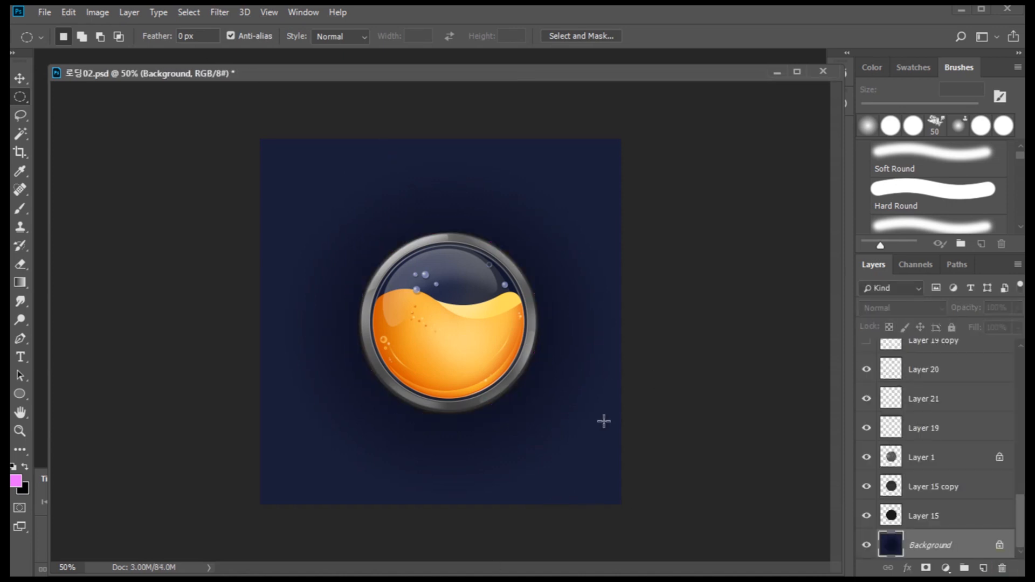
# - Create a layer beneath Layer 15, fill a circle slightly larger than the rim with pink, and centre it behind the icon
pyautogui.click(924, 516)
pyautogui.keyDown('ctrl'); pyautogui.click(984, 567); pyautogui.keyUp('ctrl')
pyautogui.moveTo(354, 227); pyautogui.dragTo(584, 427)
pyautogui.hotkey('alt', 'Delete')
pyautogui.hotkey('ctrl', 'd')
pyautogui.hotkey('ctrl', 'Up')
pyautogui.hotkey('ctrl', 'Up')
pyautogui.hotkey('ctrl', 'Up')
pyautogui.hotkey('ctrl', 'Up')
pyautogui.hotkey('ctrl', 'Up')
pyautogui.hotkey('ctrl', 'Left')
pyautogui.hotkey('ctrl', 'Left')
# - Load the pink circle as a selection, feather it and delete its interior to leave a thin glowing ring, and deselect
pyautogui.keyDown('ctrl'); pyautogui.click(892, 544); pyautogui.keyUp('ctrl')
pyautogui.hotkey('shift', 'F6')
pyautogui.press('Return')
pyautogui.press('Delete')
pyautogui.hotkey('ctrl', 'd')
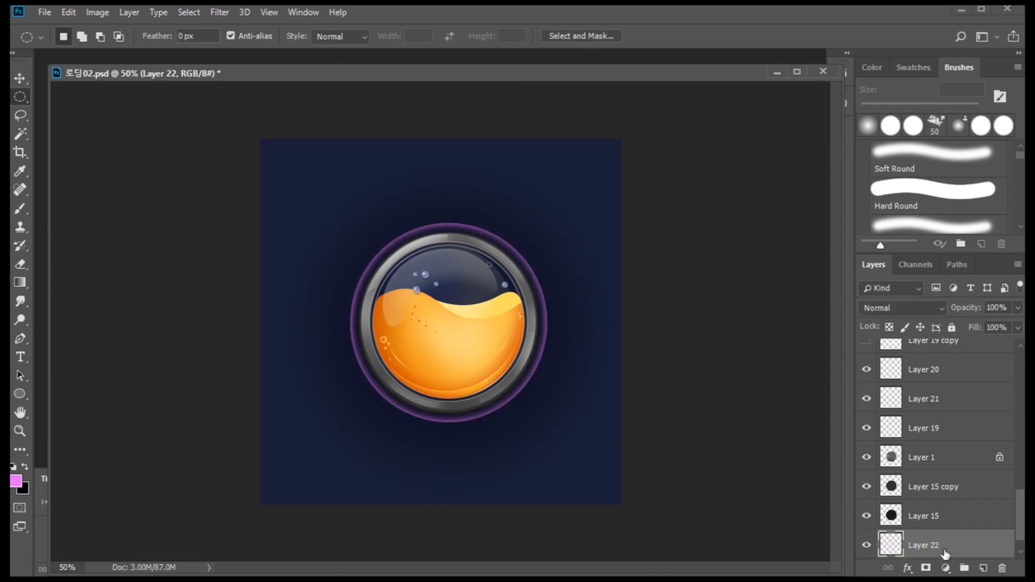
# - Create a layer beneath Layer 22 and try dabbing pink behind the icon with a hard round brush of about 500 px
pyautogui.click(983, 568)
pyautogui.press('b')
pyautogui.press(']')
pyautogui.press(']')
pyautogui.press(']')
pyautogui.press(']')
pyautogui.press(']')
pyautogui.press(']')
pyautogui.press(']')
pyautogui.press(']')
pyautogui.press(']')
pyautogui.click(448, 323)
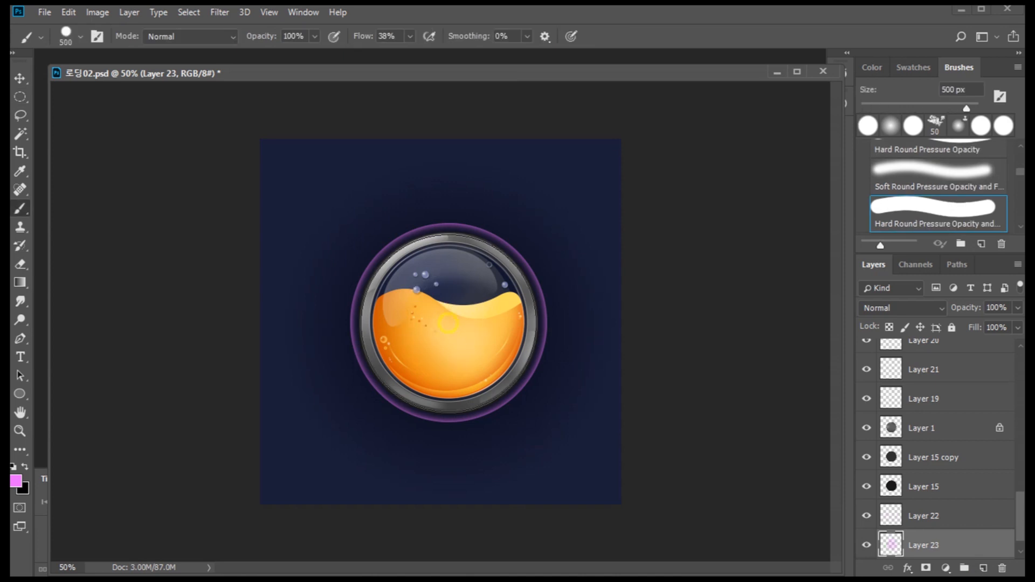
pyautogui.click(449, 321)
pyautogui.press(']')
pyautogui.click(449, 322)
pyautogui.hotkey('ctrl', 'z')
# - Switch to the Soft Round brush and dab a soft pink glow centred behind the icon on Layer 23
pyautogui.rightClick(566, 336)
pyautogui.doubleClick(481, 323)
pyautogui.press(']')
pyautogui.click(449, 322)
pyautogui.press('[')
pyautogui.press('[')
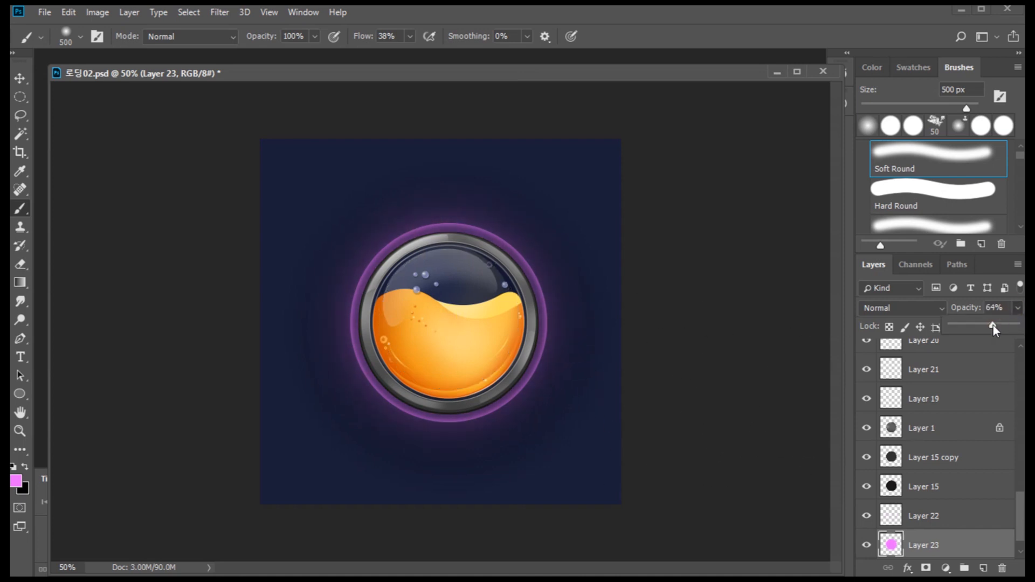
# - Lower the opacity of the pink ring on Layer 22 and set the Layer 23 glow's opacity to 42%
pyautogui.scroll(-1, 950, 515)
pyautogui.click(867, 487)
pyautogui.click(867, 487)
pyautogui.click(937, 483)
pyautogui.click(1019, 308)
pyautogui.moveTo(1010, 327); pyautogui.dragTo(986, 327)
pyautogui.click(937, 512)
pyautogui.click(1018, 308)
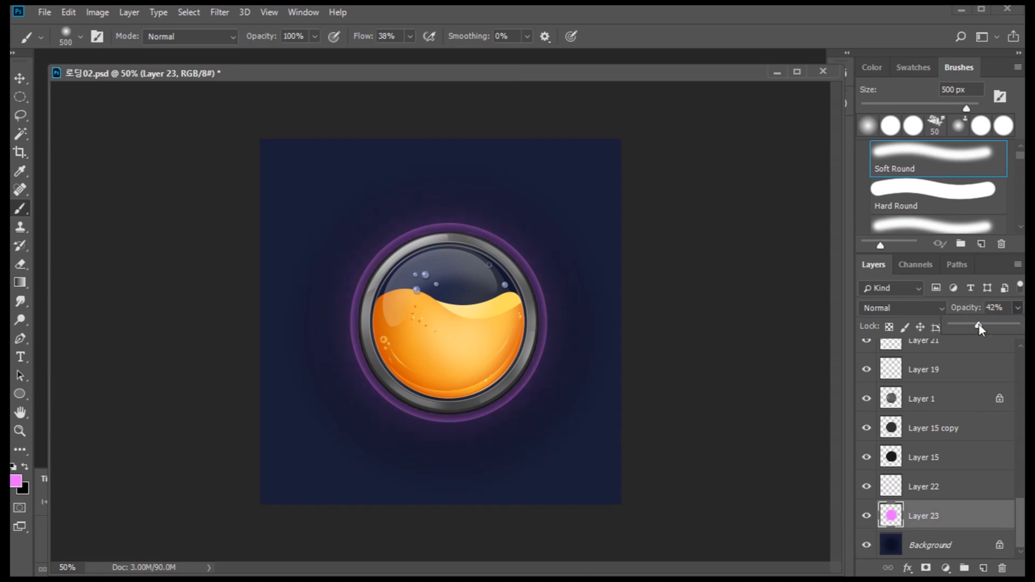
# - Create a layer above Layer 23 and draw a wavy Pen path from the canvas's upper left, behind the icon, to a lower-right loop
pyautogui.click(985, 569)
pyautogui.press('p')
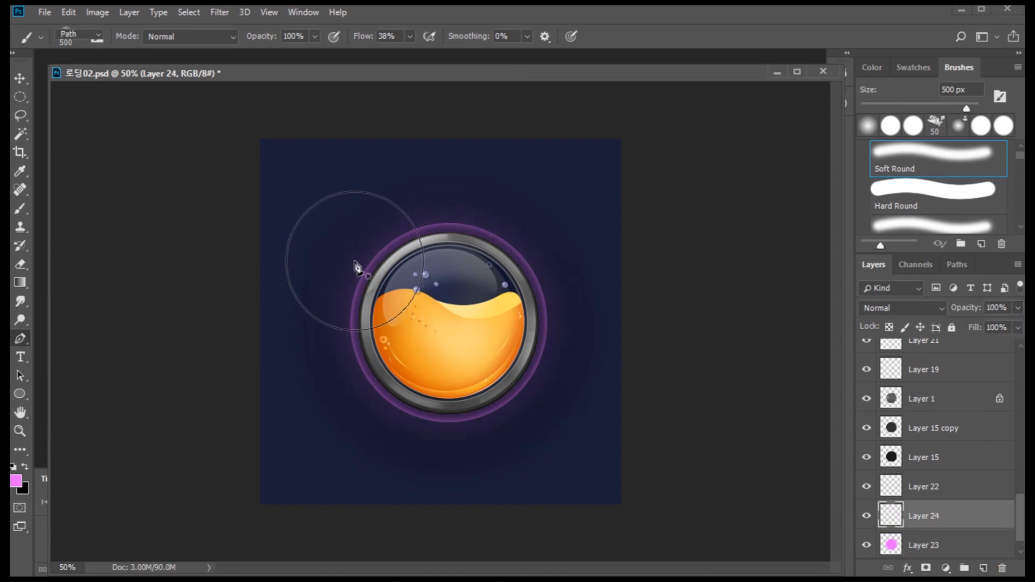
pyautogui.click(315, 209)
pyautogui.moveTo(363, 196); pyautogui.dragTo(349, 250)
pyautogui.moveTo(327, 305); pyautogui.dragTo(390, 300)
pyautogui.moveTo(450, 346); pyautogui.dragTo(419, 474)
pyautogui.moveTo(507, 473); pyautogui.dragTo(612, 395)
pyautogui.moveTo(559, 461); pyautogui.dragTo(546, 484)
pyautogui.moveTo(600, 388); pyautogui.dragTo(577, 373)
pyautogui.moveTo(463, 478); pyautogui.dragTo(411, 459)
# - Extend the path with a narrow curved loop at the canvas's upper right, redoing the misplaced anchor points
pyautogui.moveTo(566, 312); pyautogui.dragTo(645, 218)
pyautogui.moveTo(565, 205); pyautogui.dragTo(556, 304)
pyautogui.moveTo(516, 330); pyautogui.dragTo(416, 420)
pyautogui.hotkey('ctrl', 'alt', 'z')
pyautogui.hotkey('ctrl', 'alt', 'z')
pyautogui.hotkey('ctrl', 'alt', 'z')
pyautogui.moveTo(571, 271); pyautogui.dragTo(591, 236)
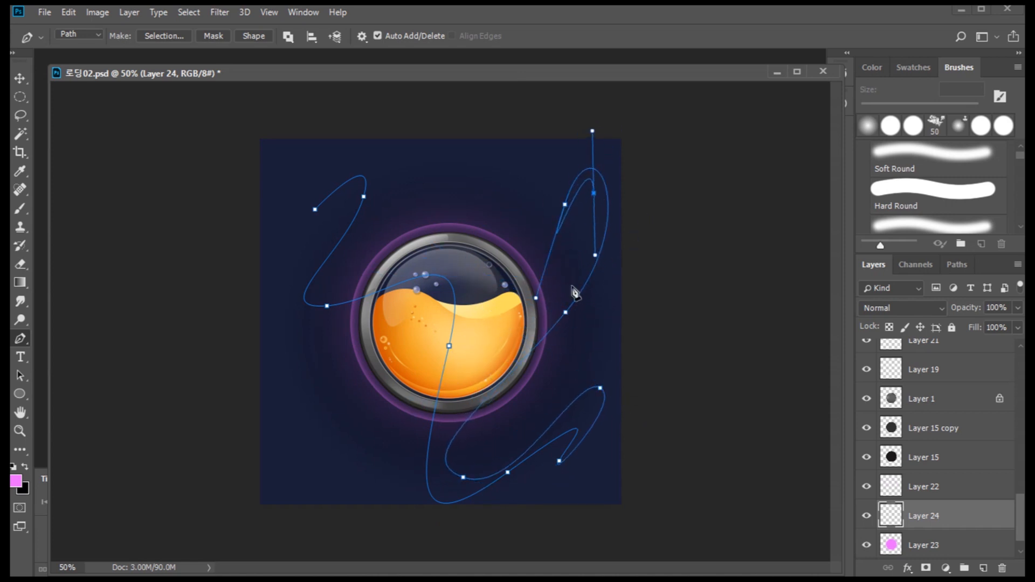
# - Continue the path in a wave above the icon and close it at its upper-left starting point
pyautogui.moveTo(479, 221); pyautogui.dragTo(504, 130)
pyautogui.moveTo(402, 231); pyautogui.dragTo(354, 288)
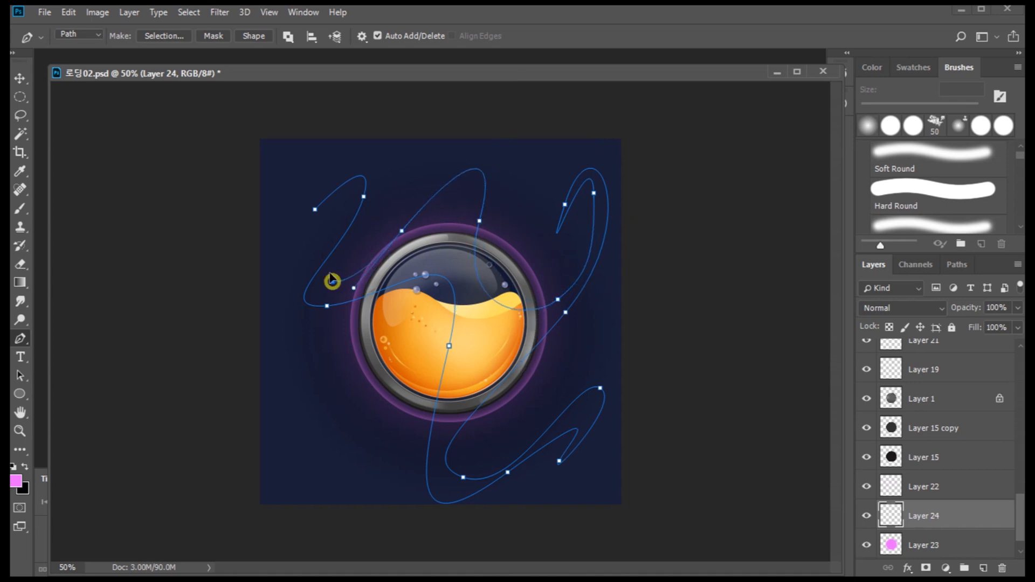
pyautogui.moveTo(373, 163); pyautogui.dragTo(248, 238)
pyautogui.hotkey('ctrl', 'alt', 'z')
pyautogui.hotkey('ctrl', 'alt', 'z')
pyautogui.moveTo(315, 209); pyautogui.dragTo(206, 329)
# - Convert the ribbon path to a selection, fill it with pink on Layer 24 and deselect
pyautogui.click(958, 266)
pyautogui.keyDown('ctrl'); pyautogui.click(872, 291); pyautogui.keyUp('ctrl')
pyautogui.click(874, 265)
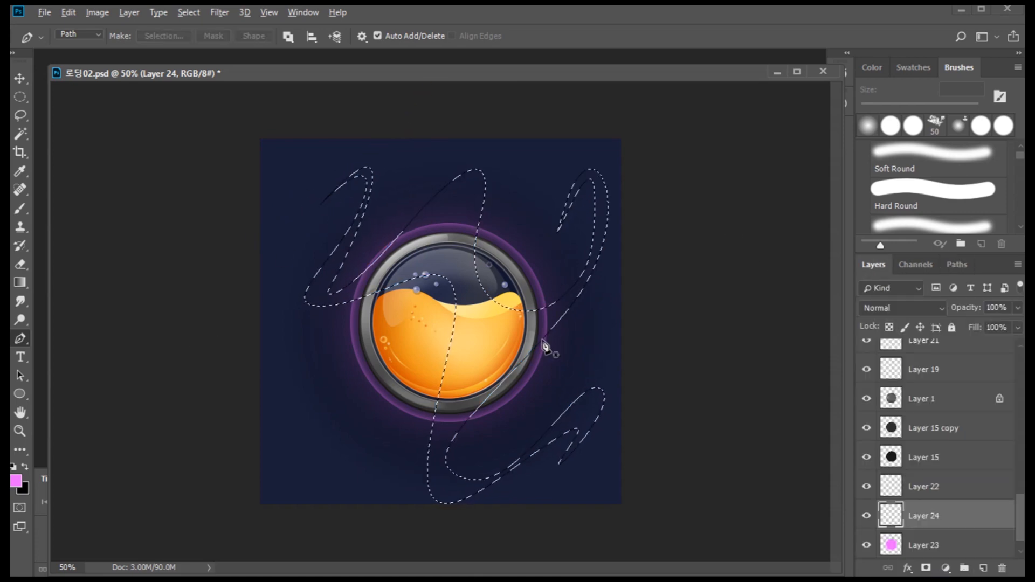
pyautogui.hotkey('alt', 'Delete')
pyautogui.hotkey('ctrl', 'd')
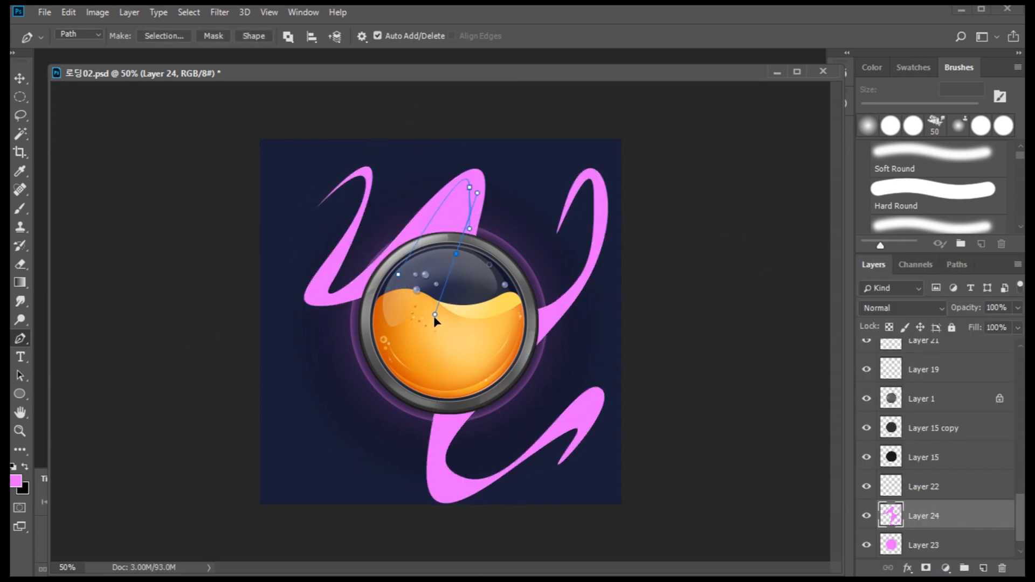
# - Convert the small loop path on the upper ribbon to a selection, and set Layer 24's opacity to 16%
pyautogui.click(959, 265)
pyautogui.click(925, 567)
pyautogui.click(874, 264)
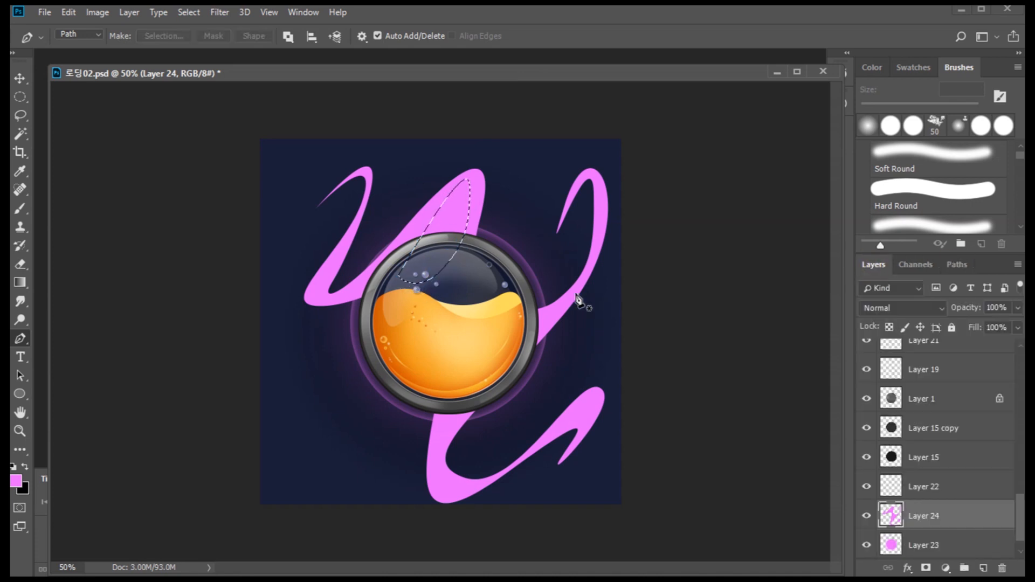
pyautogui.moveTo(1020, 310); pyautogui.dragTo(962, 328)
# - Fade parts of the ribbons on Layer 24 with a soft eraser of up to 300 px
pyautogui.press('e')
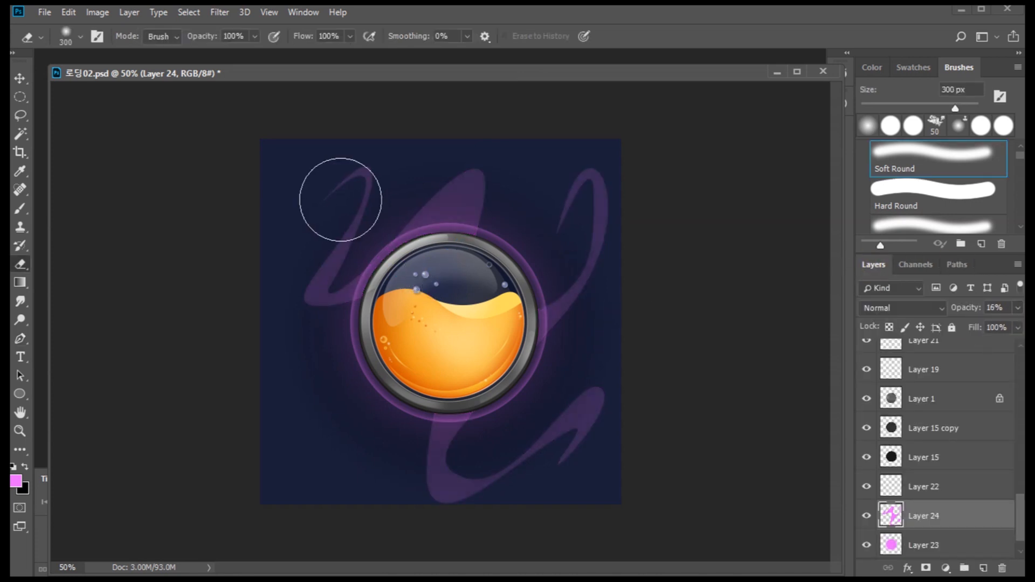
pyautogui.moveTo(584, 534); pyautogui.dragTo(679, 416)
pyautogui.press('[')
pyautogui.press('[')
pyautogui.moveTo(449, 380)
pyautogui.mouseDown()
pyautogui.moveTo(424, 377)
pyautogui.moveTo(486, 242)
pyautogui.moveTo(404, 320)
pyautogui.mouseUp()
pyautogui.press(']')
pyautogui.moveTo(528, 227)
pyautogui.mouseDown()
pyautogui.moveTo(655, 169)
pyautogui.moveTo(548, 167)
pyautogui.moveTo(657, 167)
pyautogui.moveTo(548, 251)
pyautogui.mouseUp()
pyautogui.click(1017, 307)
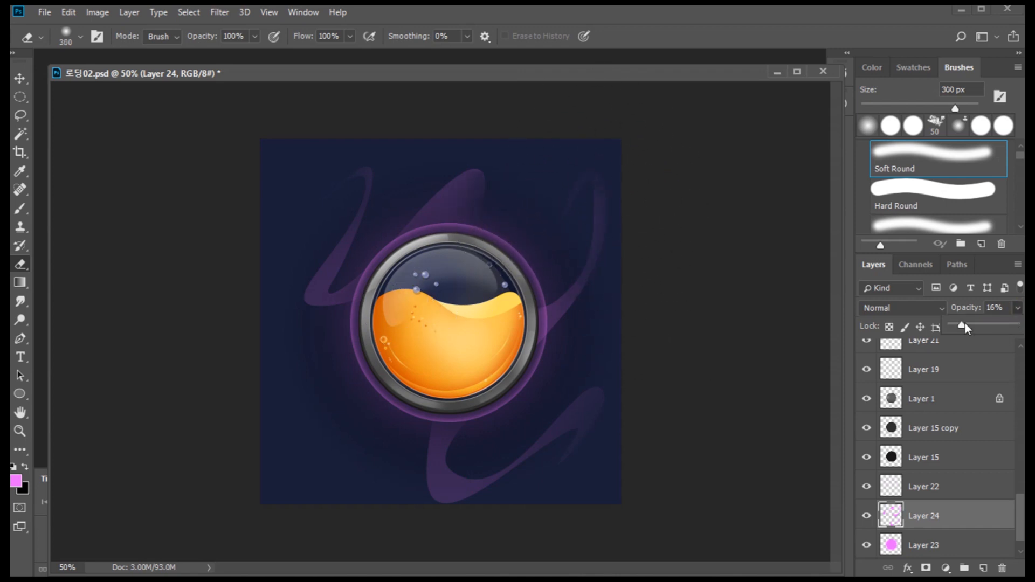
# - Add a purple Outer Glow at 81% opacity to the ribbons on Layer 24, and set the layer's opacity to 13%
pyautogui.doubleClick(892, 517)
pyautogui.click(575, 531)
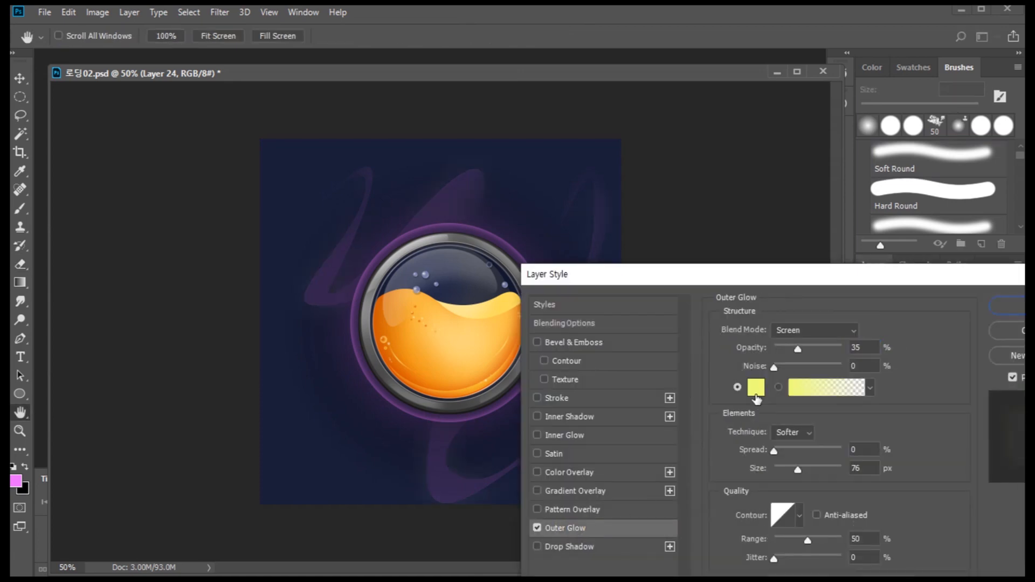
pyautogui.click(758, 385)
pyautogui.click(857, 272)
pyautogui.moveTo(814, 247); pyautogui.dragTo(867, 211)
pyautogui.click(980, 228)
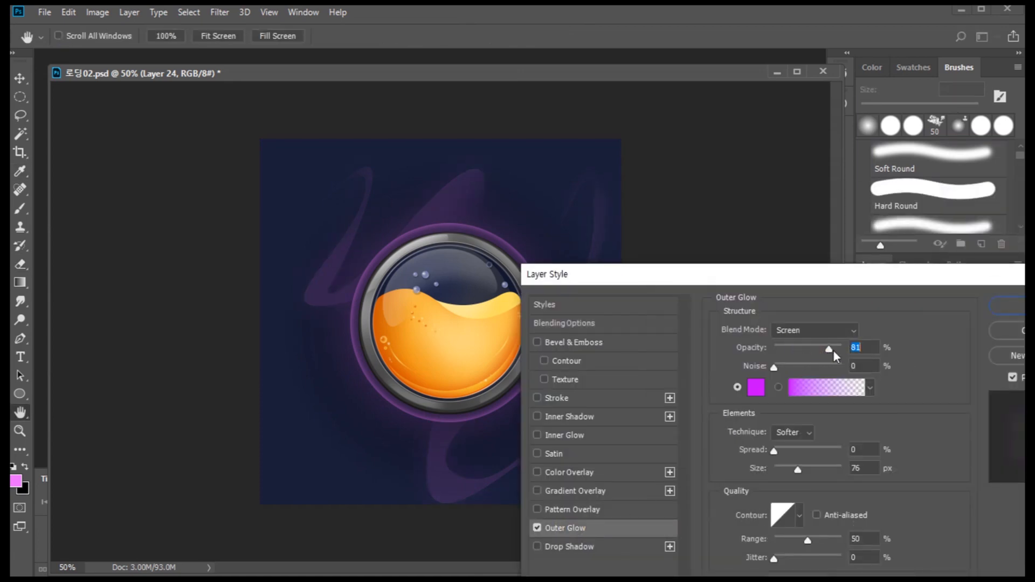
pyautogui.click(1012, 305)
pyautogui.press('e')
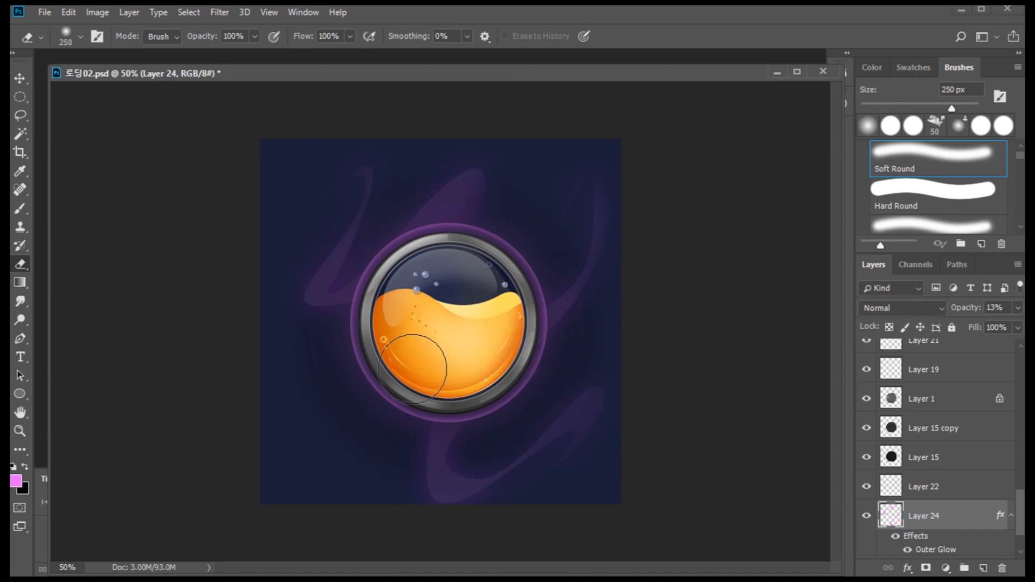
# - Duplicate Layer 22 and enlarge the copied ring slightly around the icon, with the copy's opacity at 10%
pyautogui.scroll(-2, 939, 431)
pyautogui.click(923, 517)
pyautogui.click(966, 430)
pyautogui.hotkey('ctrl', 'j')
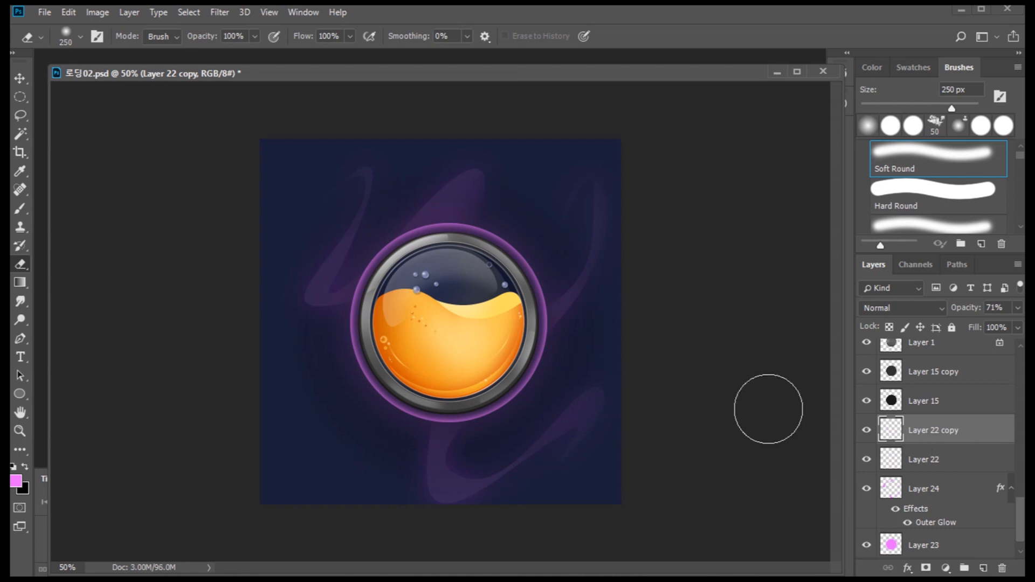
pyautogui.hotkey('ctrl', 't')
pyautogui.moveTo(550, 425); pyautogui.dragTo(567, 445)
pyautogui.press('Return')
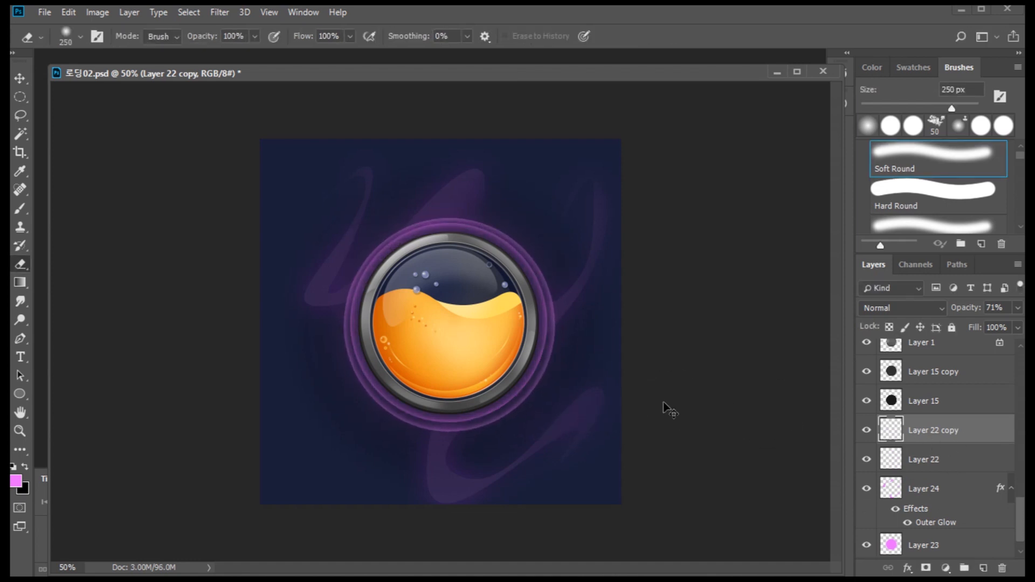
pyautogui.moveTo(1003, 319); pyautogui.dragTo(958, 328)
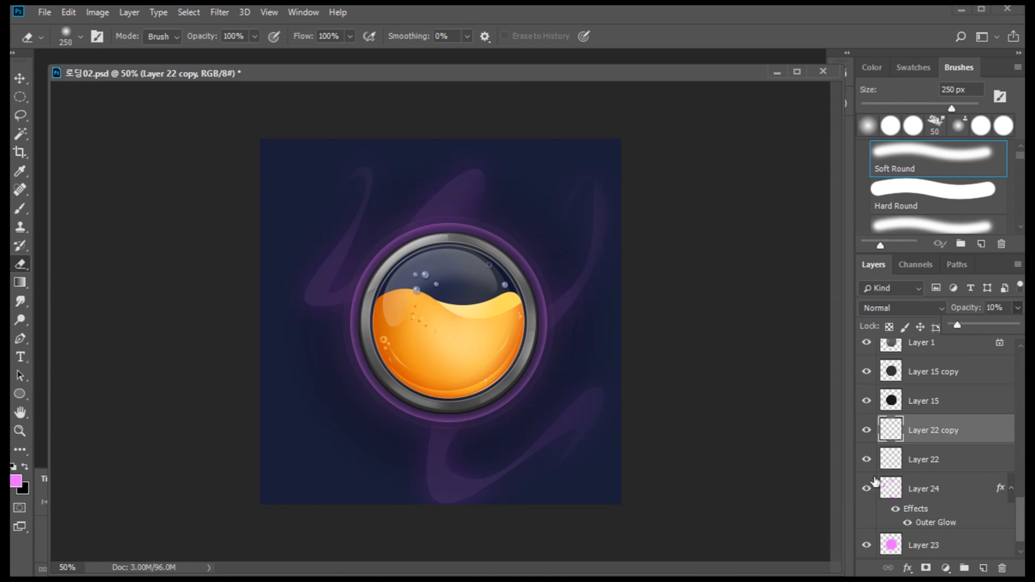
pyautogui.keyDown('ctrl'); pyautogui.click(902, 463); pyautogui.keyUp('ctrl')
pyautogui.press('Return')
# - Make a circular marquee selection just outside the purple ring and position it concentric with the icon
pyautogui.press('m')
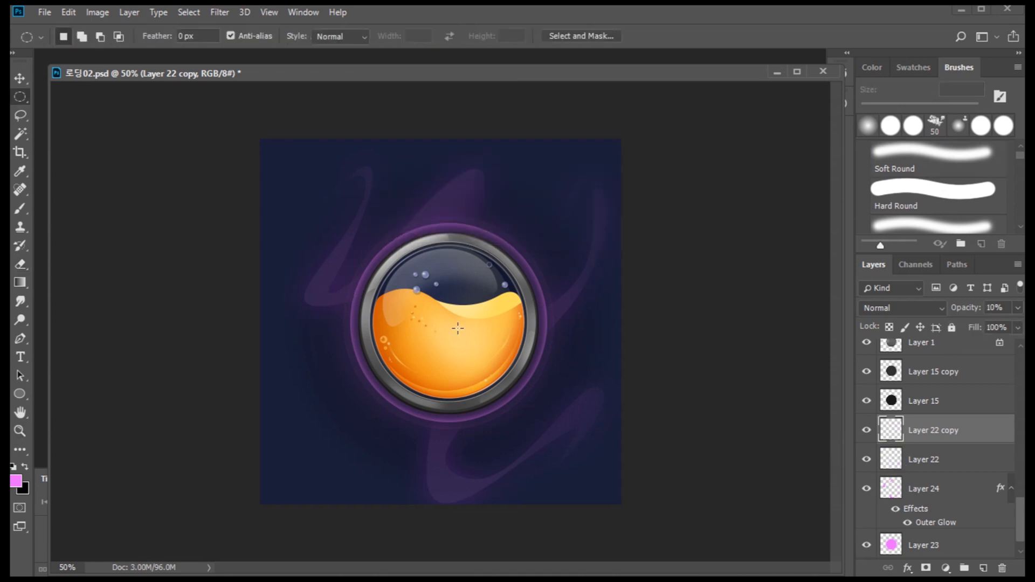
pyautogui.moveTo(347, 225)
pyautogui.mouseDown()
pyautogui.moveTo(552, 409)
pyautogui.moveTo(521, 412)
pyautogui.mouseUp()
pyautogui.hotkey('ctrl', 'd')
pyautogui.moveTo(384, 248); pyautogui.dragTo(583, 428)
pyautogui.moveTo(491, 348); pyautogui.dragTo(463, 336)
pyautogui.moveTo(340, 190); pyautogui.dragTo(541, 416)
pyautogui.moveTo(450, 293); pyautogui.dragTo(462, 324)
# - Create Layer 25 directly above Layer 23 and fill the circular selection with white
pyautogui.scroll(-1, 921, 484)
pyautogui.click(942, 516)
pyautogui.click(984, 568)
pyautogui.click(14, 467)
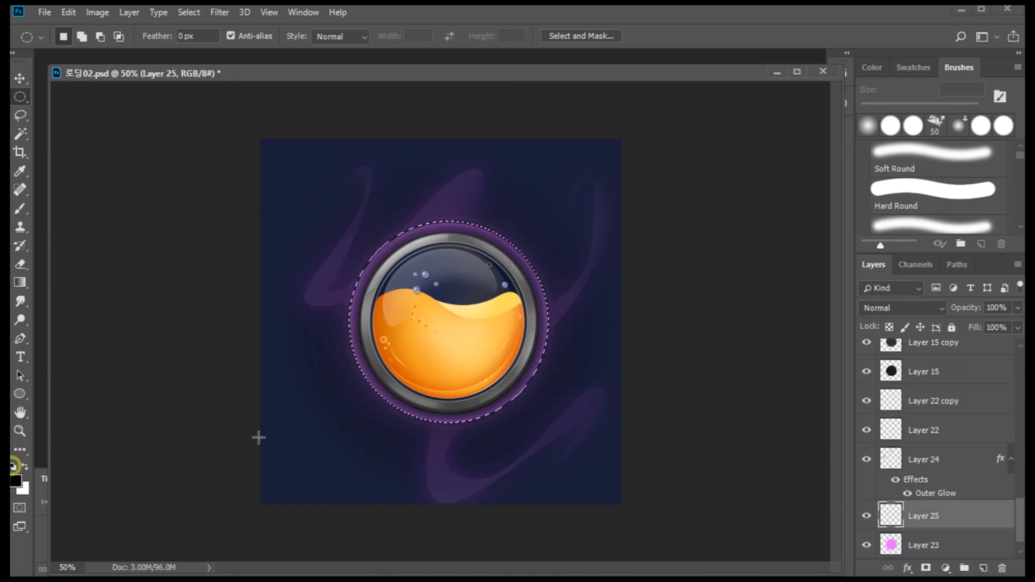
pyautogui.hotkey('ctrl', 'Delete')
# - Contract the selection by 3 pixels and delete the inside of the white circle to leave a thin ring
pyautogui.click(188, 12)
pyautogui.moveTo(196, 215)
pyautogui.click(363, 254)
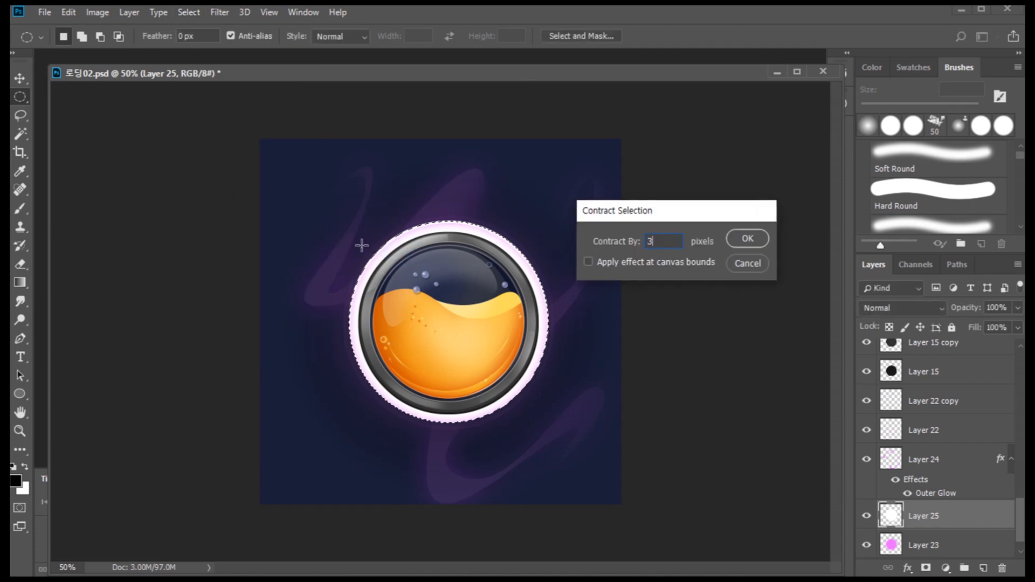
pyautogui.press('Return')
pyautogui.press('Delete')
# - Set Layer 25's opacity to 53%, adjust the thin white ring with Free Transform and deselect
pyautogui.moveTo(1009, 320); pyautogui.dragTo(980, 327)
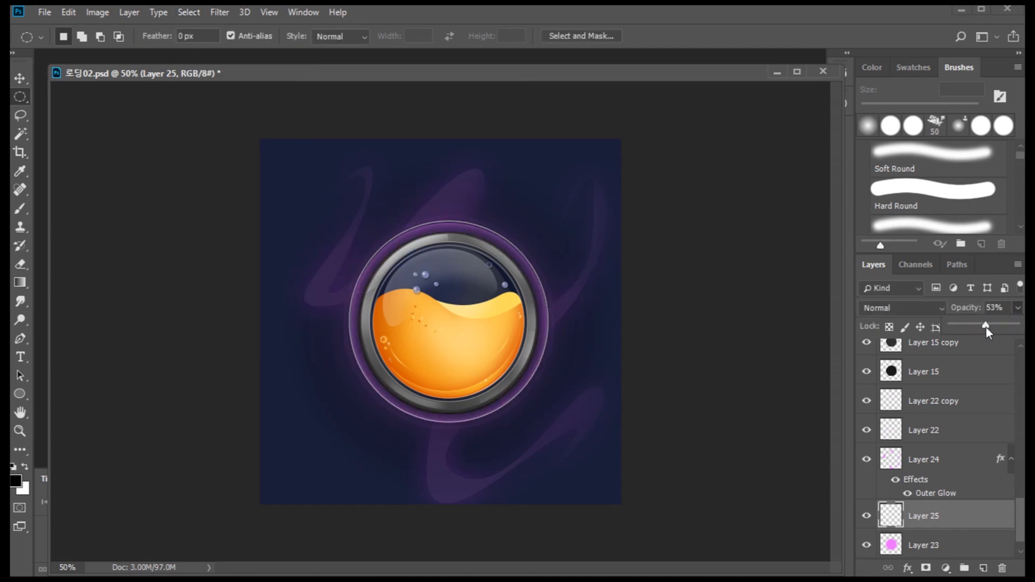
pyautogui.hotkey('ctrl', 't')
pyautogui.press('Return')
pyautogui.press('z')
pyautogui.click(552, 323)
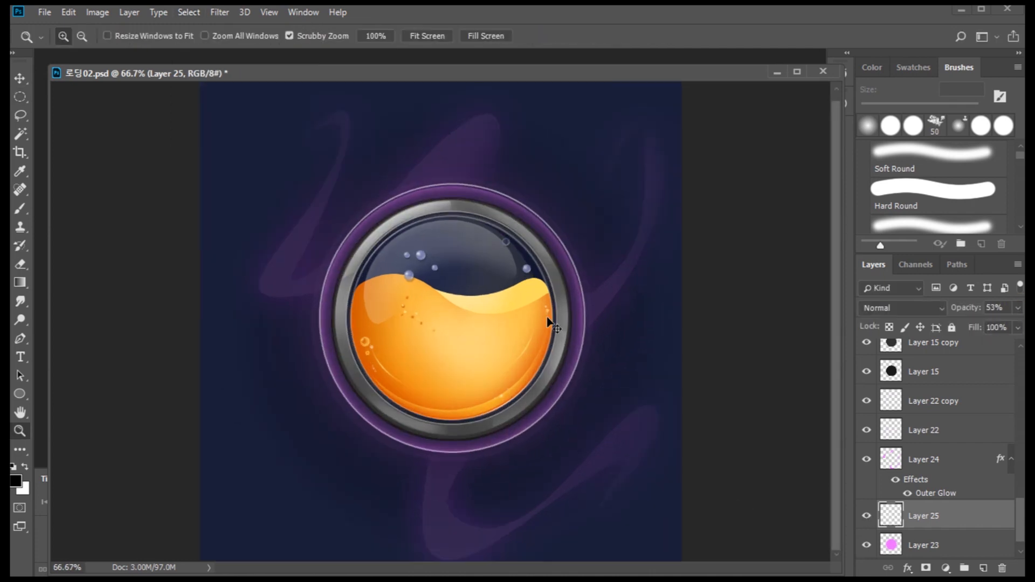
pyautogui.hotkey('ctrl', 'd')
pyautogui.keyDown('alt'); pyautogui.click(469, 349); pyautogui.keyUp('alt')
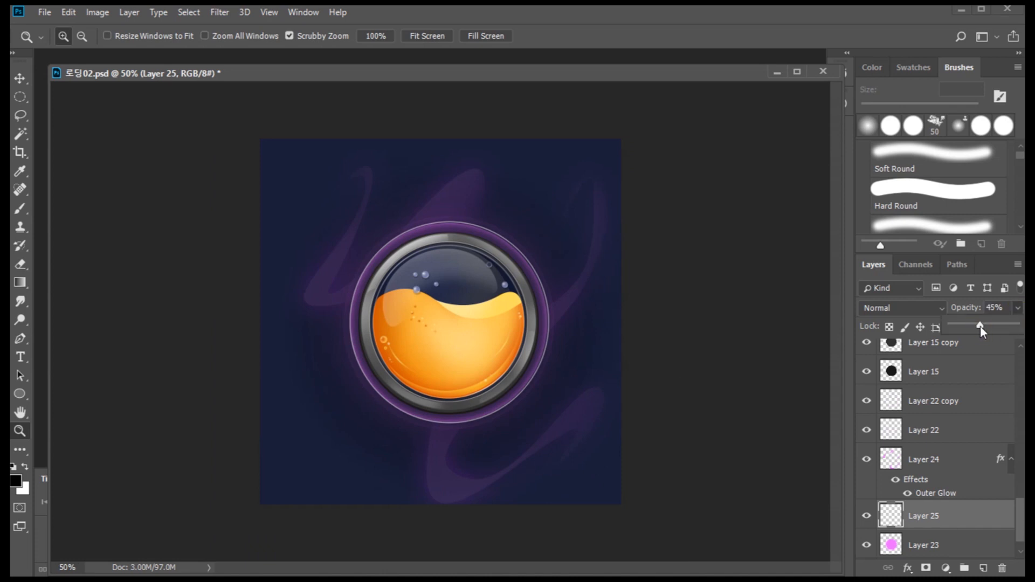
# - Thicken Layer 25's white ring by expanding its loaded selection and filling it, then set the layer's opacity to 45%
pyautogui.keyDown('ctrl'); pyautogui.click(891, 516); pyautogui.keyUp('ctrl')
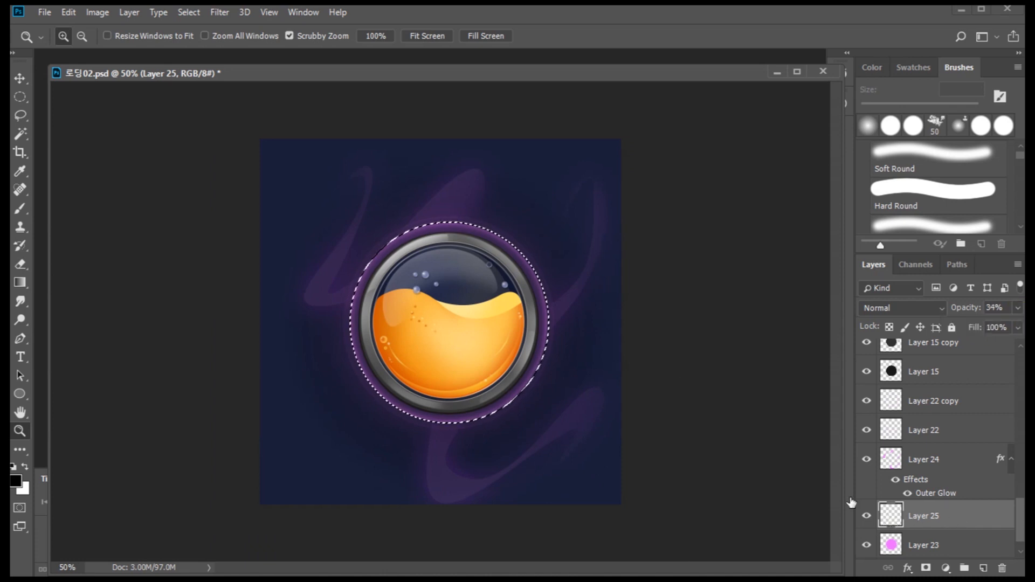
pyautogui.click(189, 12)
pyautogui.moveTo(255, 223)
pyautogui.click(349, 240)
pyautogui.press('Return')
pyautogui.hotkey('ctrl', 'd')
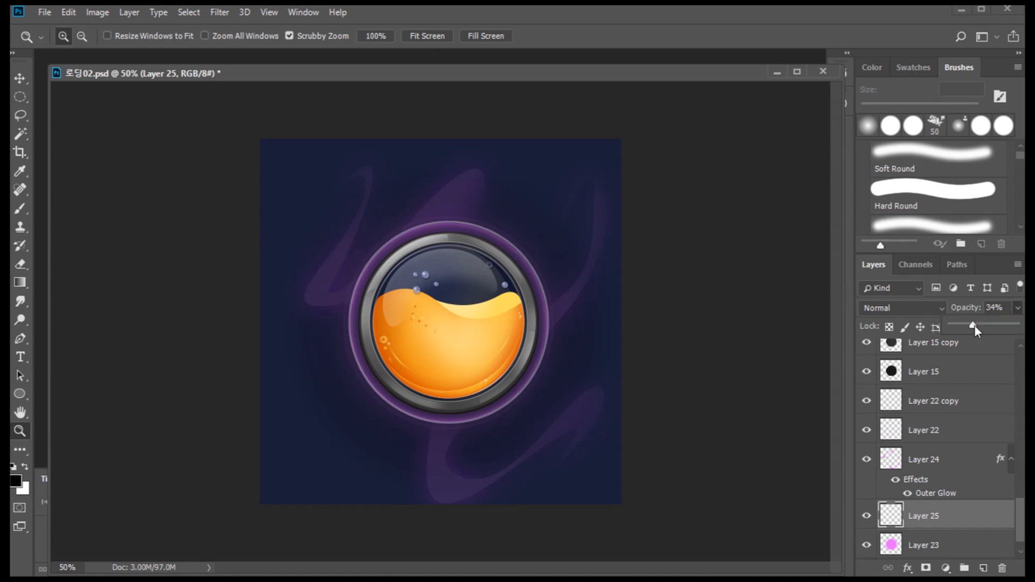
pyautogui.moveTo(979, 327); pyautogui.dragTo(981, 327)
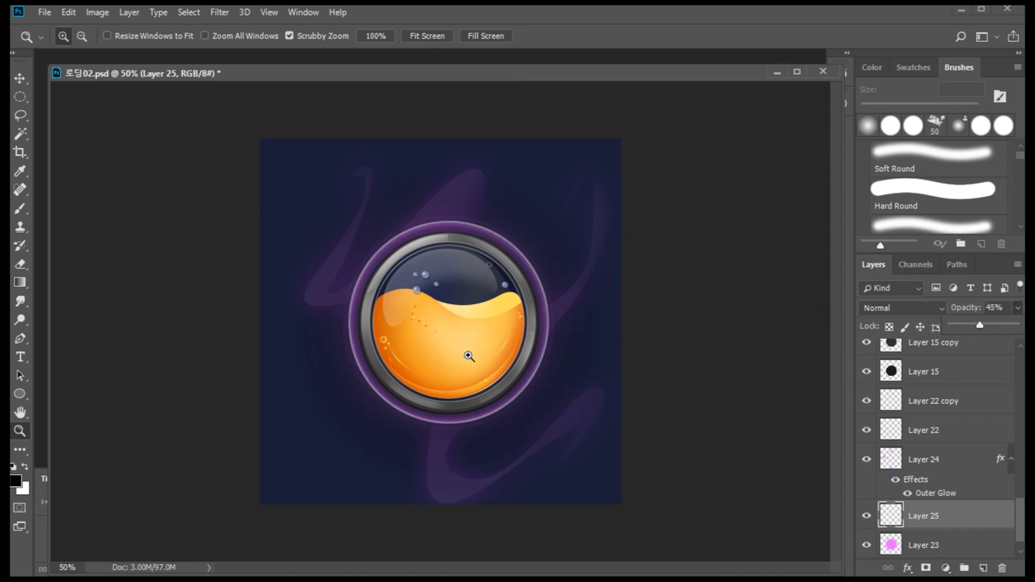
# - Create Layer 26 above Layer 25 and paint small soft #df4aff dots around the icon and ribbons
pyautogui.press('b')
pyautogui.click(985, 569)
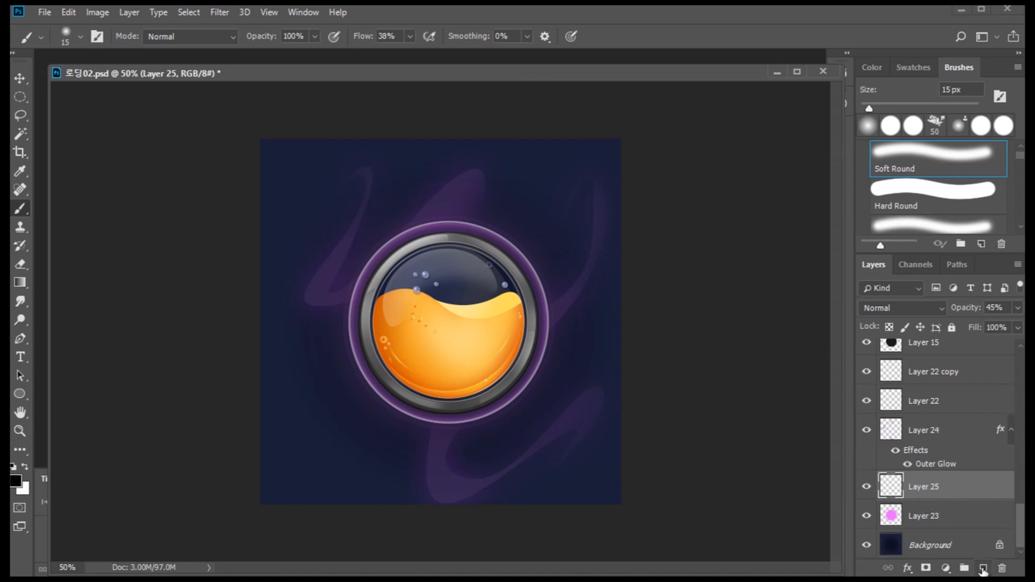
pyautogui.click(16, 482)
pyautogui.click(374, 258)
pyautogui.click(803, 238)
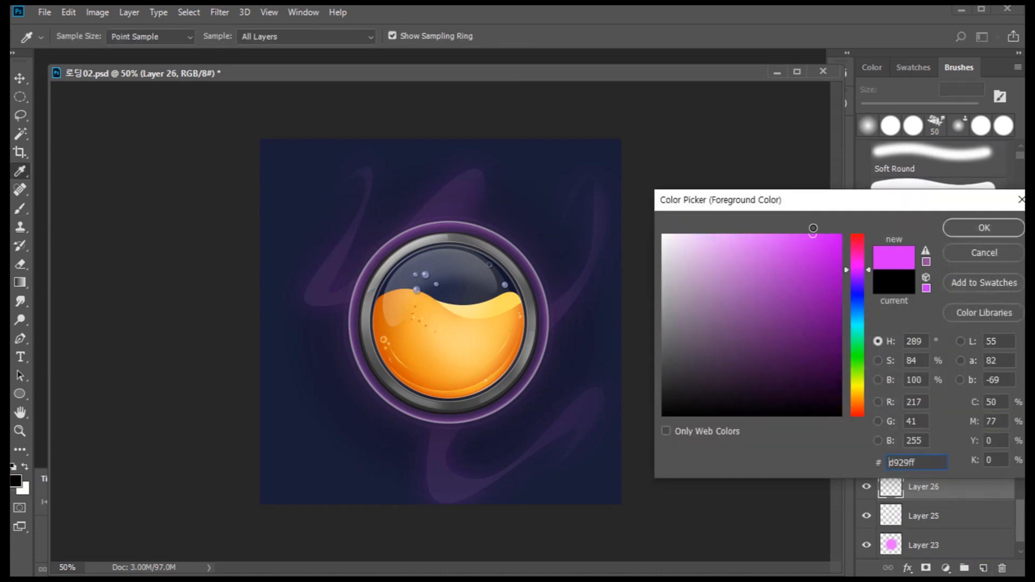
pyautogui.press('Return')
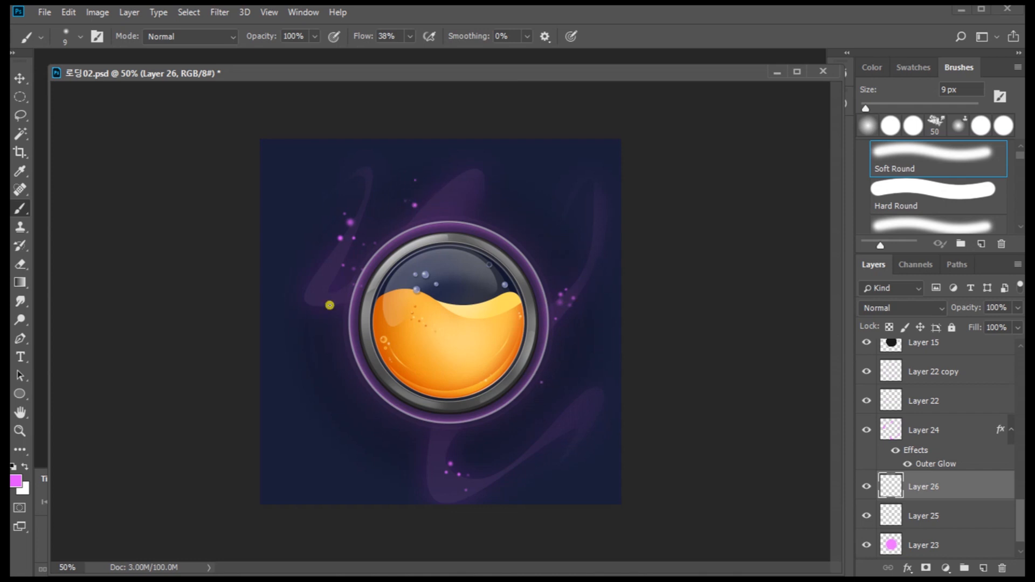
# - Add the text "78%" on a new layer above Layer 16, over the orange liquid
pyautogui.scroll(-1, 947, 494)
pyautogui.moveTo(1019, 513); pyautogui.dragTo(1019, 352)
pyautogui.click(960, 357)
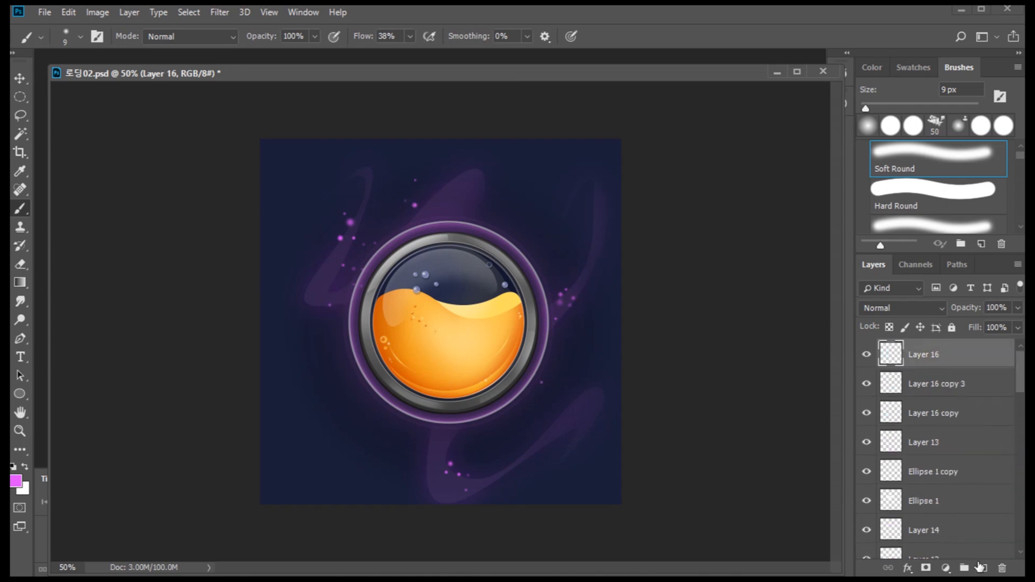
pyautogui.click(982, 567)
pyautogui.press('t')
pyautogui.click(426, 353)
pyautogui.write('78%')
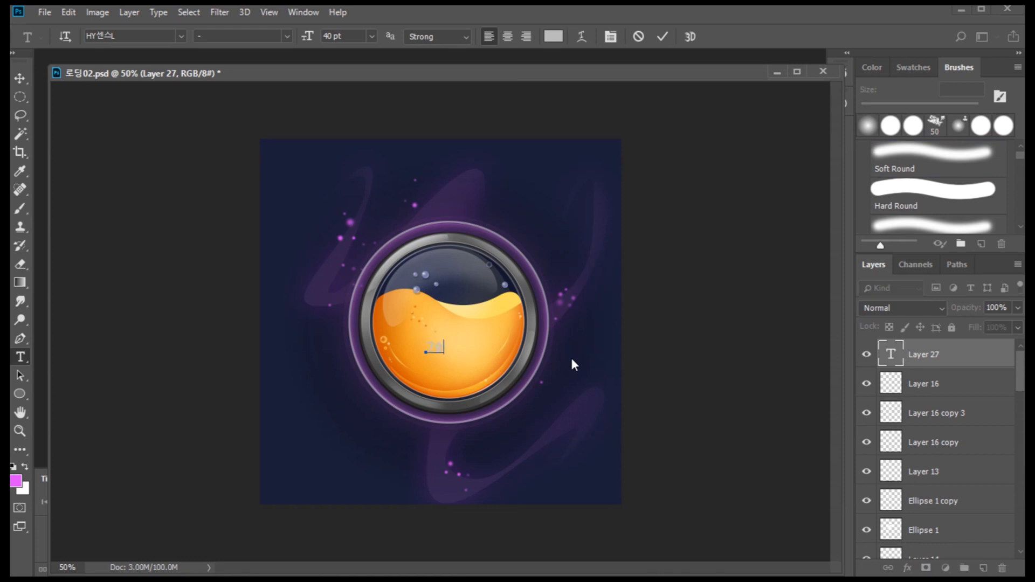
# - Set the 78% text to 72 pt in the 카페24 아네모네 font
pyautogui.hotkey('ctrl', 'a')
pyautogui.click(371, 36)
pyautogui.click(361, 256)
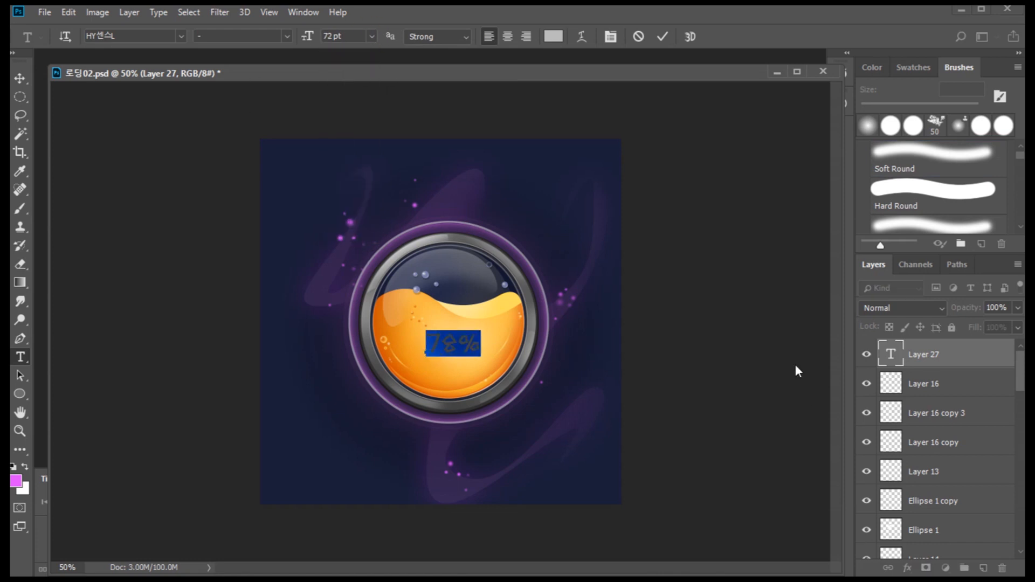
pyautogui.click(181, 37)
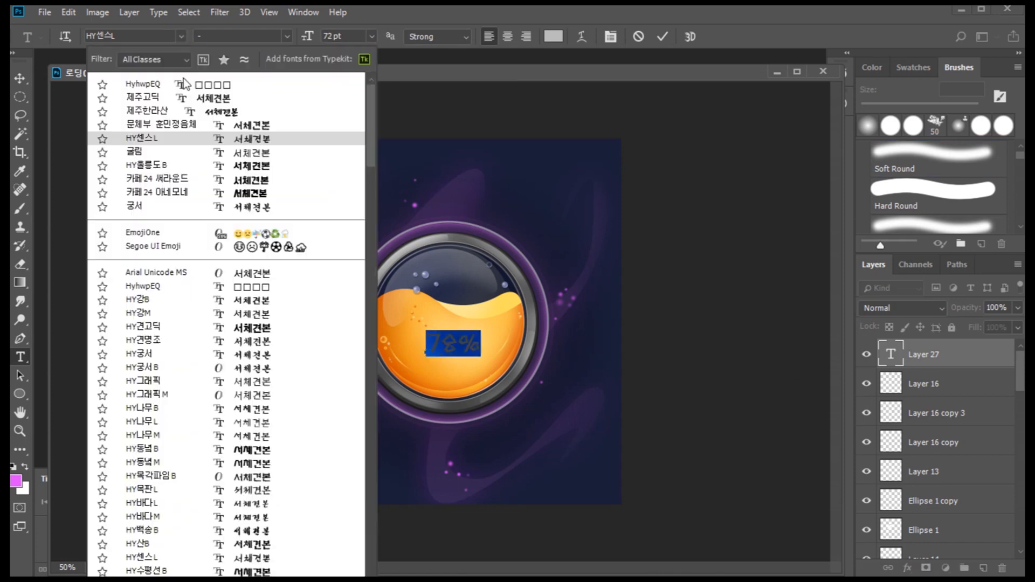
pyautogui.click(164, 193)
pyautogui.click(934, 351)
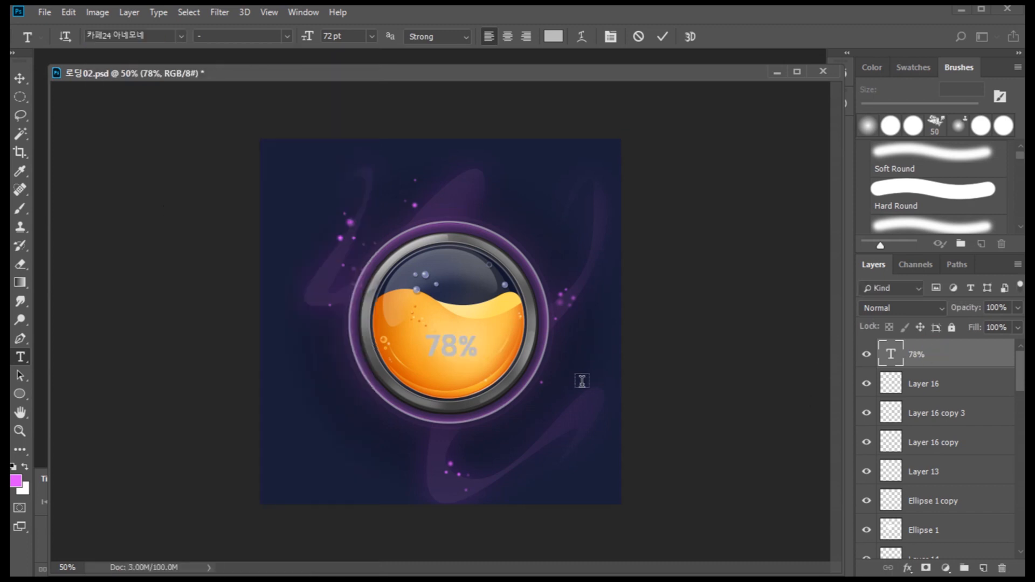
# - Recolour the 78% text white
pyautogui.click(472, 345)
pyautogui.hotkey('ctrl', 'a')
pyautogui.click(554, 36)
pyautogui.moveTo(716, 267); pyautogui.dragTo(660, 231)
pyautogui.click(983, 228)
pyautogui.hotkey('ctrl', 'Return')
# - Recolour the 78% text dark brown and set its layer's opacity to 80%
pyautogui.moveTo(478, 345); pyautogui.dragTo(424, 345)
pyautogui.click(16, 481)
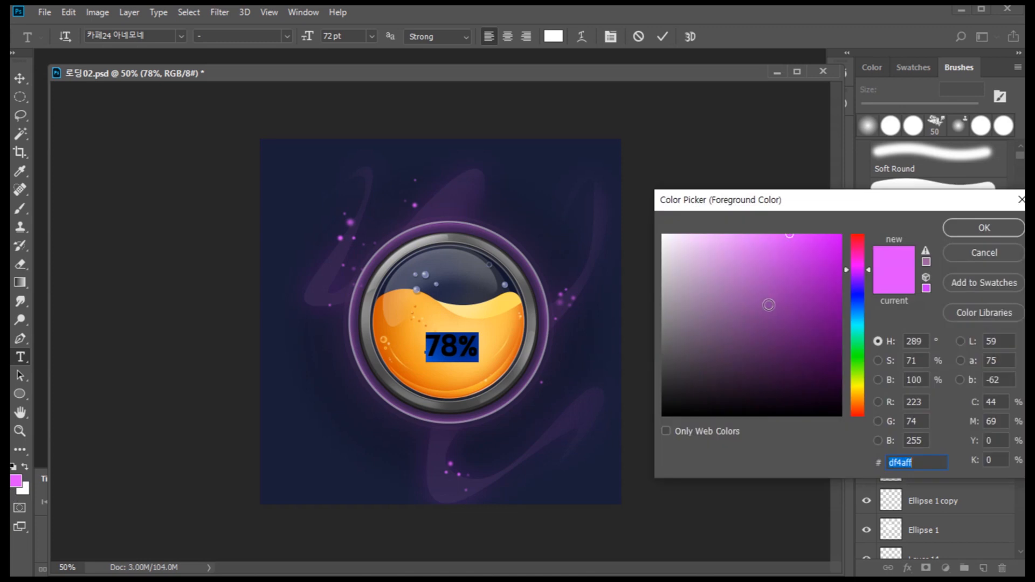
pyautogui.click(380, 321)
pyautogui.click(984, 228)
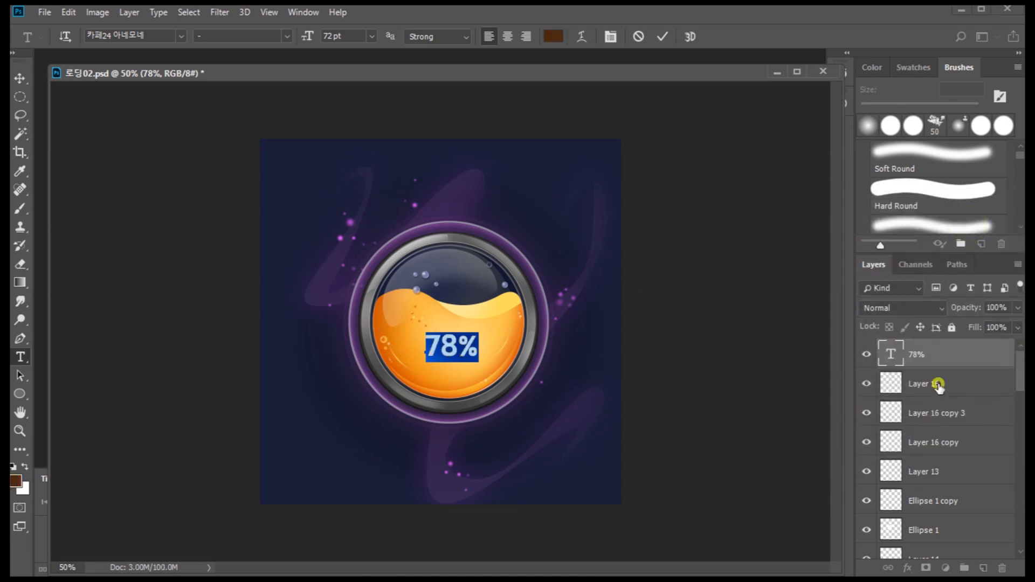
pyautogui.click(933, 383)
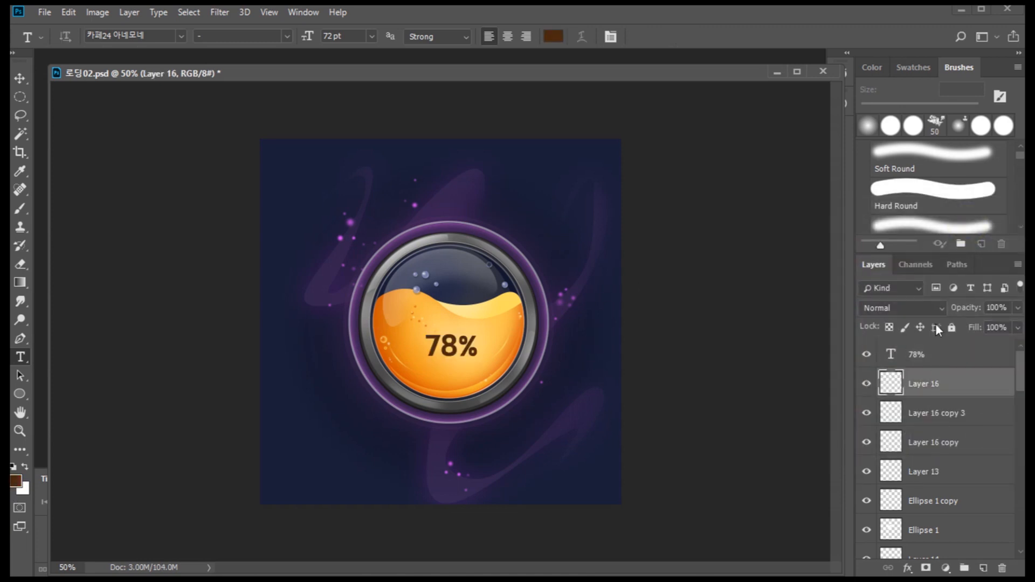
pyautogui.click(960, 354)
pyautogui.moveTo(999, 328); pyautogui.dragTo(1004, 328)
# - Copy the 78% text below the icon and replace the copy's wording with "LOADING..."
pyautogui.click(954, 382)
pyautogui.keyDown('ctrl'); pyautogui.keyDown('alt'); pyautogui.moveTo(453, 352); pyautogui.dragTo(401, 466); pyautogui.keyUp('alt'); pyautogui.keyUp('ctrl')
pyautogui.moveTo(374, 461); pyautogui.dragTo(434, 457)
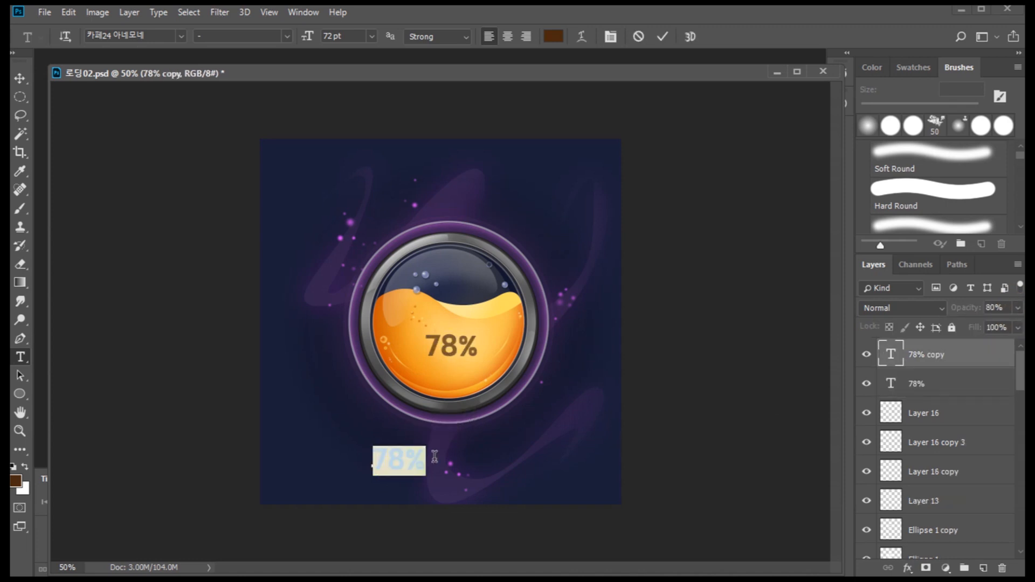
pyautogui.write('LOADING')
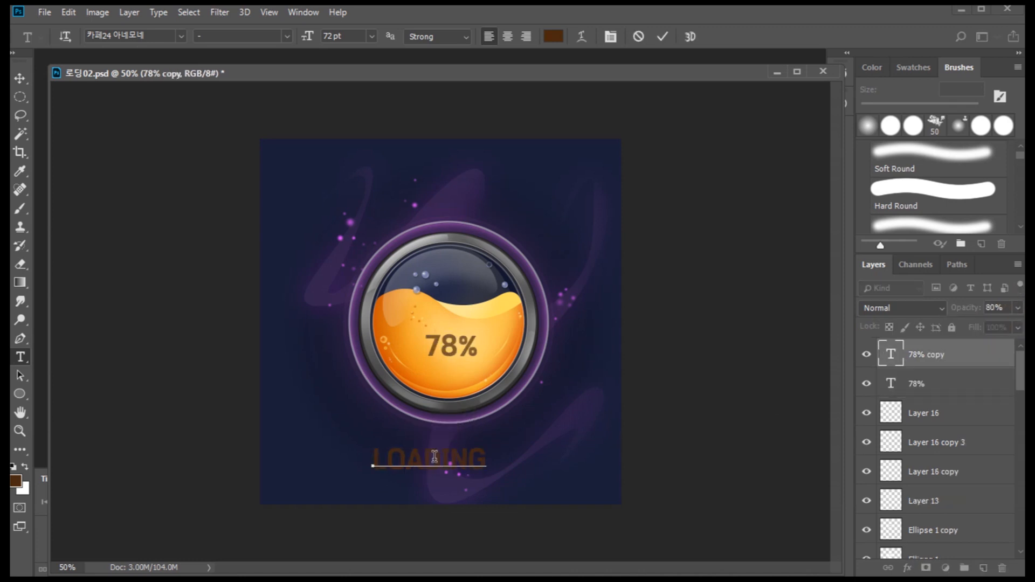
pyautogui.write('...')
# - Format the LOADING... text in white (ffffff) at 60 pt
pyautogui.hotkey('ctrl', 'a')
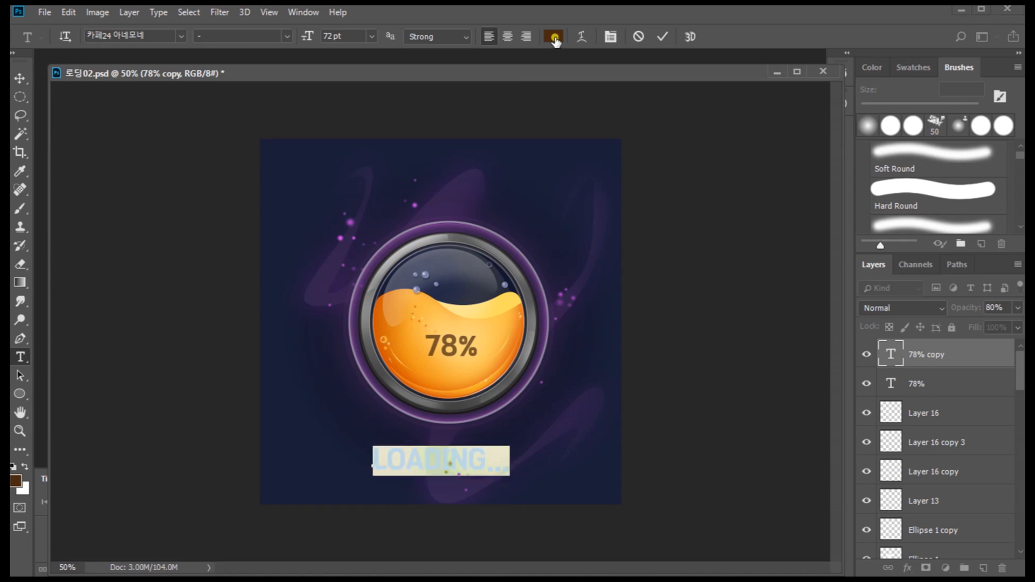
pyautogui.click(553, 36)
pyautogui.write('ffffff')
pyautogui.click(978, 232)
pyautogui.click(372, 36)
pyautogui.click(357, 230)
pyautogui.click(942, 355)
# - Move the LOADING... text under the icon and insert spaces between its characters
pyautogui.keyDown('ctrl'); pyautogui.moveTo(418, 459); pyautogui.dragTo(446, 452); pyautogui.keyUp('ctrl')
pyautogui.click(414, 456)
pyautogui.click(433, 457)
pyautogui.click(456, 457)
pyautogui.click(477, 457)
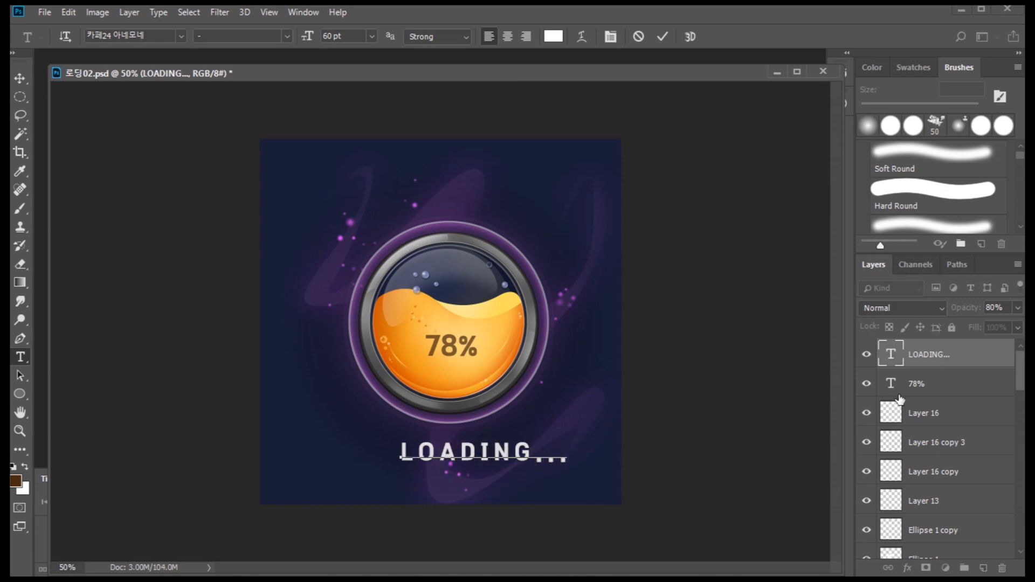
pyautogui.click(926, 383)
# - Reduce the spaced LOADING... text to about 37.43 pt and centre it beneath the icon
pyautogui.keyDown('ctrl'); pyautogui.moveTo(478, 456); pyautogui.dragTo(453, 458); pyautogui.keyUp('ctrl')
pyautogui.click(398, 459)
pyautogui.hotkey('ctrl', 'a')
pyautogui.click(372, 36)
pyautogui.click(354, 215)
pyautogui.click(940, 356)
pyautogui.hotkey('ctrl', 't')
pyautogui.moveTo(441, 450); pyautogui.dragTo(484, 456)
pyautogui.press('Return')
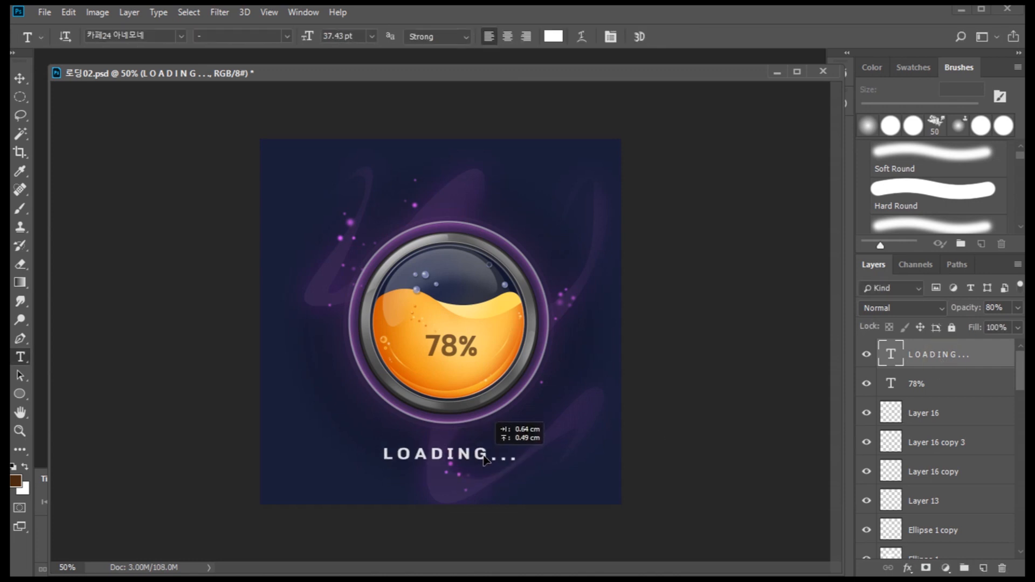
# - Select the purple dots overlapping the LOADING... text and shift them slightly lower, clear of the letters
pyautogui.press('z')
pyautogui.keyDown('ctrl'); pyautogui.click(451, 465); pyautogui.keyUp('ctrl')
pyautogui.press('m')
pyautogui.moveTo(428, 430); pyautogui.dragTo(507, 508)
pyautogui.hotkey('ctrl', 'd')
pyautogui.press('z')
pyautogui.keyDown('ctrl'); pyautogui.moveTo(491, 459); pyautogui.dragTo(492, 459); pyautogui.keyUp('ctrl')
# - Darken the navy Background layer with a Levels adjustment
pyautogui.scroll(-5, 939, 486)
pyautogui.click(939, 540)
pyautogui.hotkey('ctrl', 'l')
pyautogui.moveTo(769, 535); pyautogui.dragTo(786, 544)
pyautogui.click(907, 402)
# - Set Layer 25's opacity to 42% and Layer 23's opacity to 30%
pyautogui.keyDown('ctrl'); pyautogui.click(490, 416); pyautogui.keyUp('ctrl')
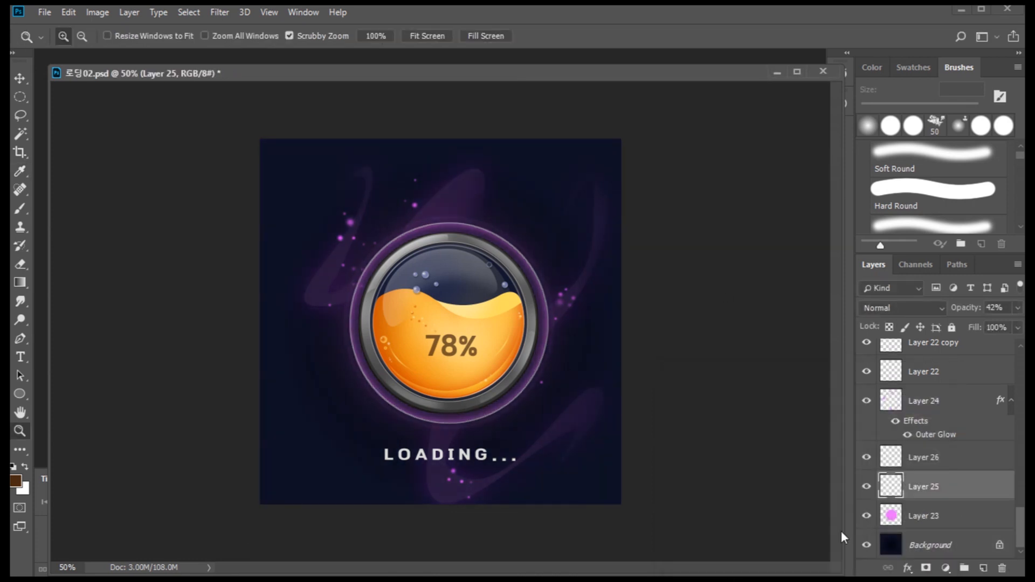
pyautogui.click(927, 516)
pyautogui.click(1018, 308)
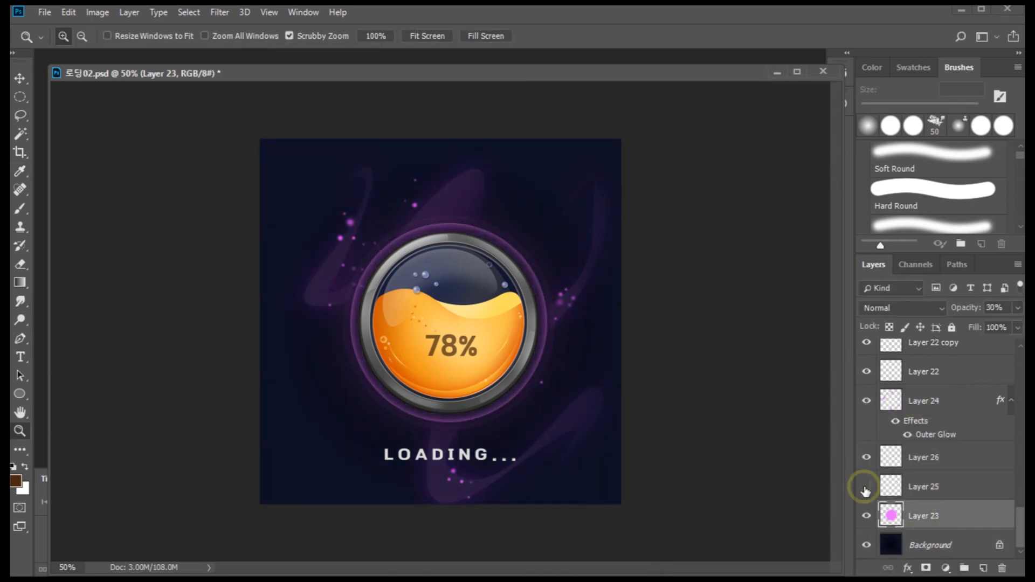
# - Add a purple Outer Glow to Layer 26 at 66% opacity and 76 px size, using Screen blending
pyautogui.doubleClick(871, 457)
pyautogui.click(565, 527)
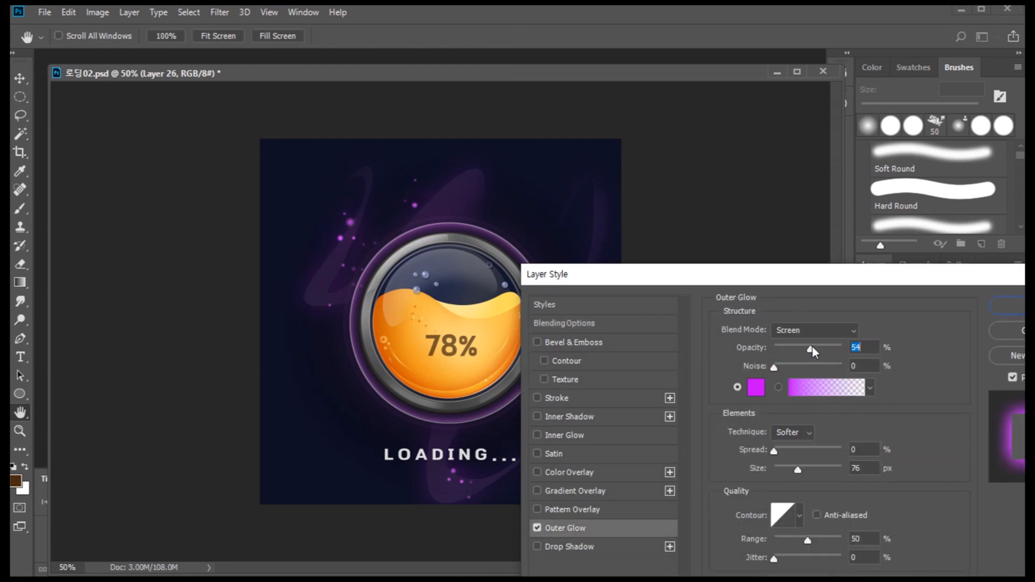
pyautogui.moveTo(813, 346); pyautogui.dragTo(838, 348)
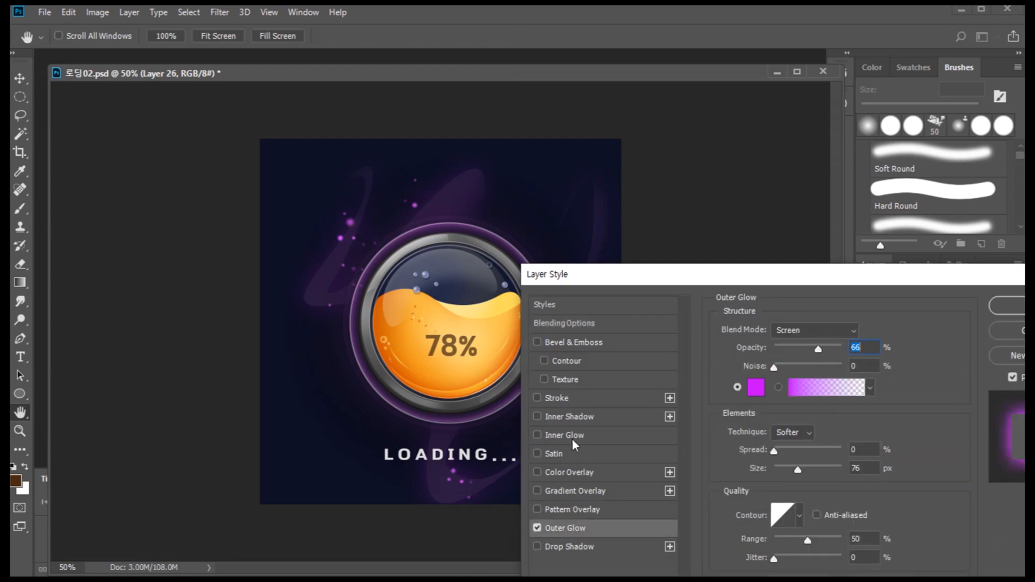
pyautogui.click(537, 436)
pyautogui.click(1009, 305)
pyautogui.doubleClick(962, 401)
# - Create a new layer directly above Layer 23 and set up the Brush with a light purple foreground colour
pyautogui.click(933, 543)
pyautogui.click(984, 568)
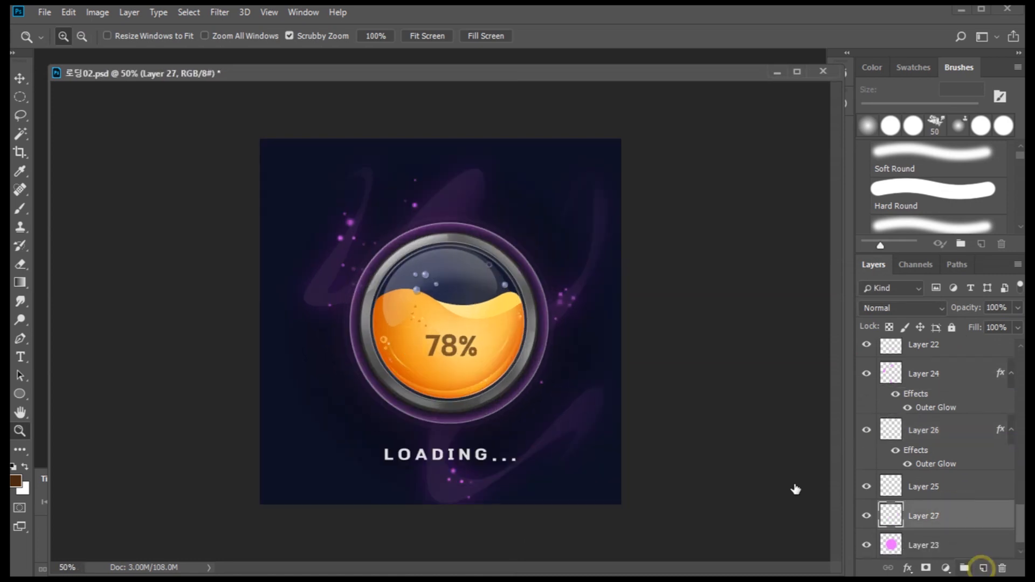
pyautogui.press('b')
pyautogui.click(16, 481)
pyautogui.click(855, 275)
pyautogui.click(780, 231)
pyautogui.click(984, 228)
# - Try dabbing a soft purple glow on the ribbon above the icon, enlarging the Soft Round brush to 250 px
pyautogui.press(']')
pyautogui.press(']')
pyautogui.press(']')
pyautogui.press(']')
pyautogui.press(']')
pyautogui.press(']')
pyautogui.press(']')
pyautogui.press(']')
pyautogui.press(']')
pyautogui.press(']')
pyautogui.press(']')
pyautogui.press(']')
pyautogui.press(']')
pyautogui.press(']')
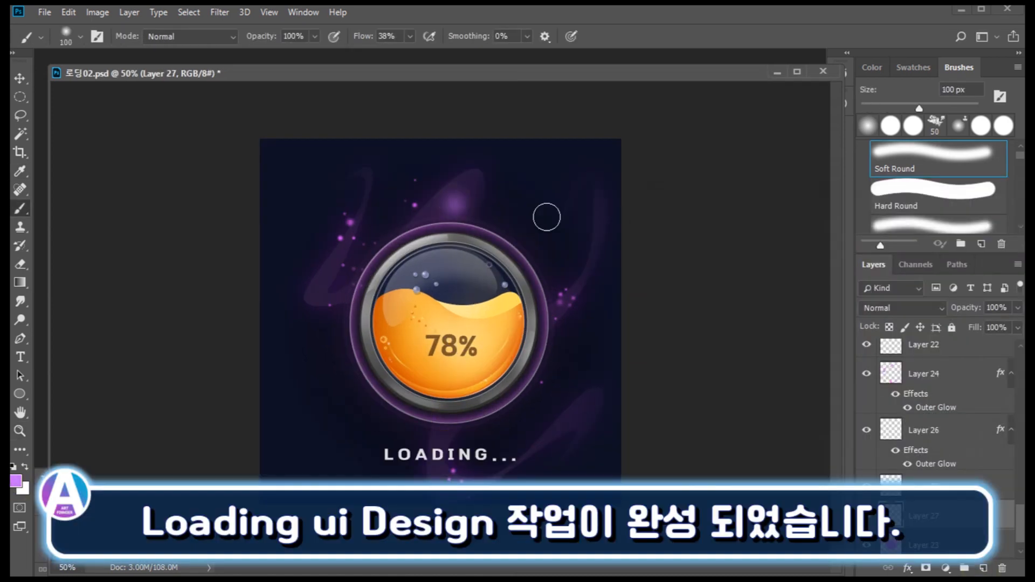
pyautogui.click(465, 189)
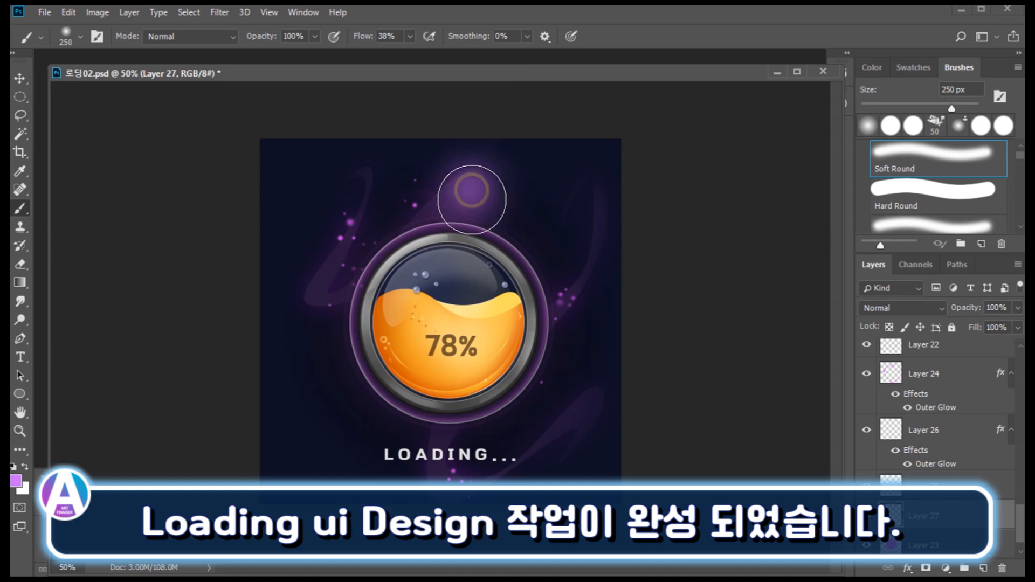
# - Dab soft purple glows over the sparkle clusters around the icon and below the LOADING... text with a 150 px Soft Round brush
pyautogui.click(556, 302)
pyautogui.press('[')
pyautogui.press('[')
pyautogui.press('[')
pyautogui.press('[')
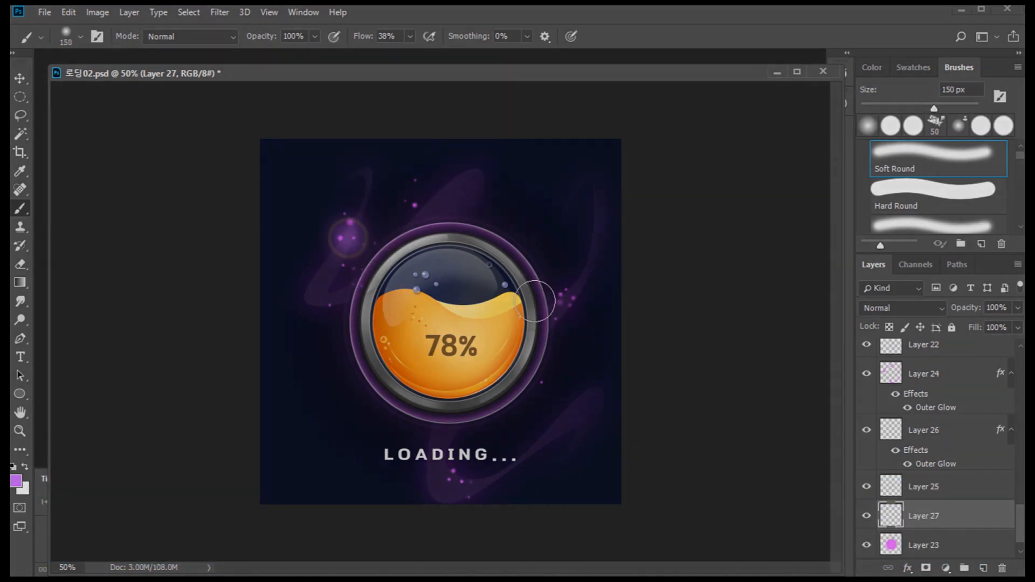
pyautogui.press(']')
pyautogui.press('[')
pyautogui.press('[')
pyautogui.press('[')
pyautogui.press('[')
pyautogui.press('[')
pyautogui.press('[')
pyautogui.press('[')
pyautogui.press('[')
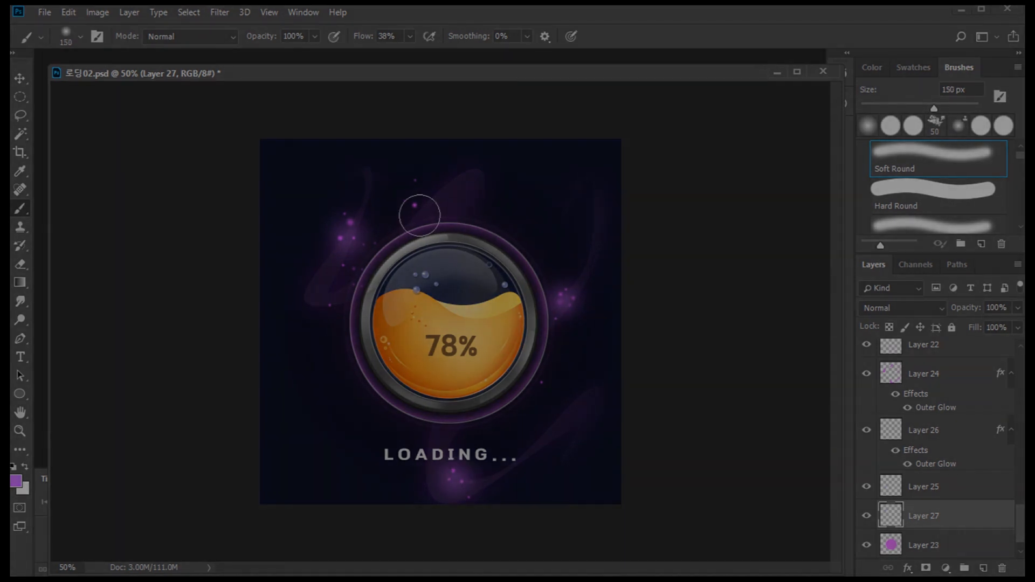
pyautogui.press('z')
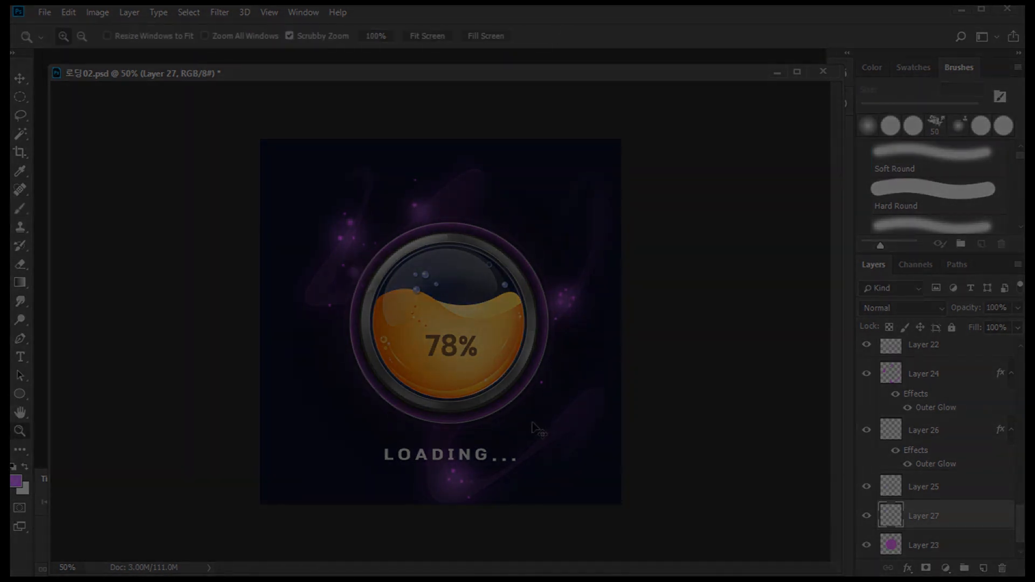